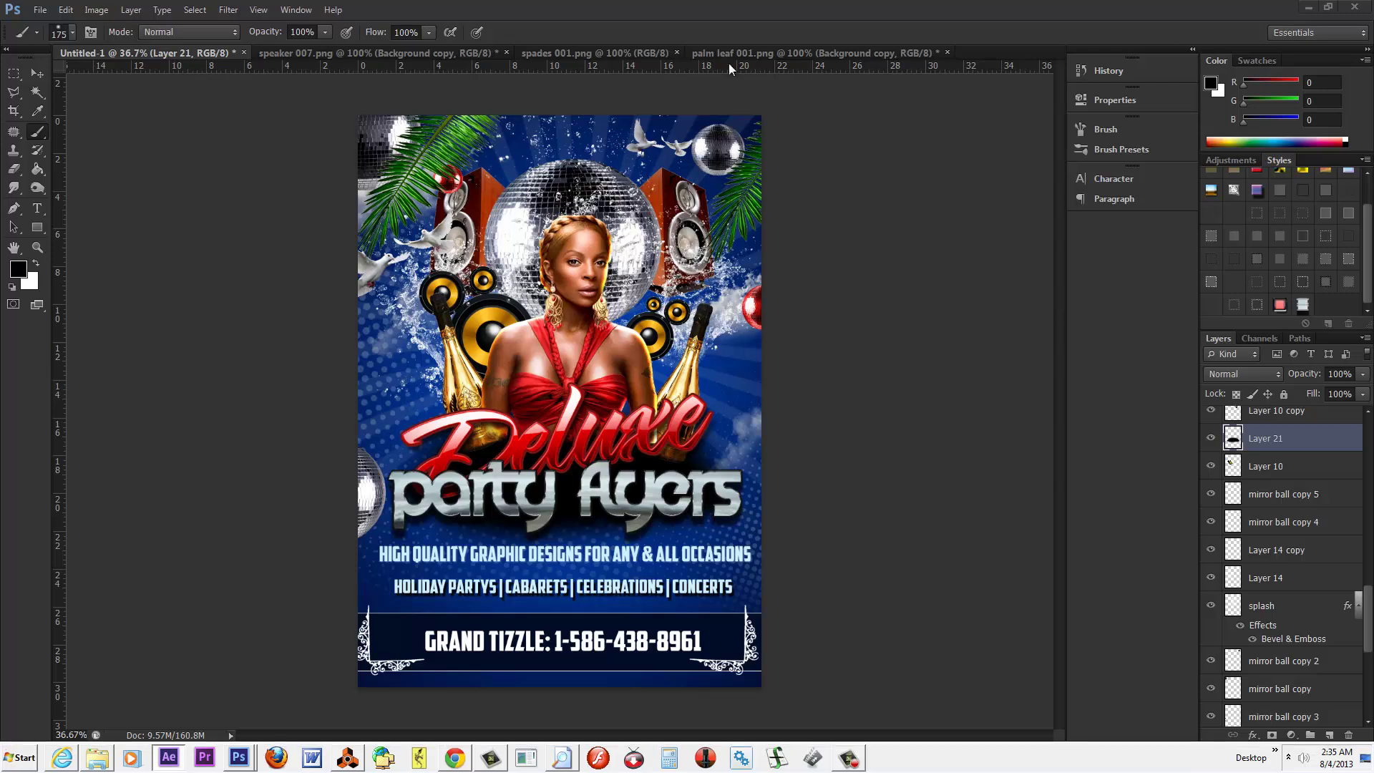
# Save the flyer as a PNG copy named Party Flyer, with Smallest / Slow compression and no interlacing
pyautogui.click(40, 10)
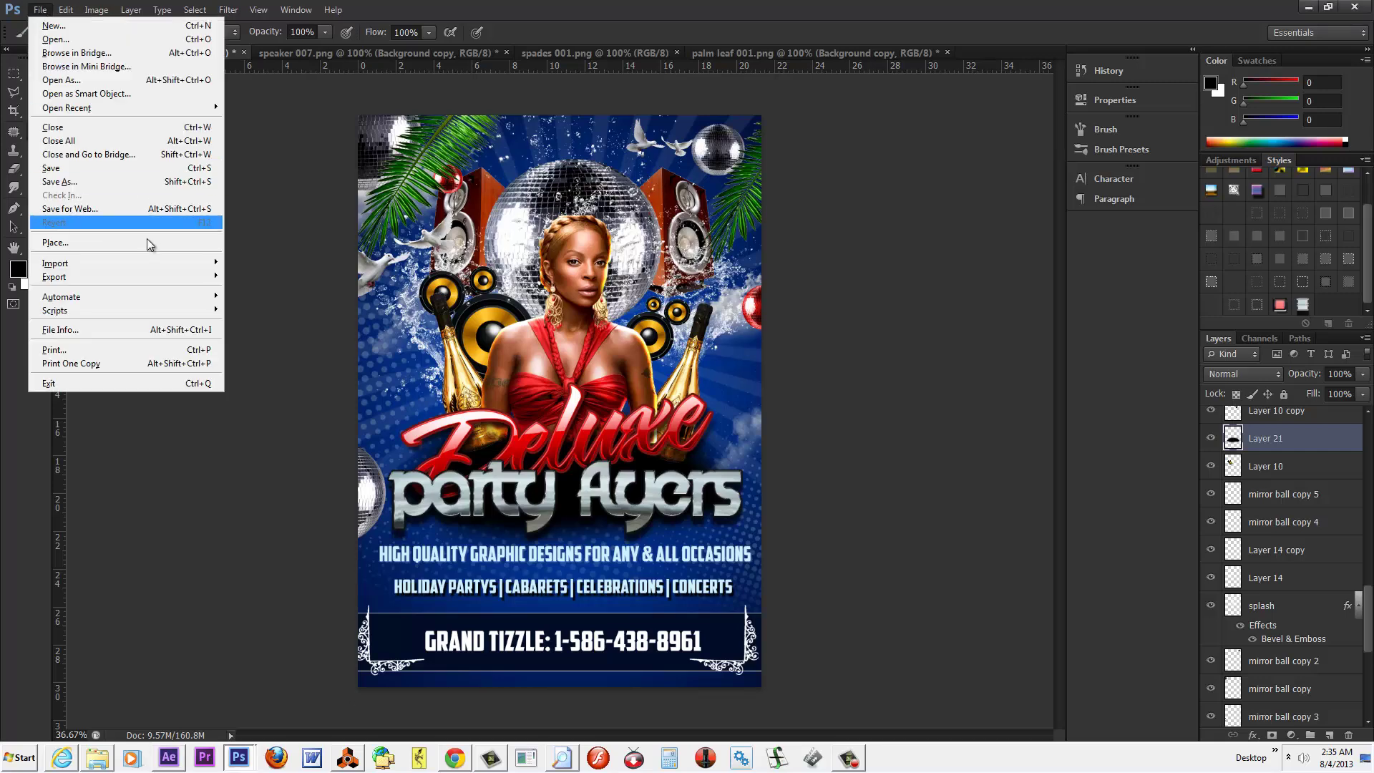
pyautogui.click(77, 183)
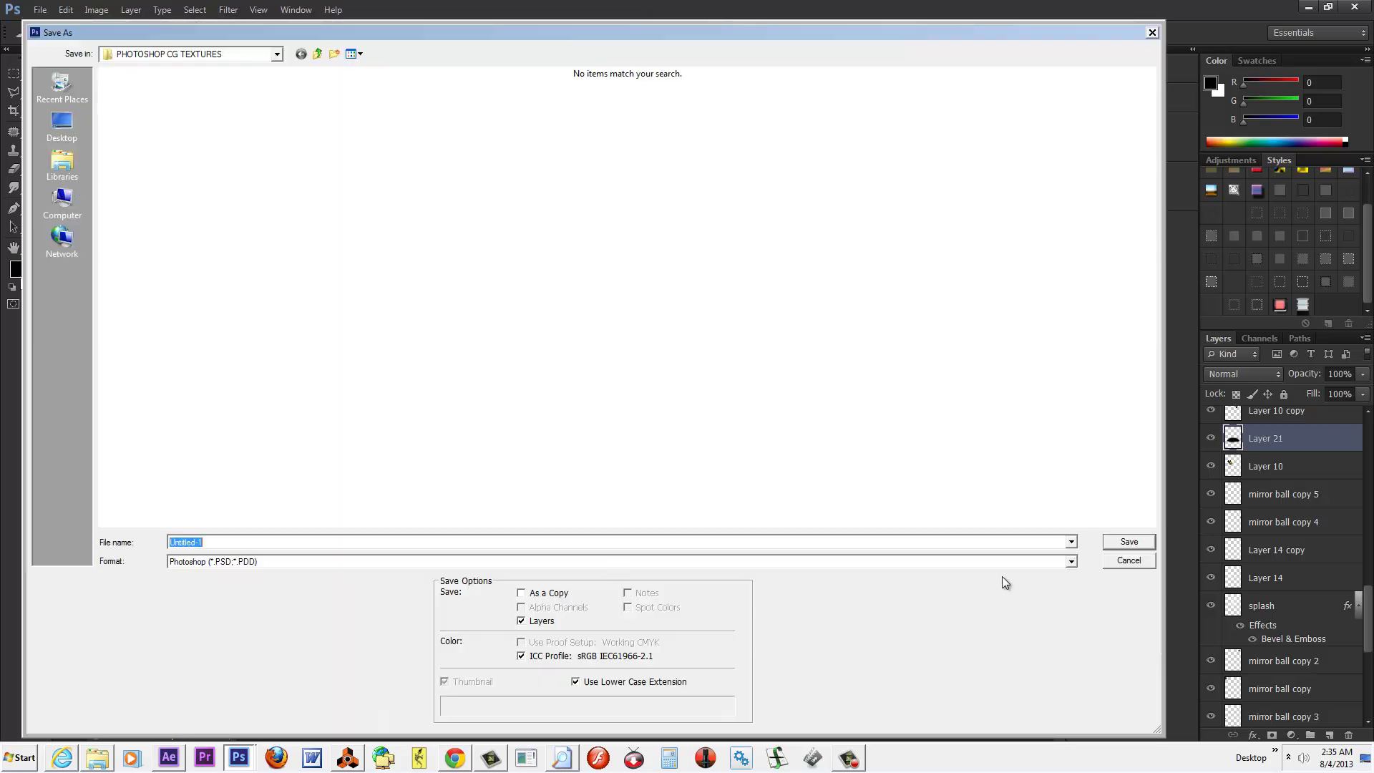
pyautogui.click(1071, 561)
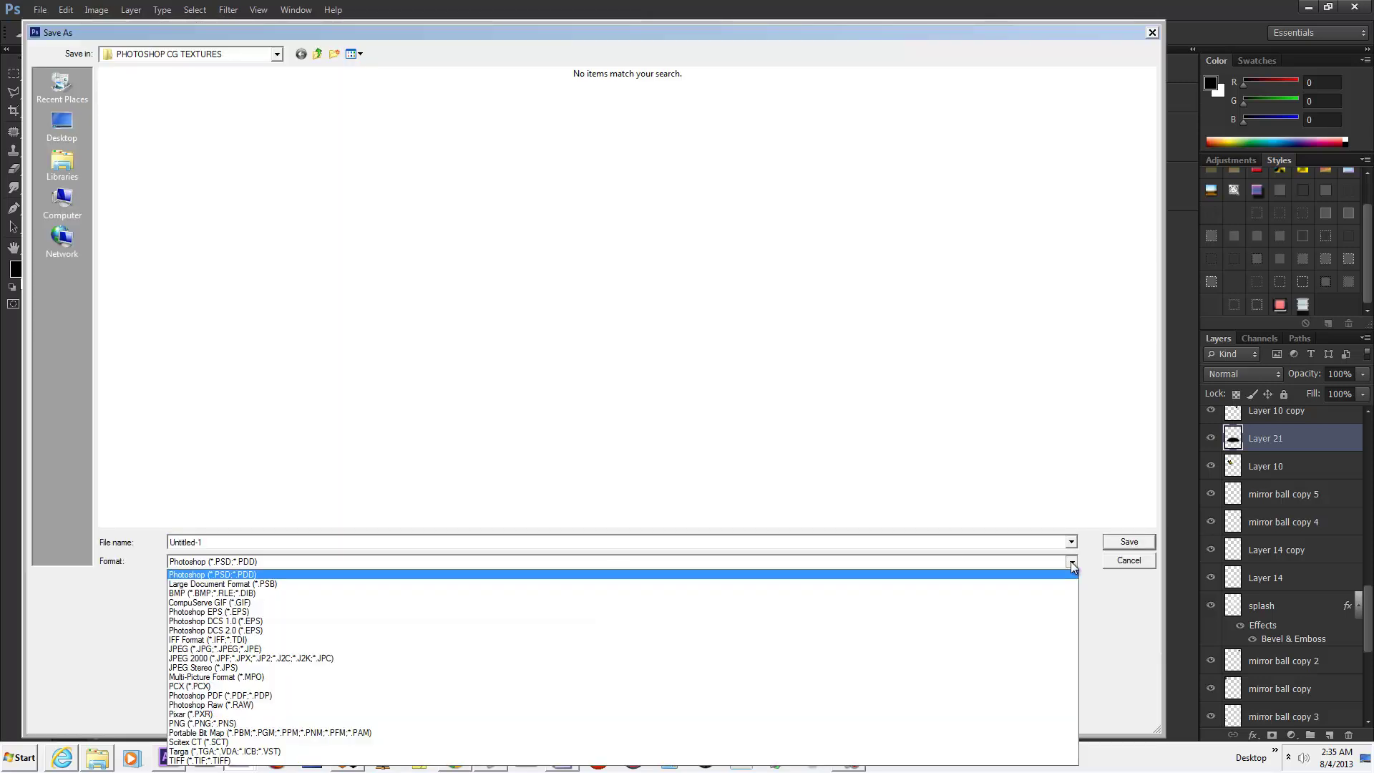
pyautogui.click(232, 649)
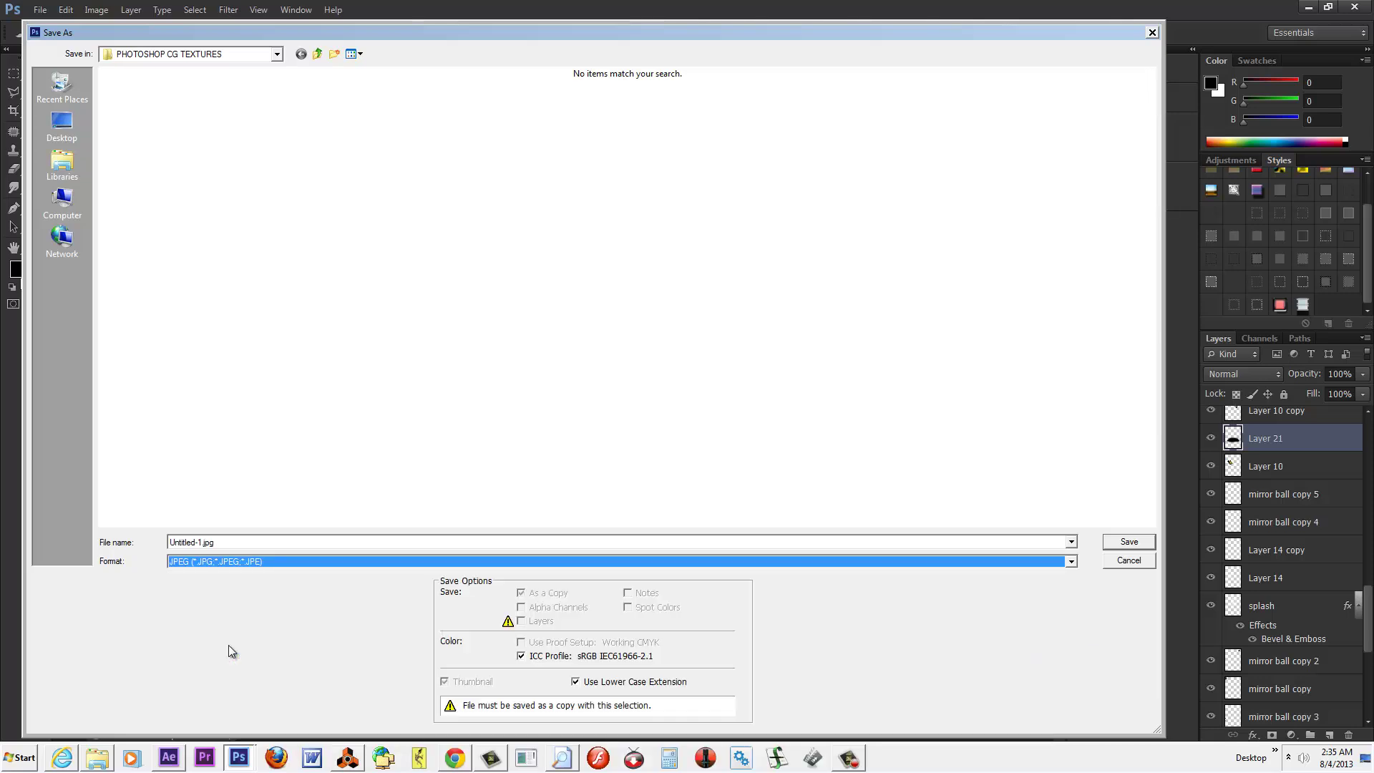
pyautogui.click(236, 545)
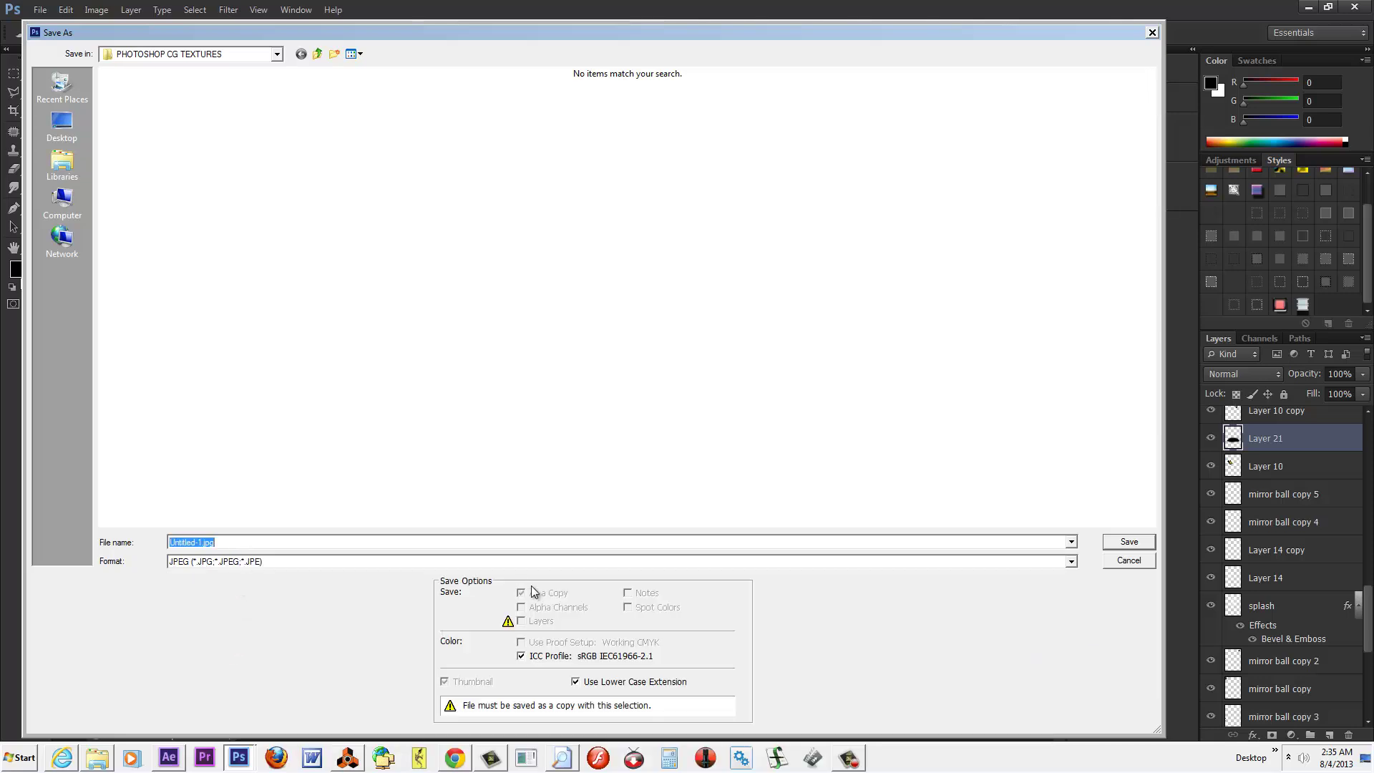
pyautogui.write('Party Flyer')
pyautogui.click(1073, 563)
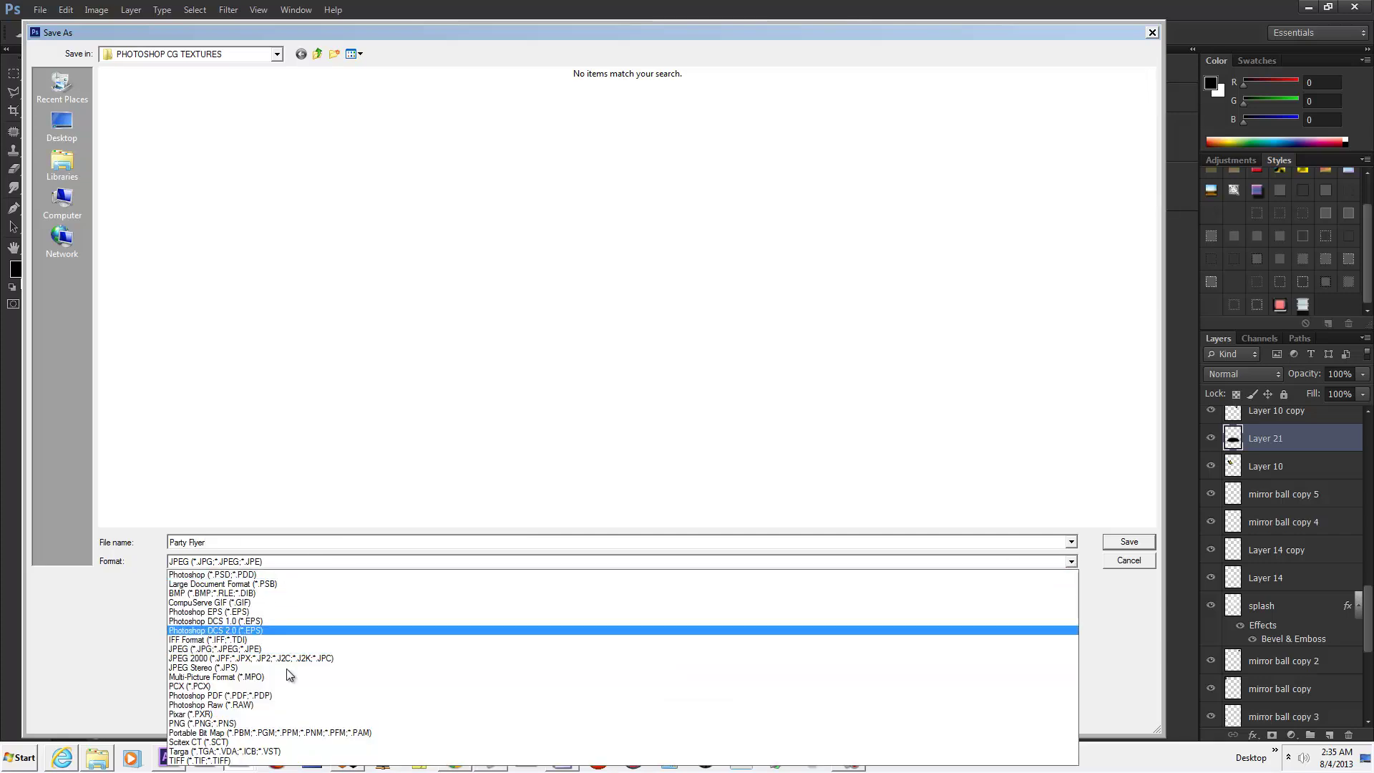
pyautogui.click(200, 724)
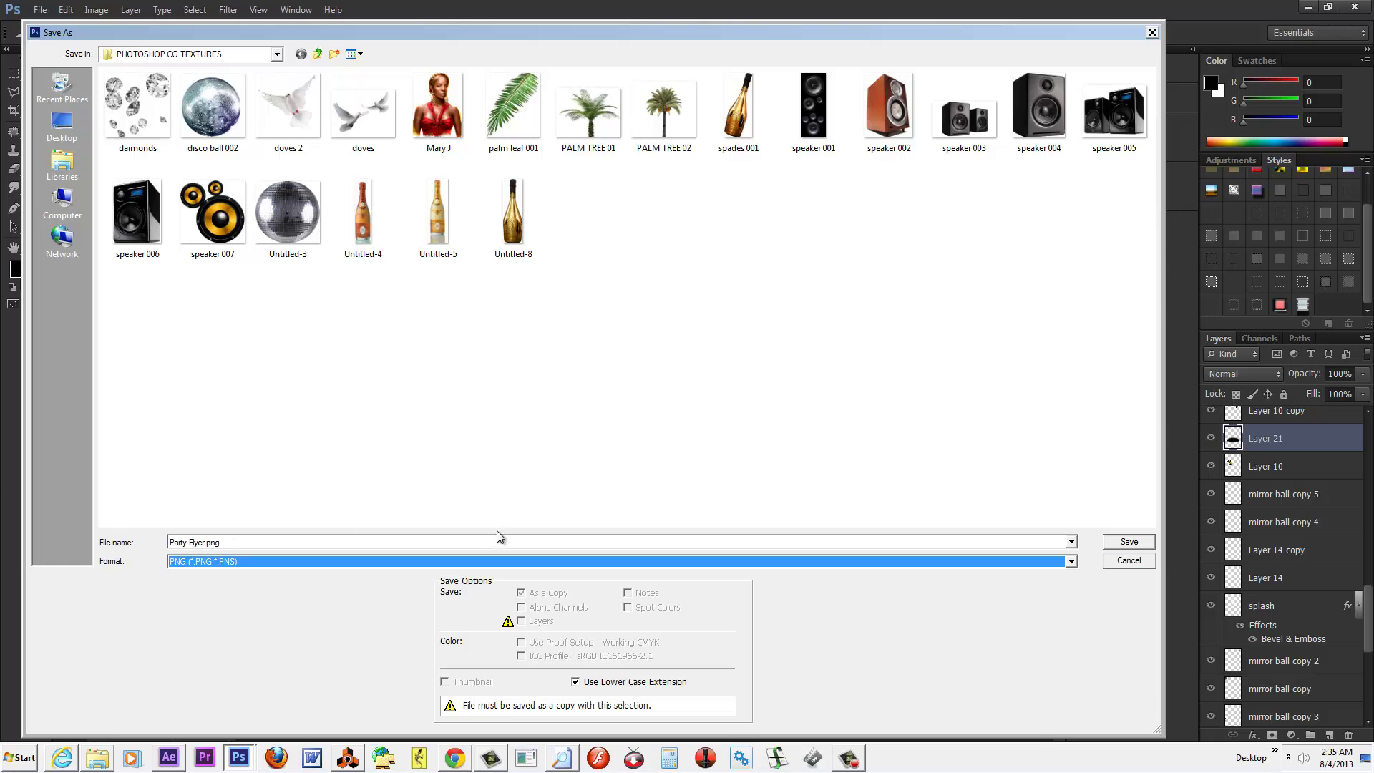
pyautogui.click(1133, 542)
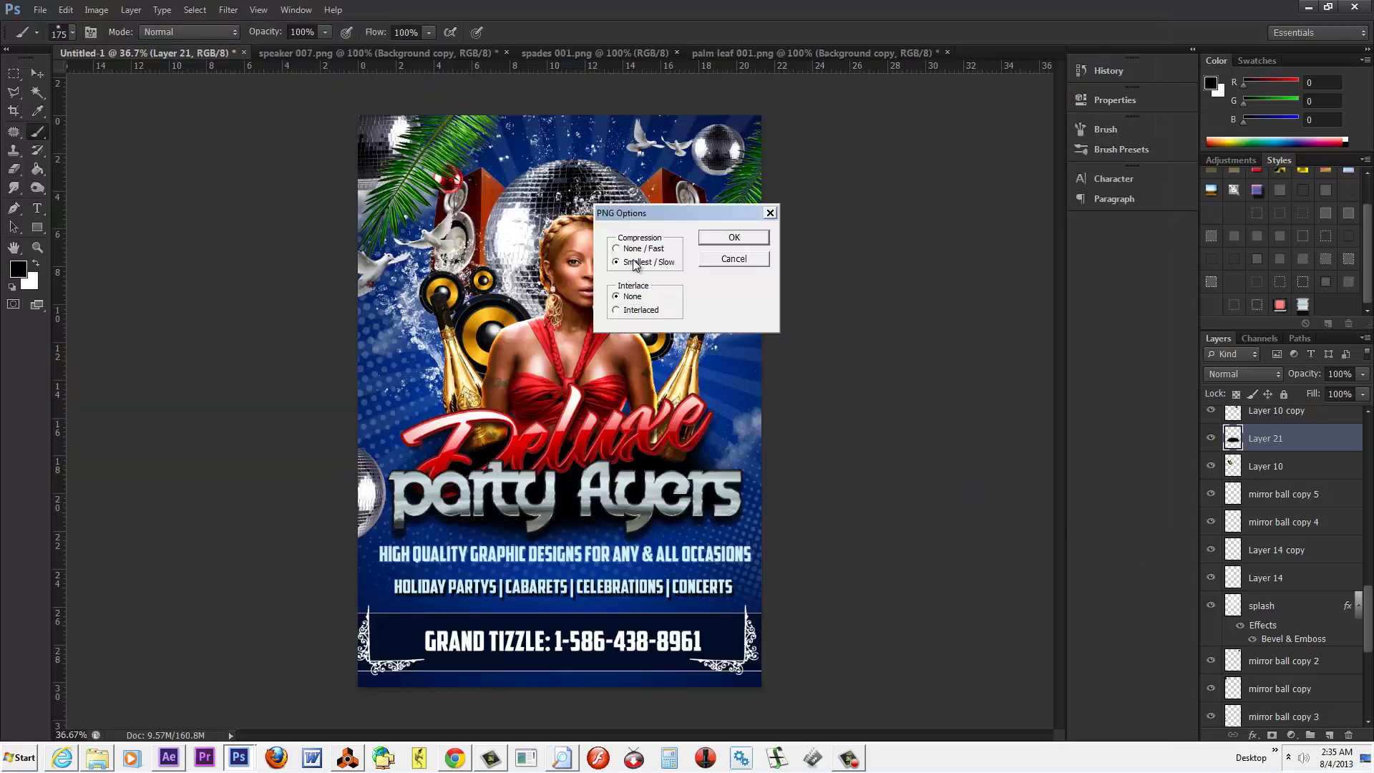
pyautogui.click(732, 239)
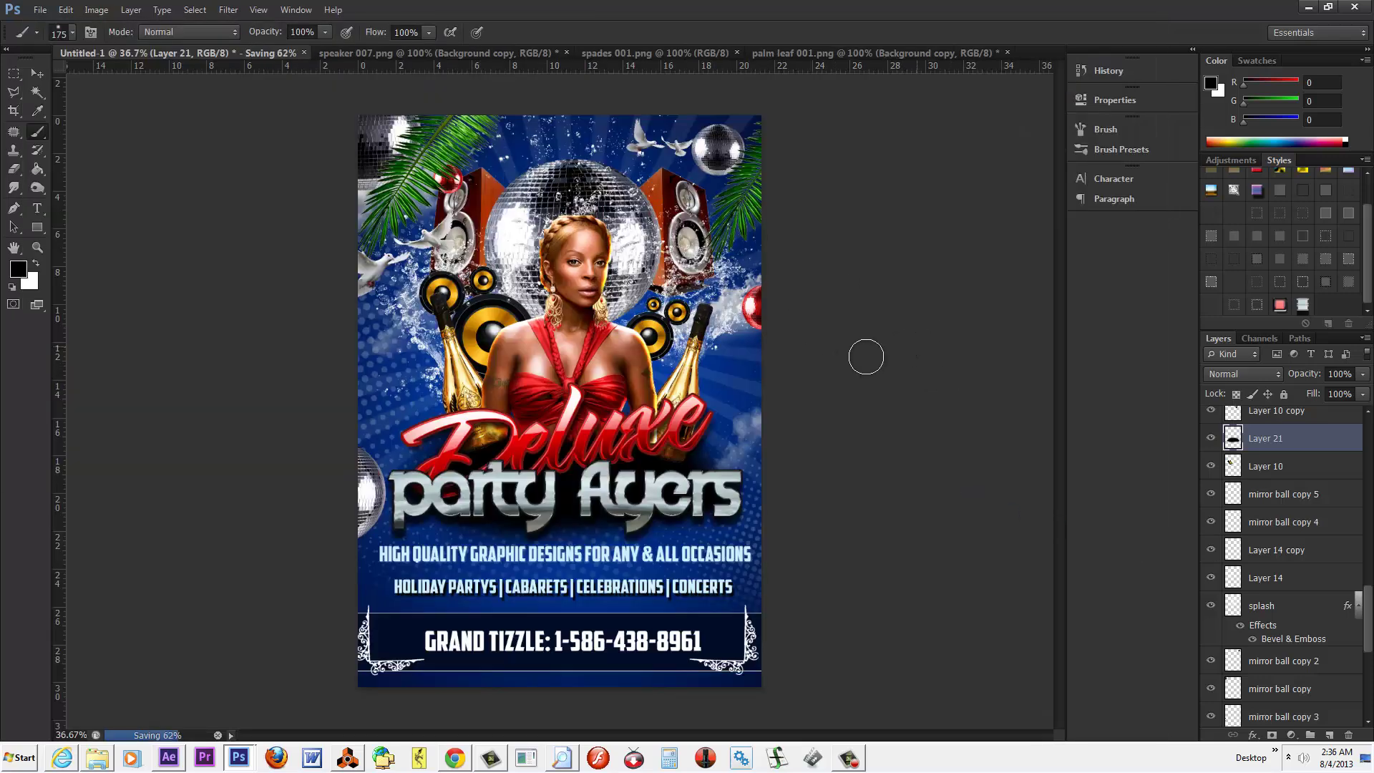
# Switch to After Effects and import Party Flyer.png into the project as footage
pyautogui.click(169, 757)
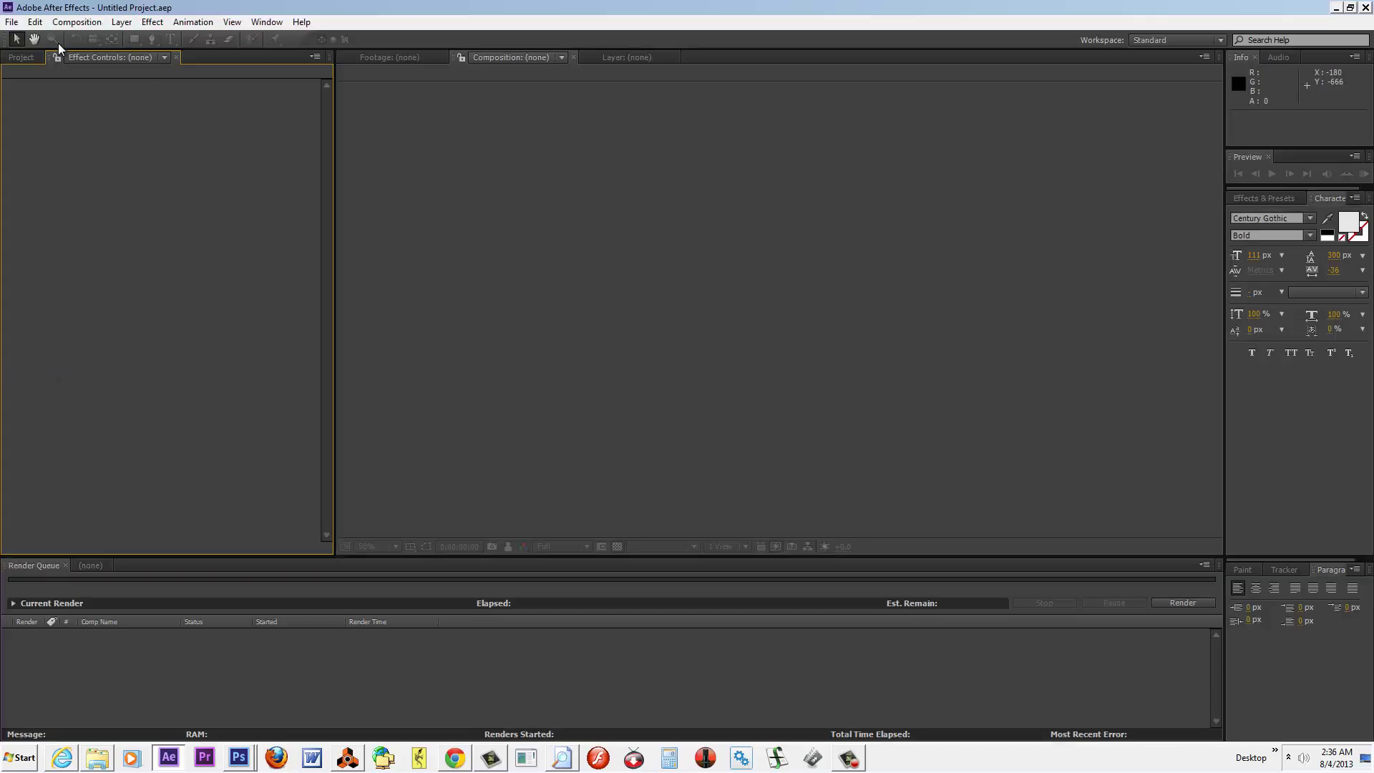
pyautogui.rightClick(97, 282)
pyautogui.moveTo(119, 329)
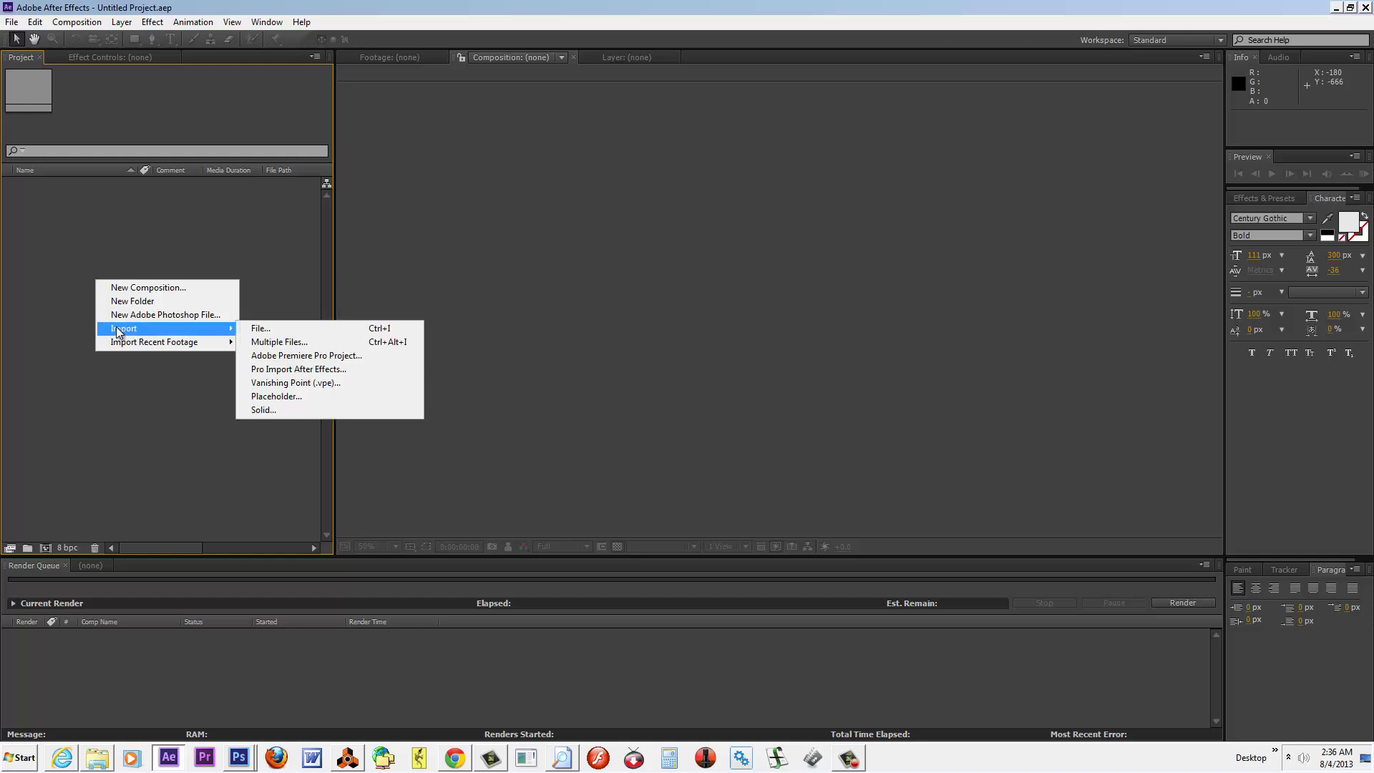
pyautogui.click(259, 330)
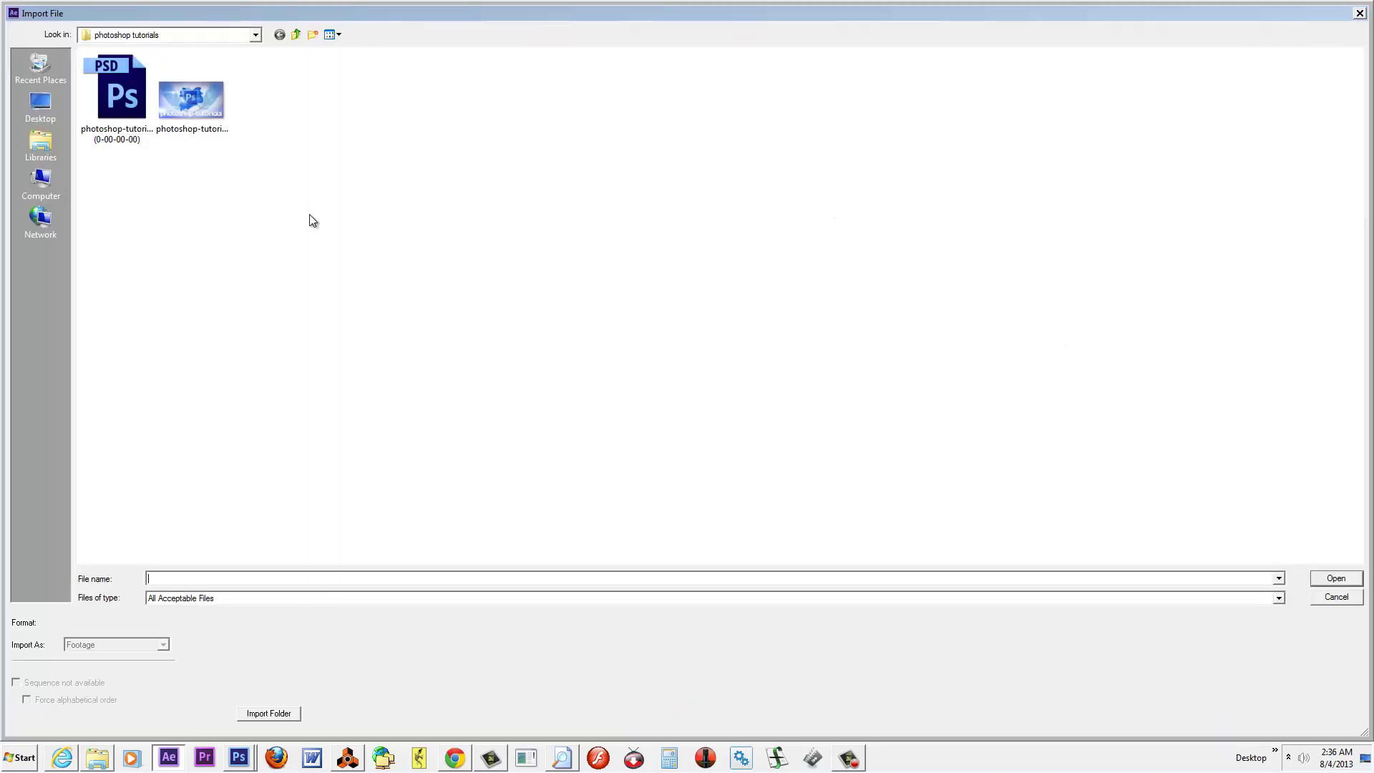
pyautogui.click(296, 35)
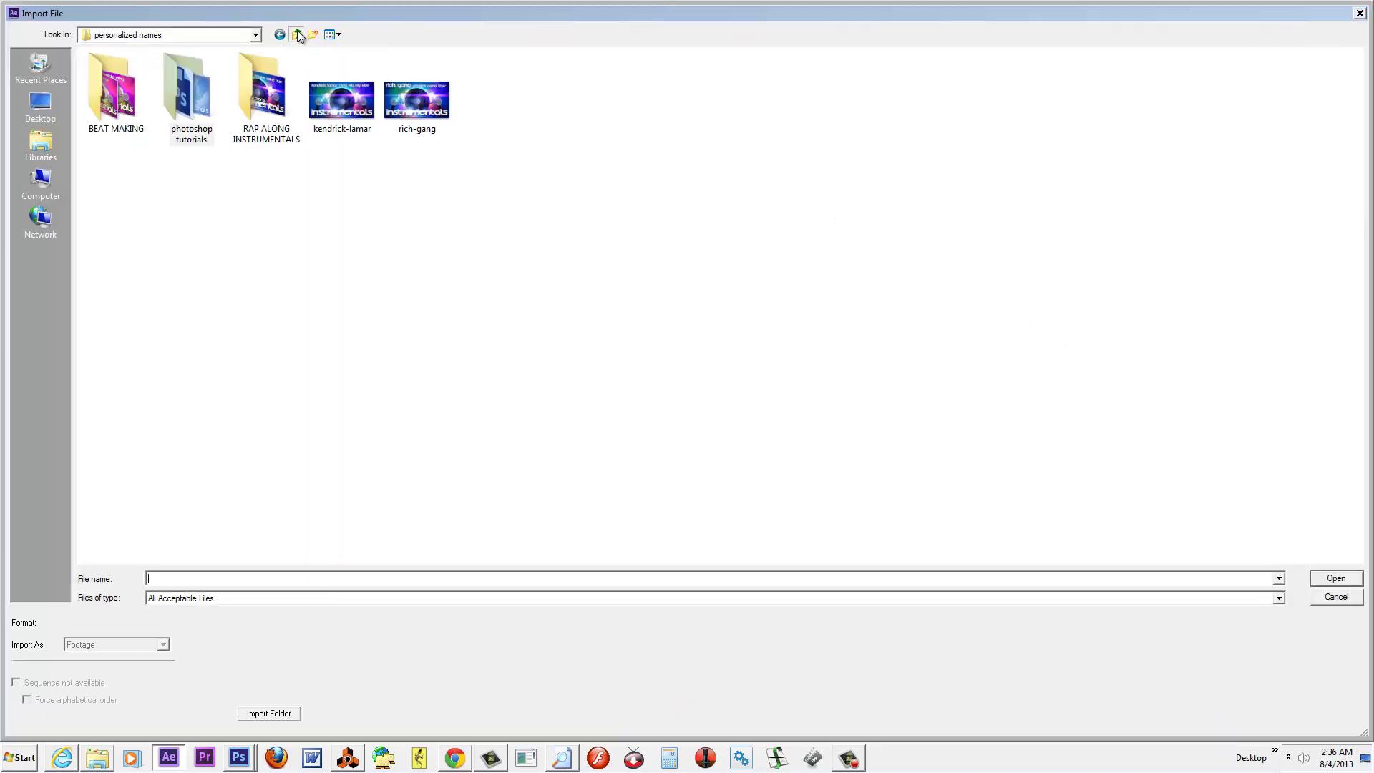
pyautogui.click(297, 35)
pyautogui.click(297, 35)
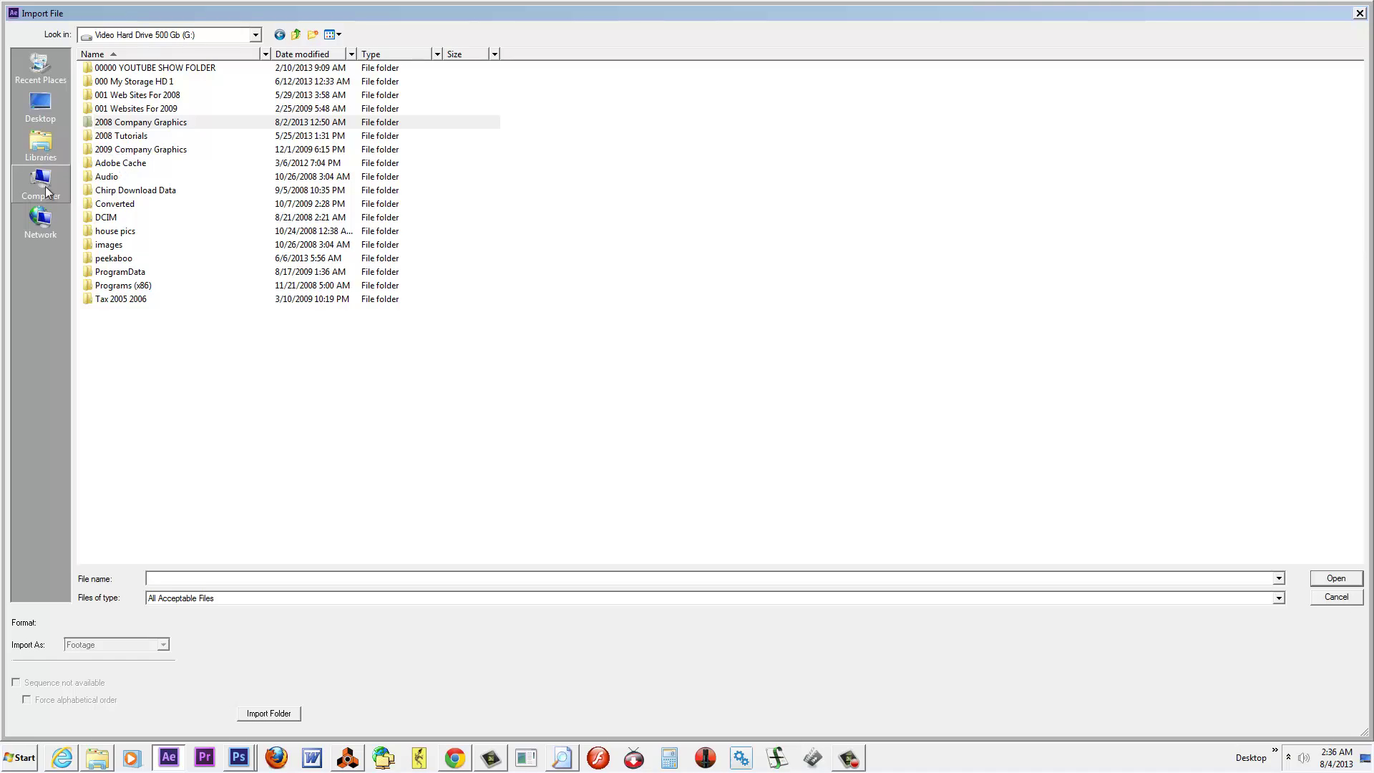
pyautogui.click(48, 190)
pyautogui.doubleClick(172, 98)
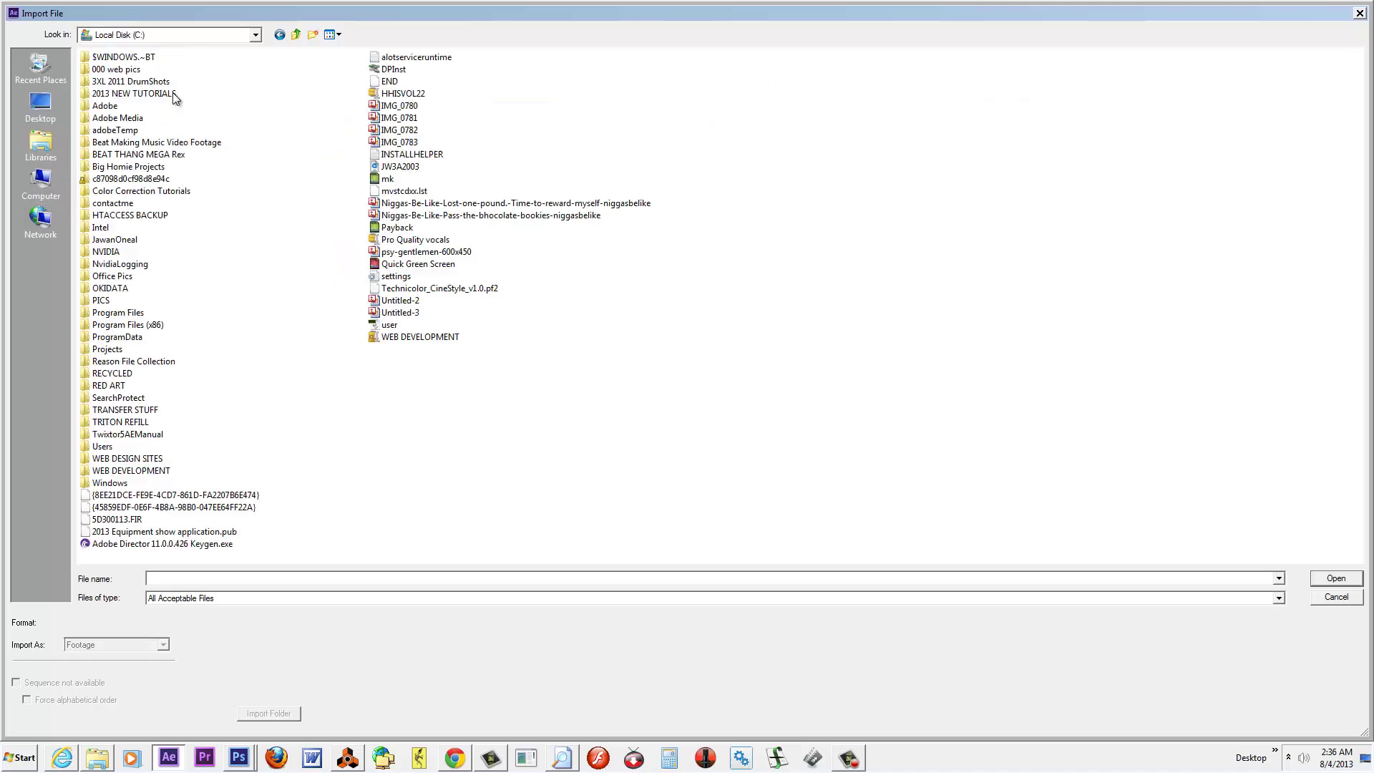
pyautogui.doubleClick(136, 94)
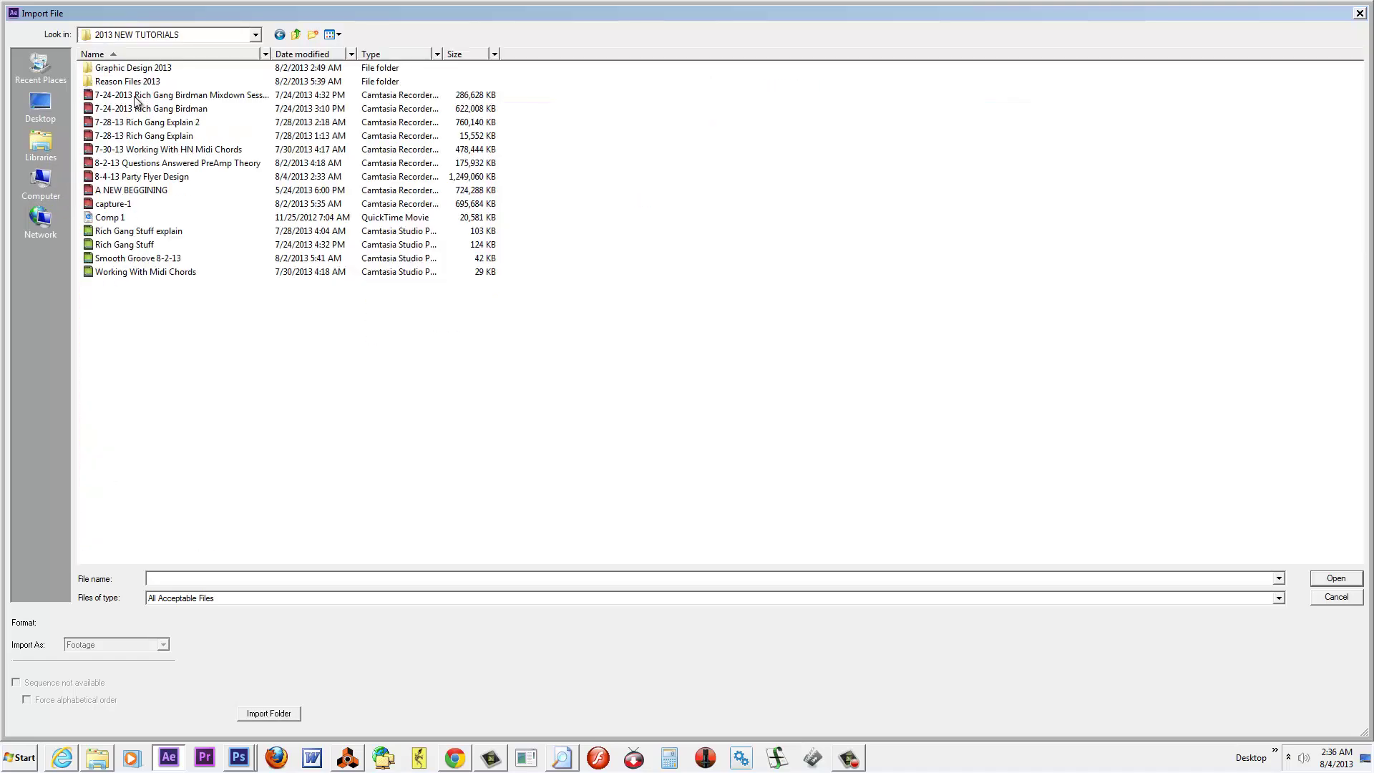
pyautogui.click(130, 71)
pyautogui.doubleClick(131, 71)
pyautogui.doubleClick(102, 67)
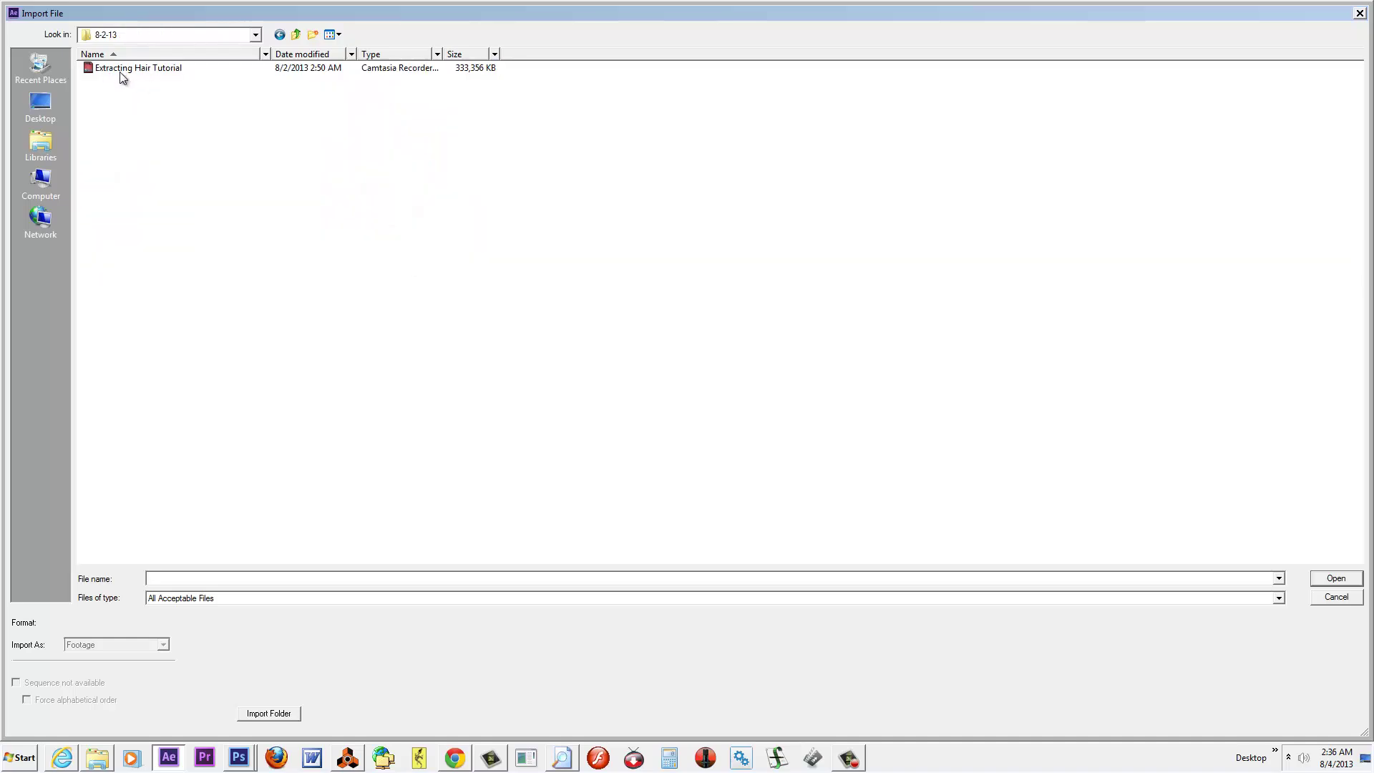
pyautogui.click(1316, 600)
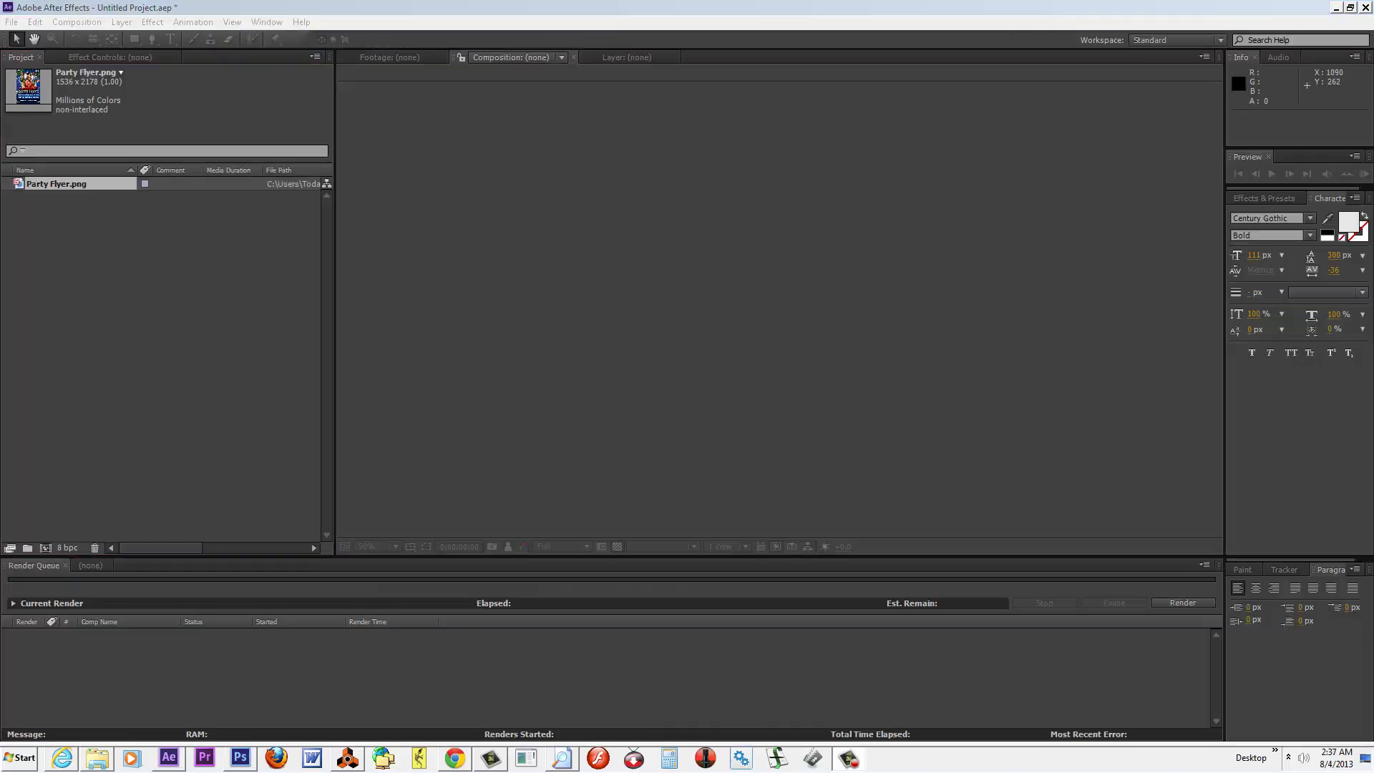
# Create a composition from the Party Flyer.png footage and give the composition viewer more height
pyautogui.click(116, 258)
pyautogui.click(66, 188)
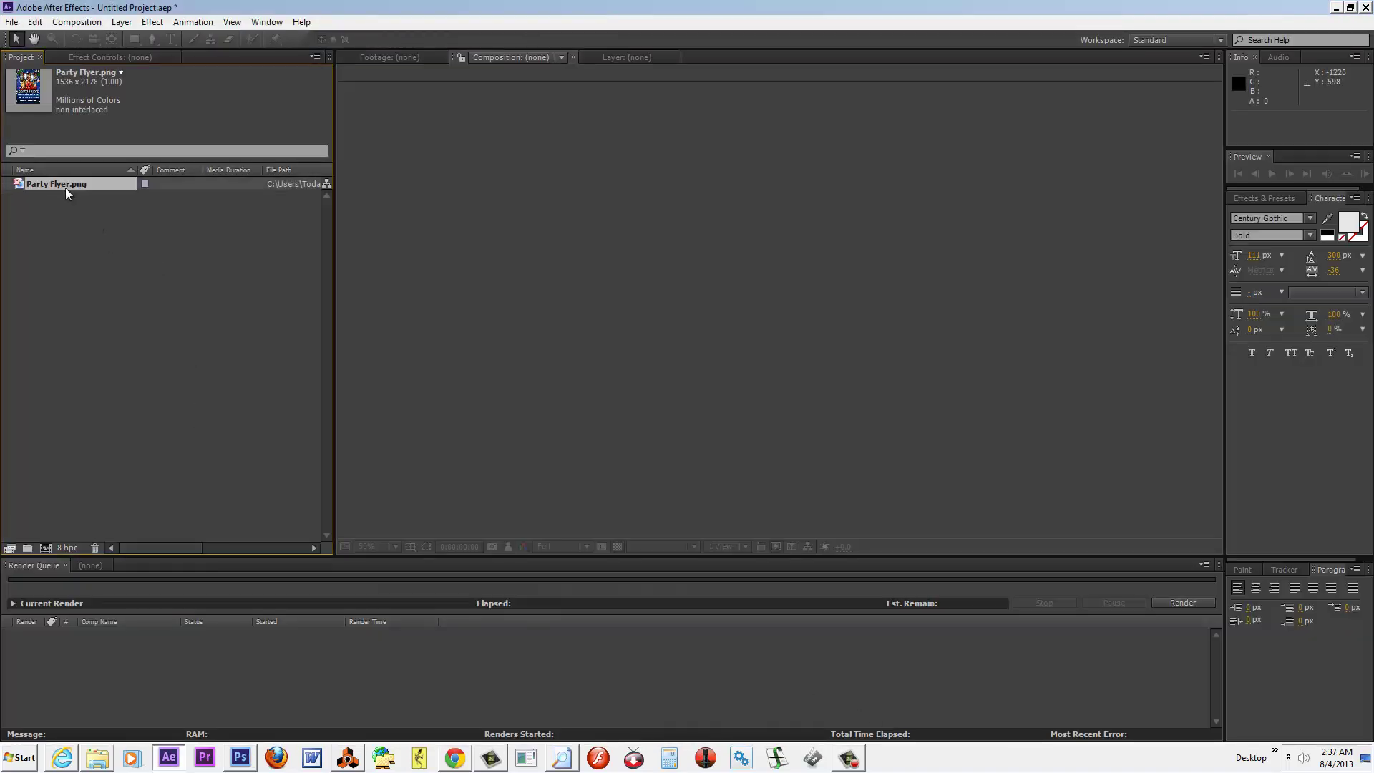
pyautogui.moveTo(68, 188); pyautogui.dragTo(82, 389)
pyautogui.moveTo(50, 546); pyautogui.dragTo(46, 549)
pyautogui.press(',')
pyautogui.press(',')
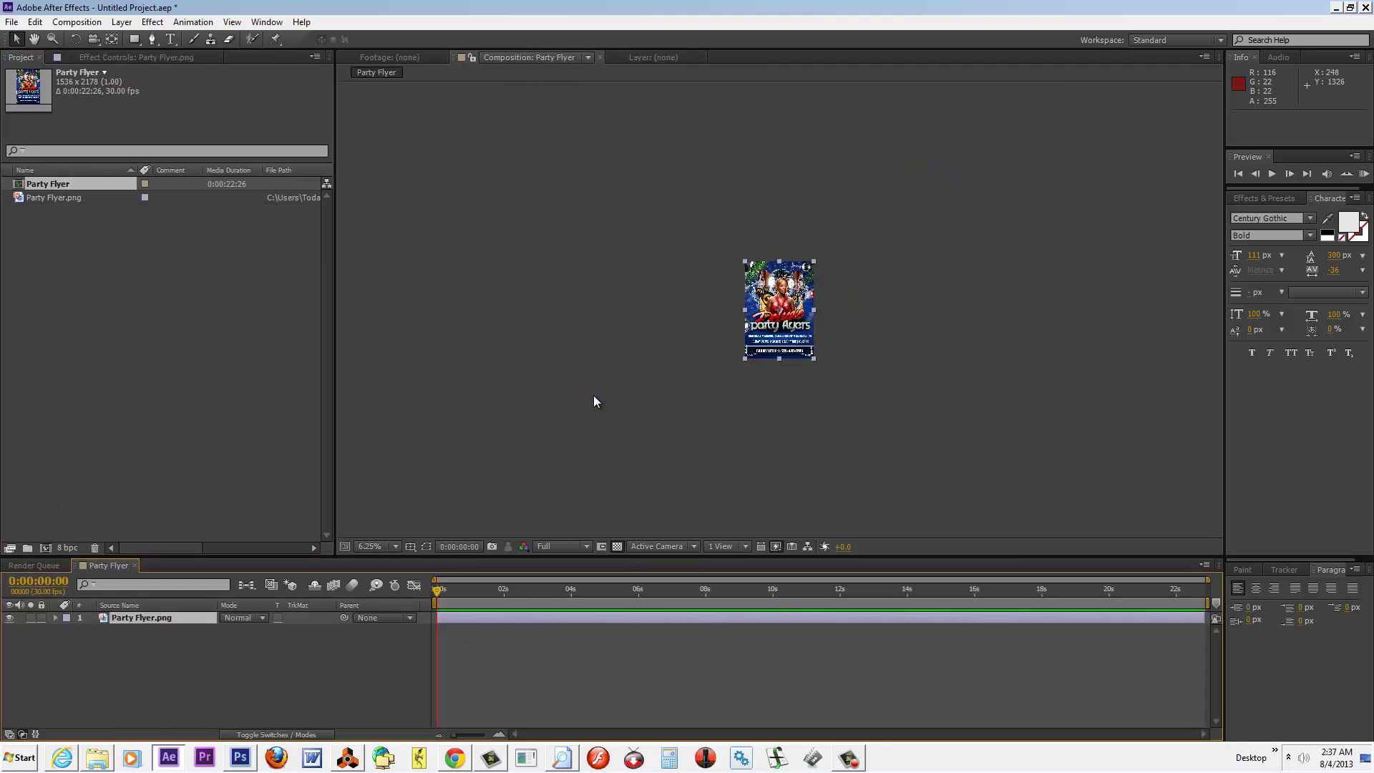
pyautogui.moveTo(596, 556); pyautogui.dragTo(596, 598)
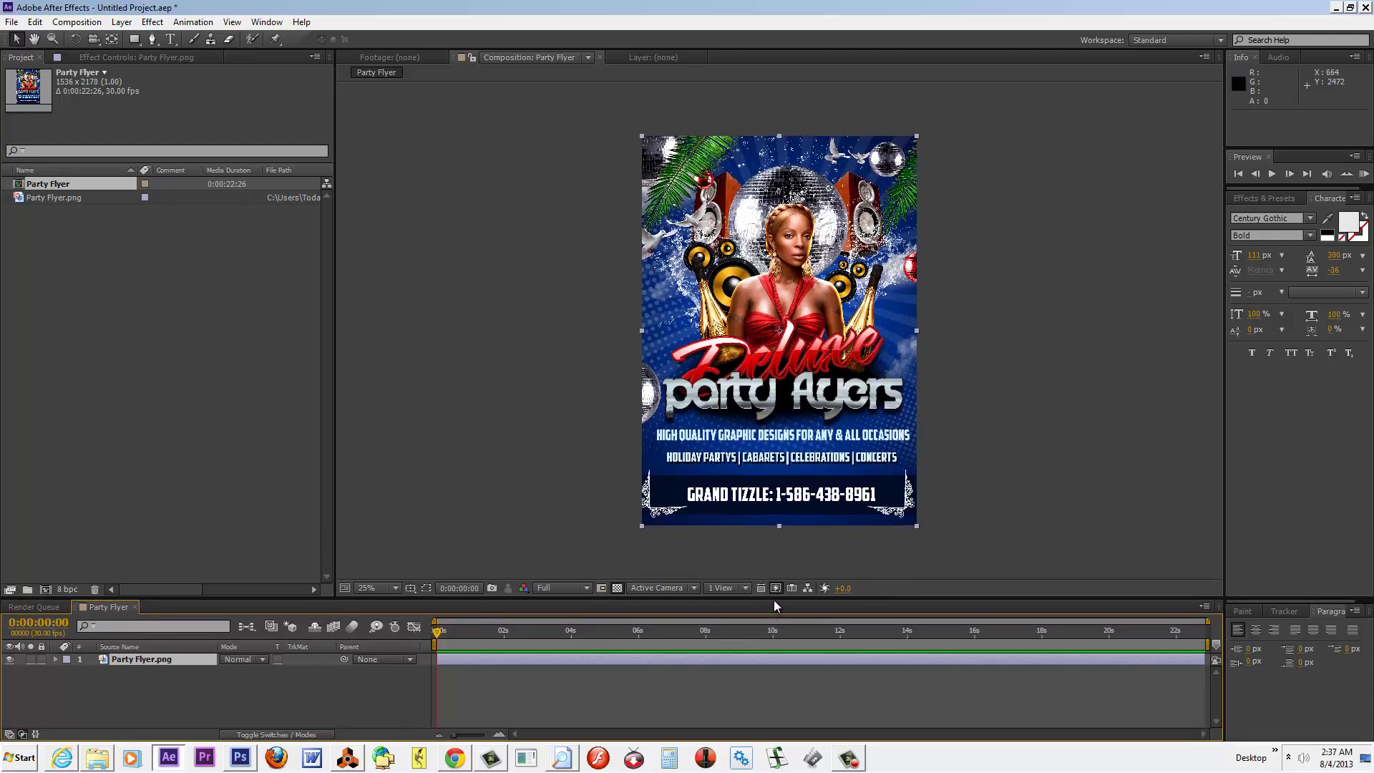
pyautogui.moveTo(774, 595); pyautogui.dragTo(774, 628)
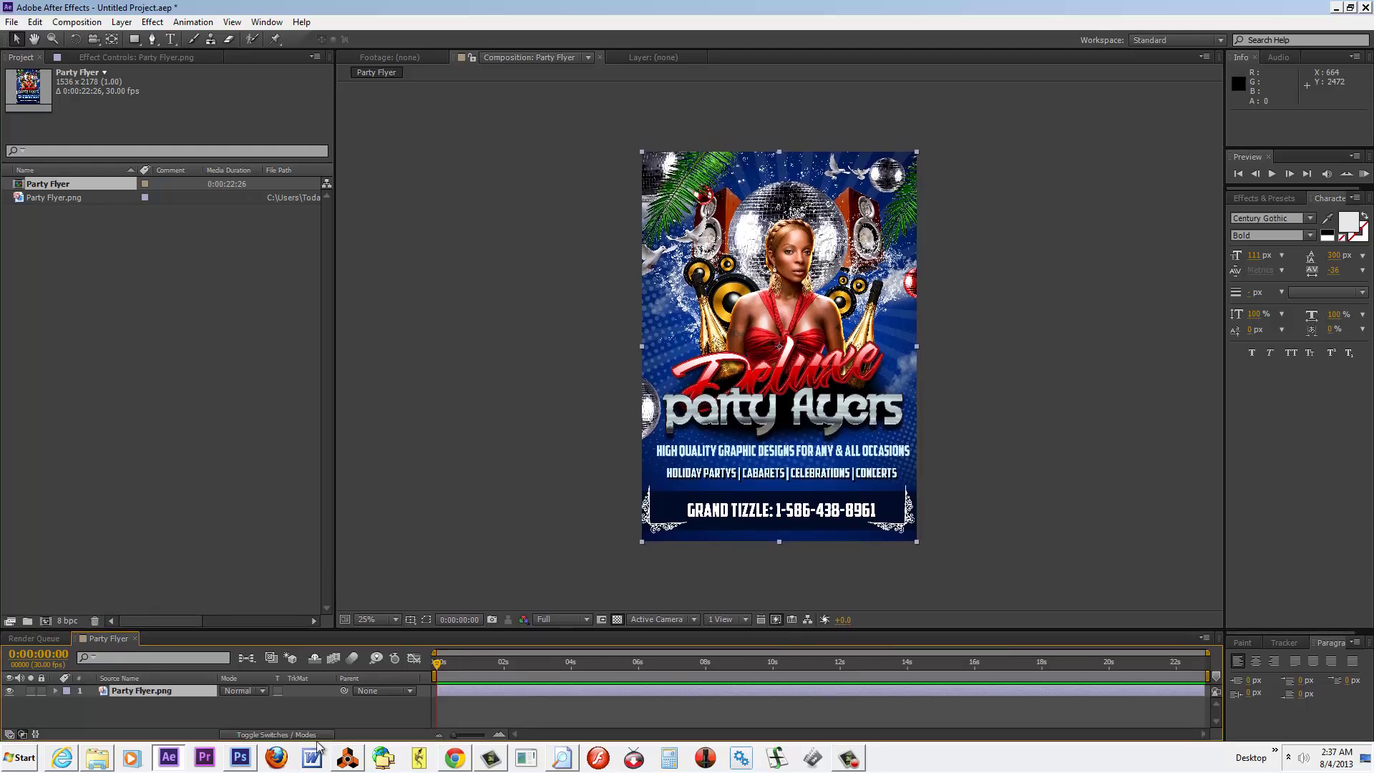
# Add a black solid layer above Party Flyer.png in the composition
pyautogui.rightClick(257, 718)
pyautogui.moveTo(314, 578)
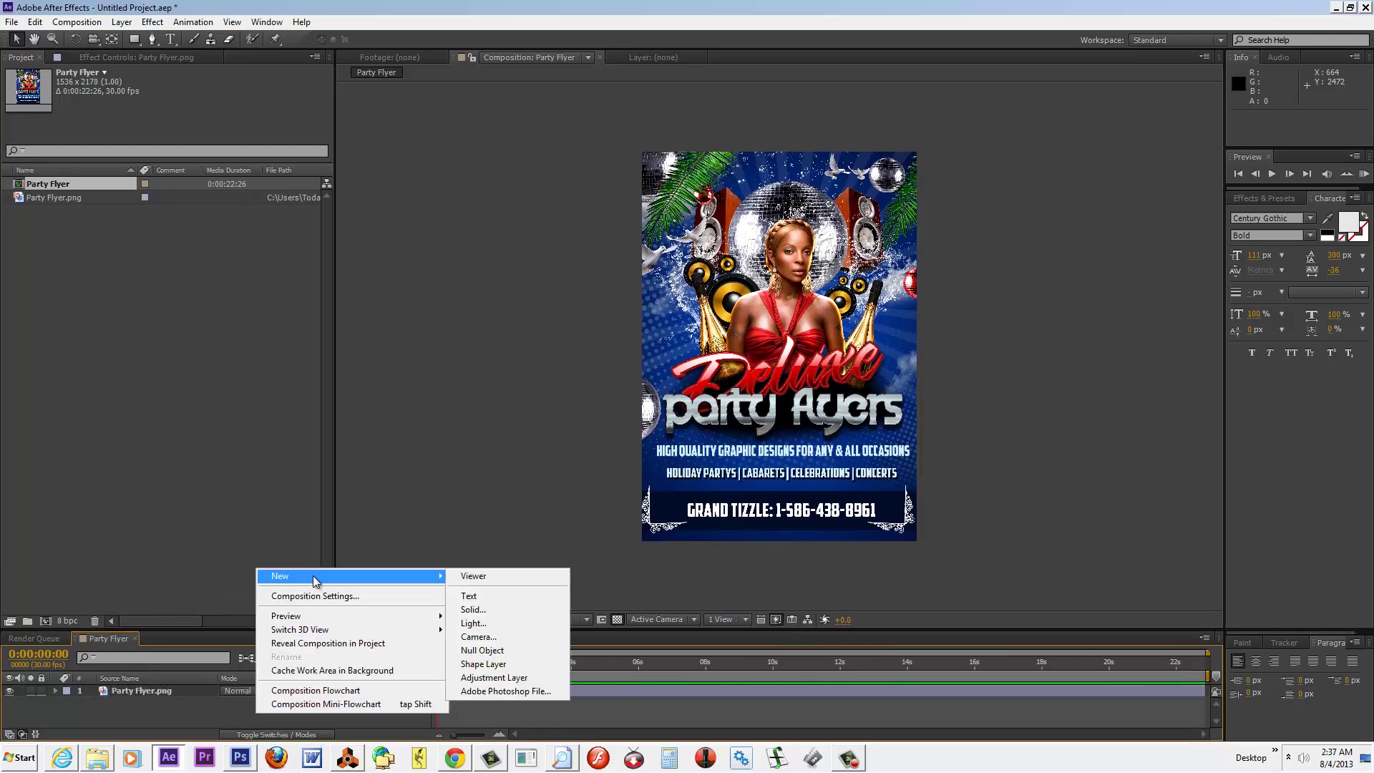
pyautogui.click(486, 609)
pyautogui.click(727, 503)
pyautogui.moveTo(276, 629); pyautogui.dragTo(287, 542)
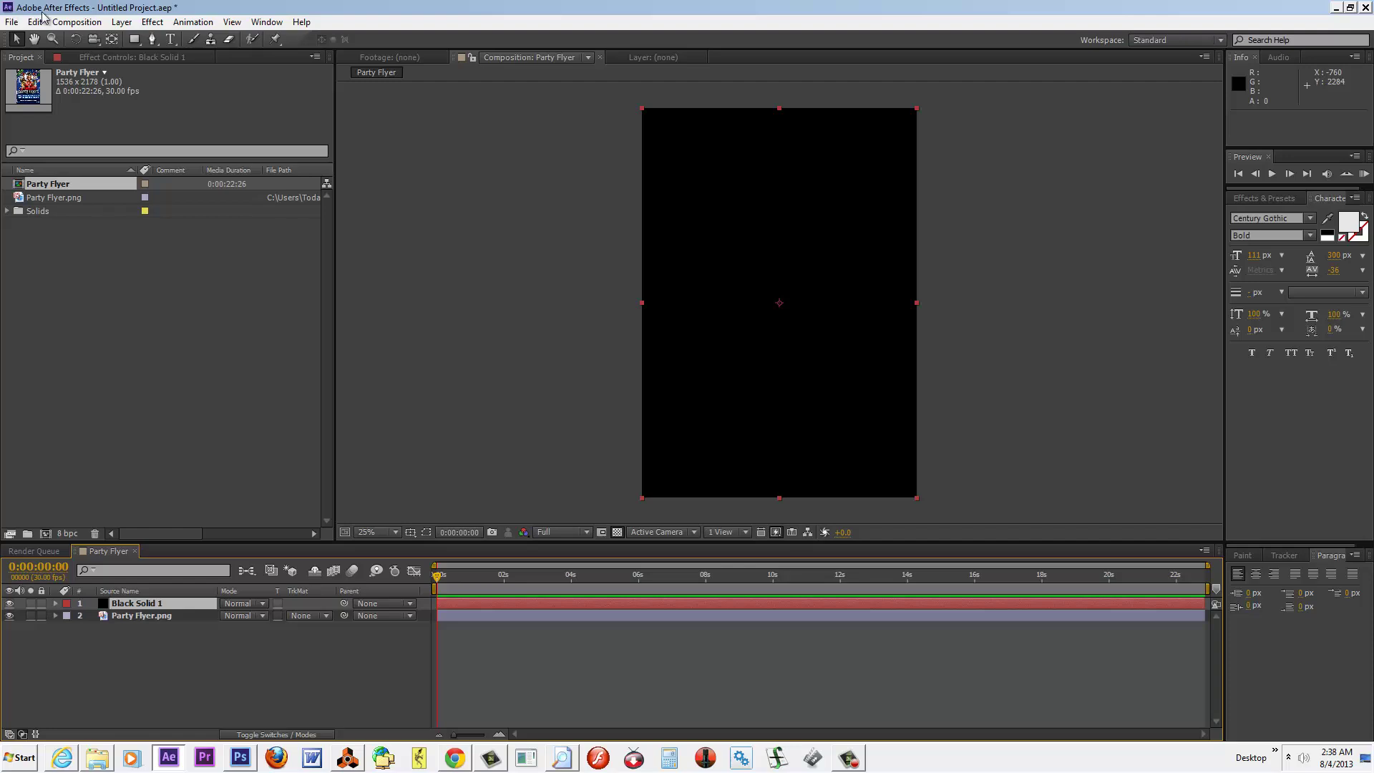
# Apply the Video Copilot Optical Flares effect to the black solid and move the flare to about 1277, 1069
pyautogui.click(152, 21)
pyautogui.click(153, 26)
pyautogui.click(153, 26)
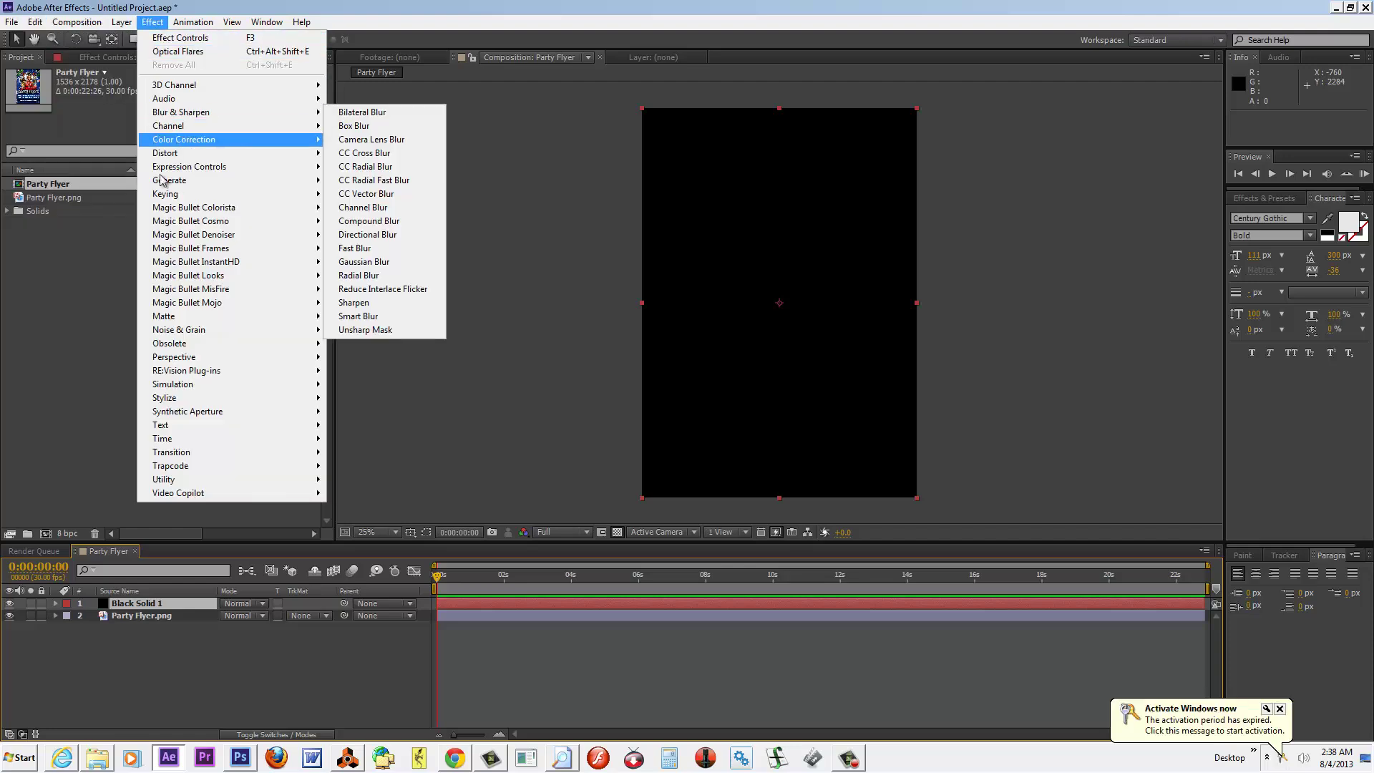
pyautogui.moveTo(192, 501)
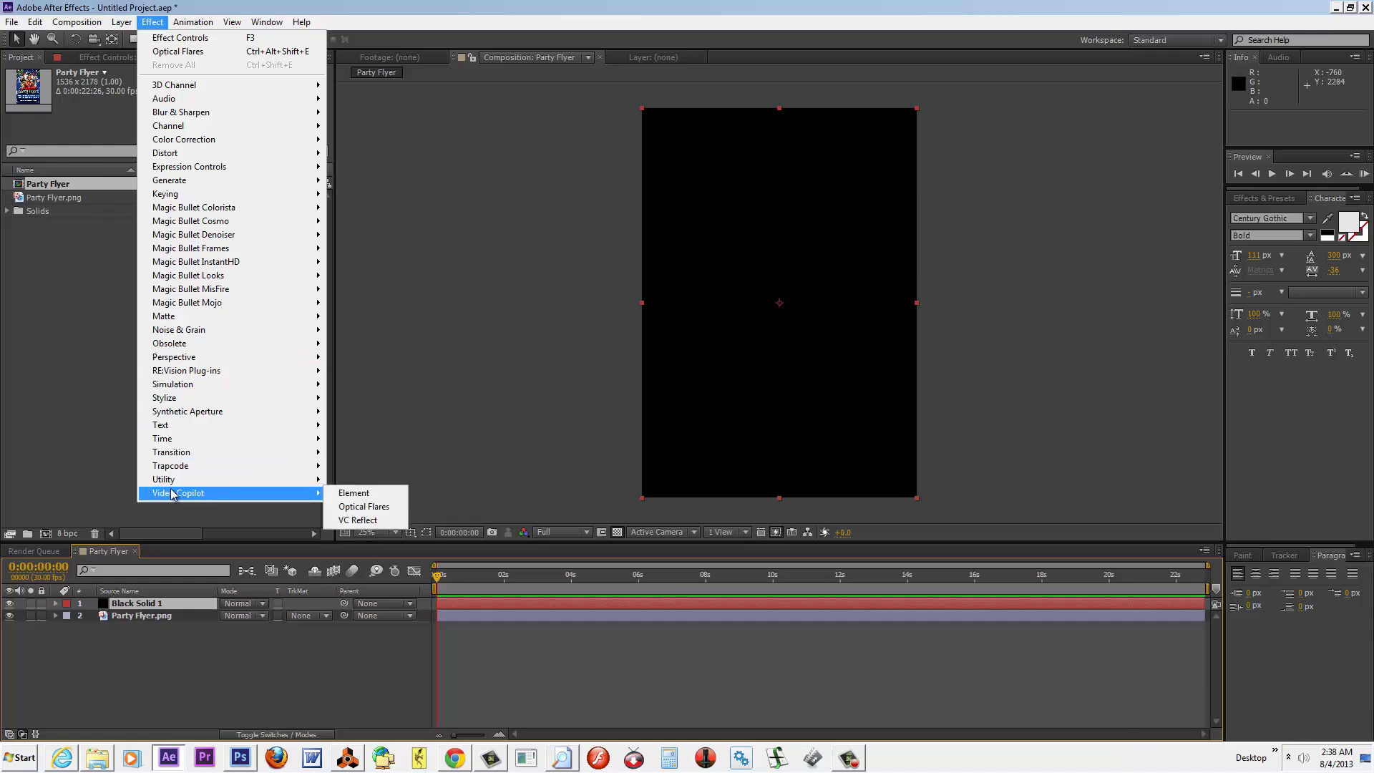
pyautogui.click(351, 507)
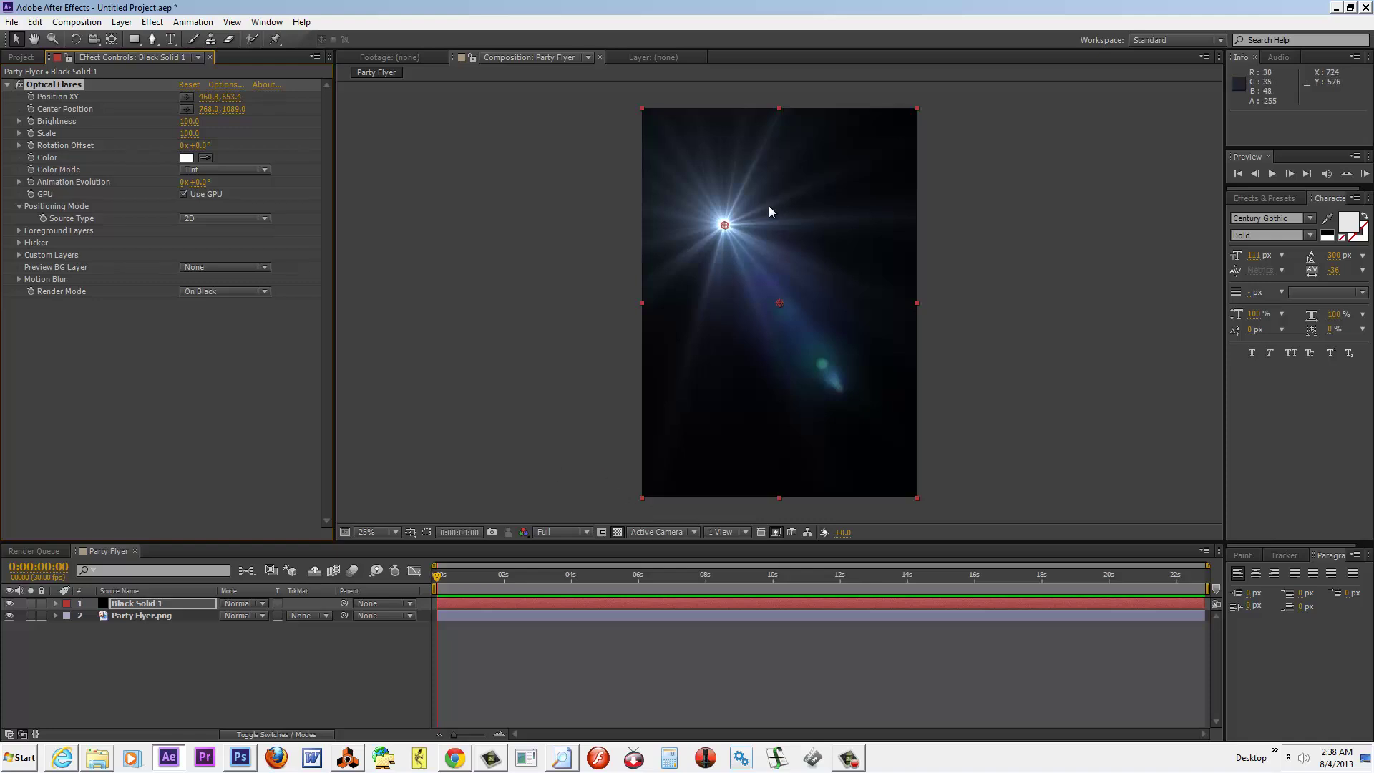
pyautogui.moveTo(732, 226); pyautogui.dragTo(870, 301)
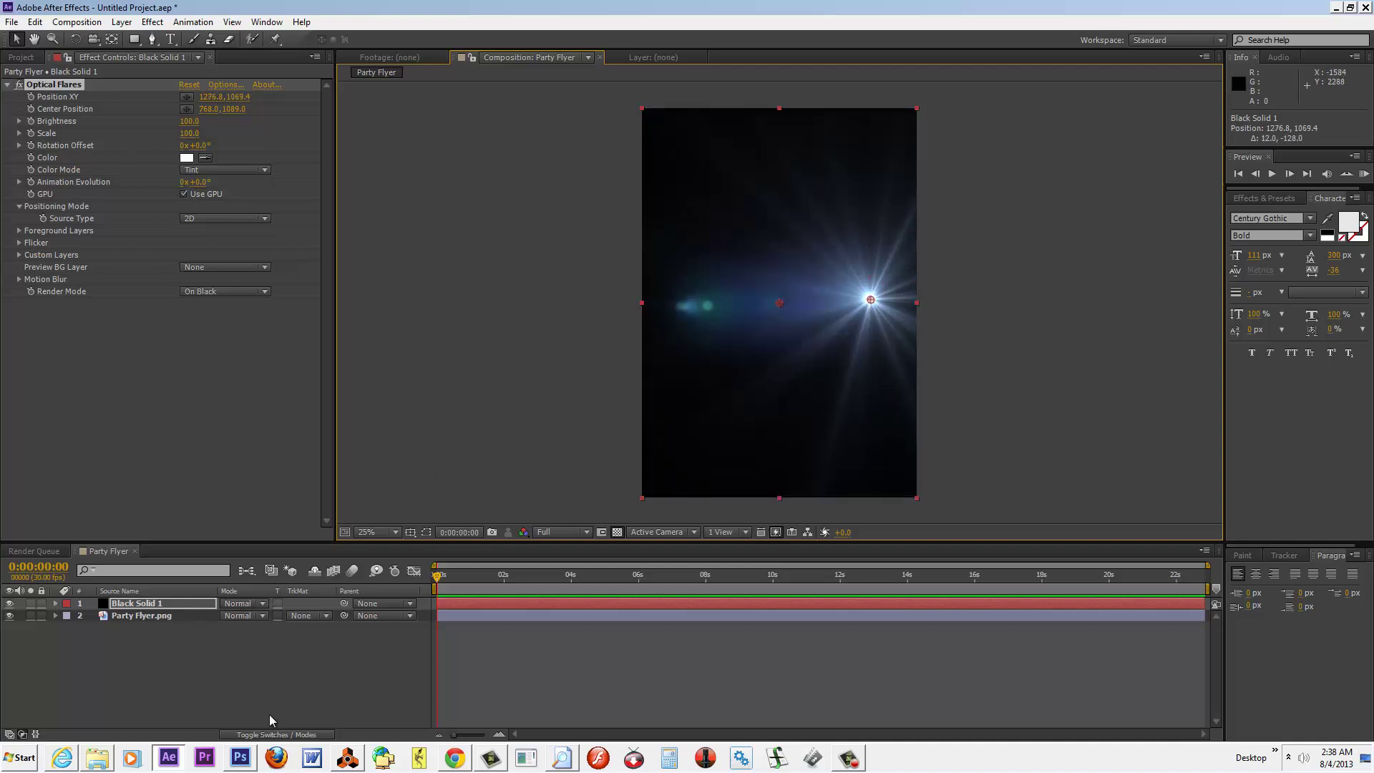
# Try Color Dodge on the black solid, and set its blending mode to Screen
pyautogui.click(264, 604)
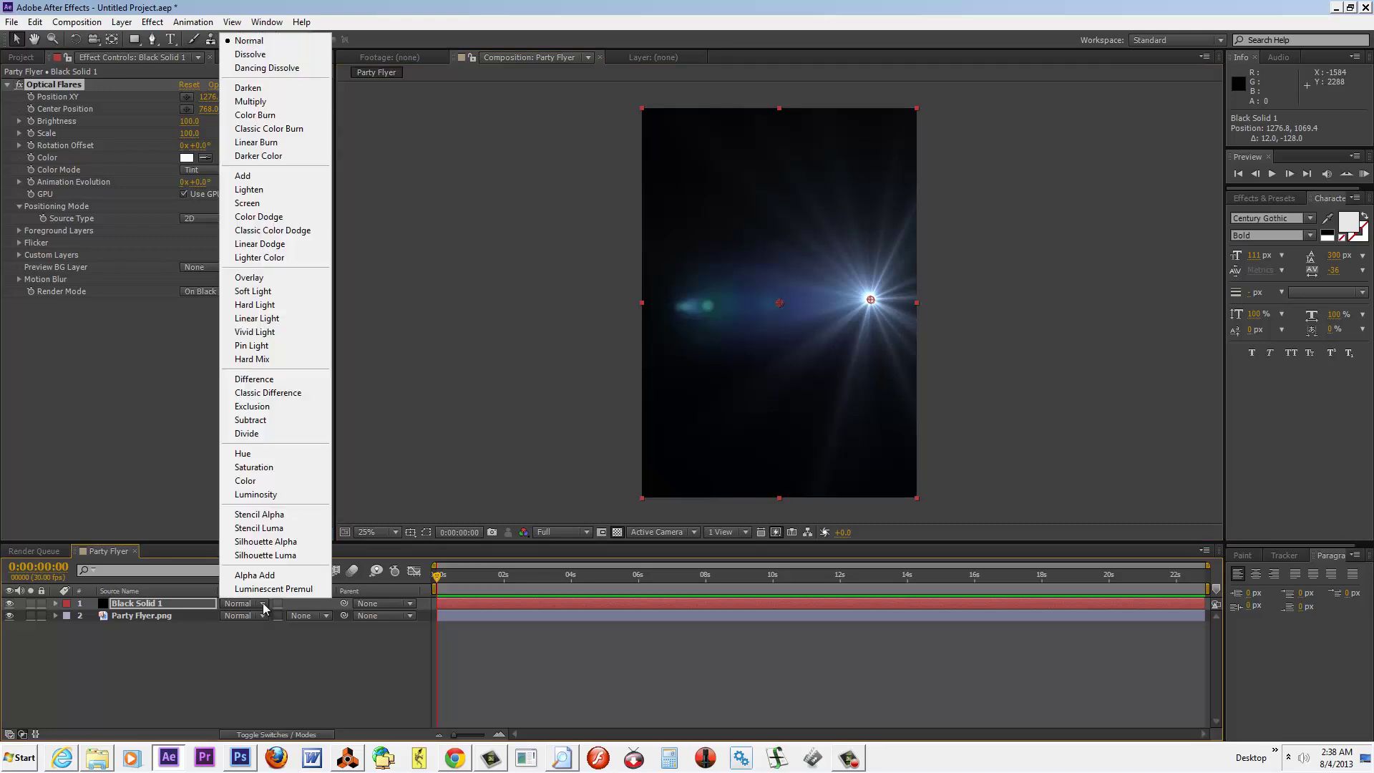
pyautogui.click(265, 218)
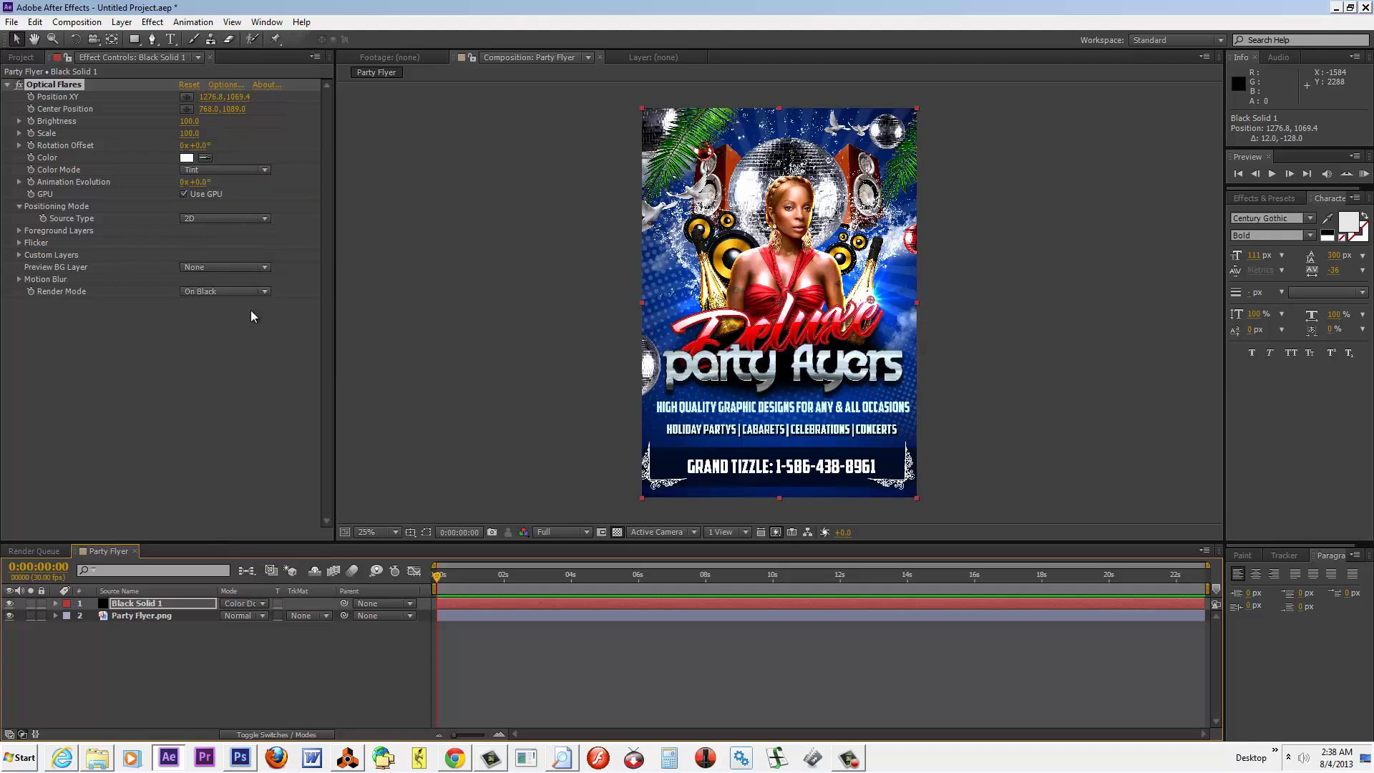
pyautogui.click(256, 601)
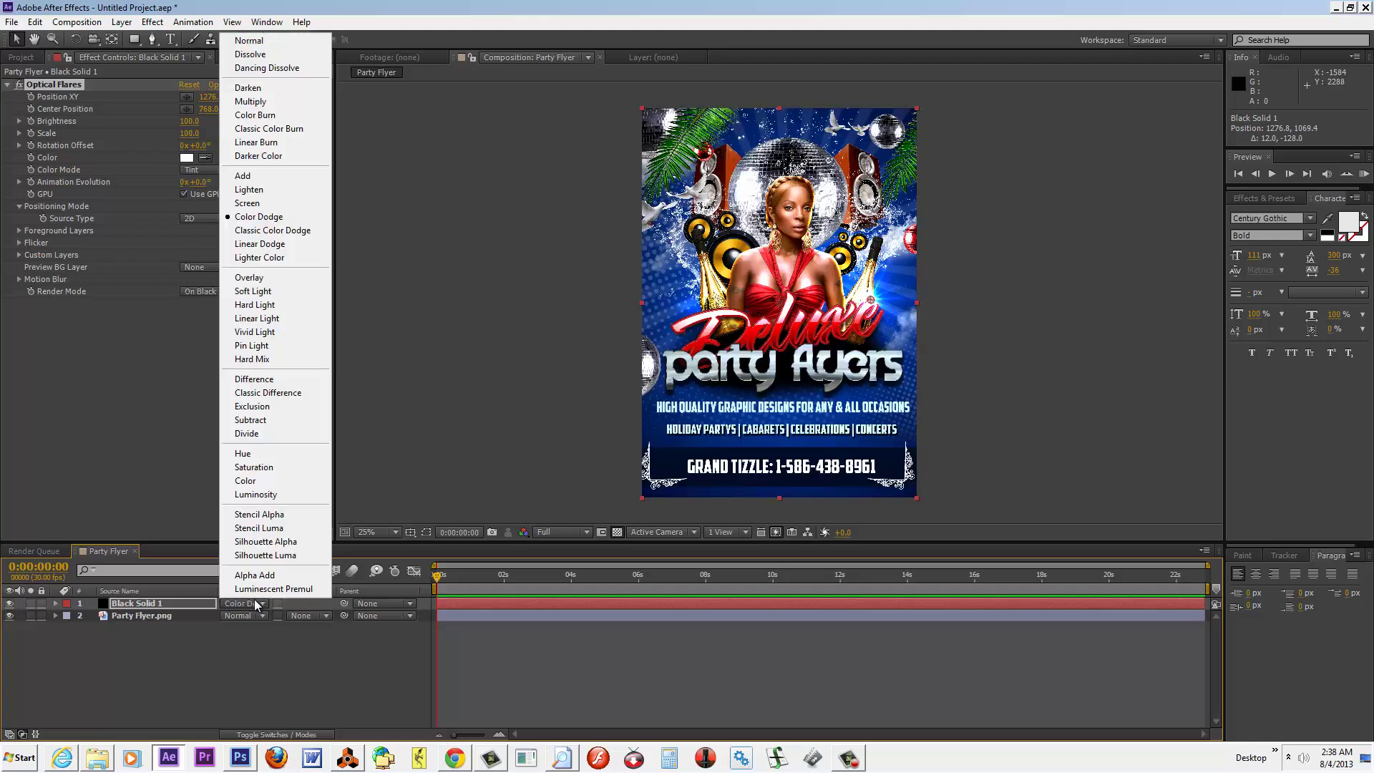
pyautogui.click(267, 209)
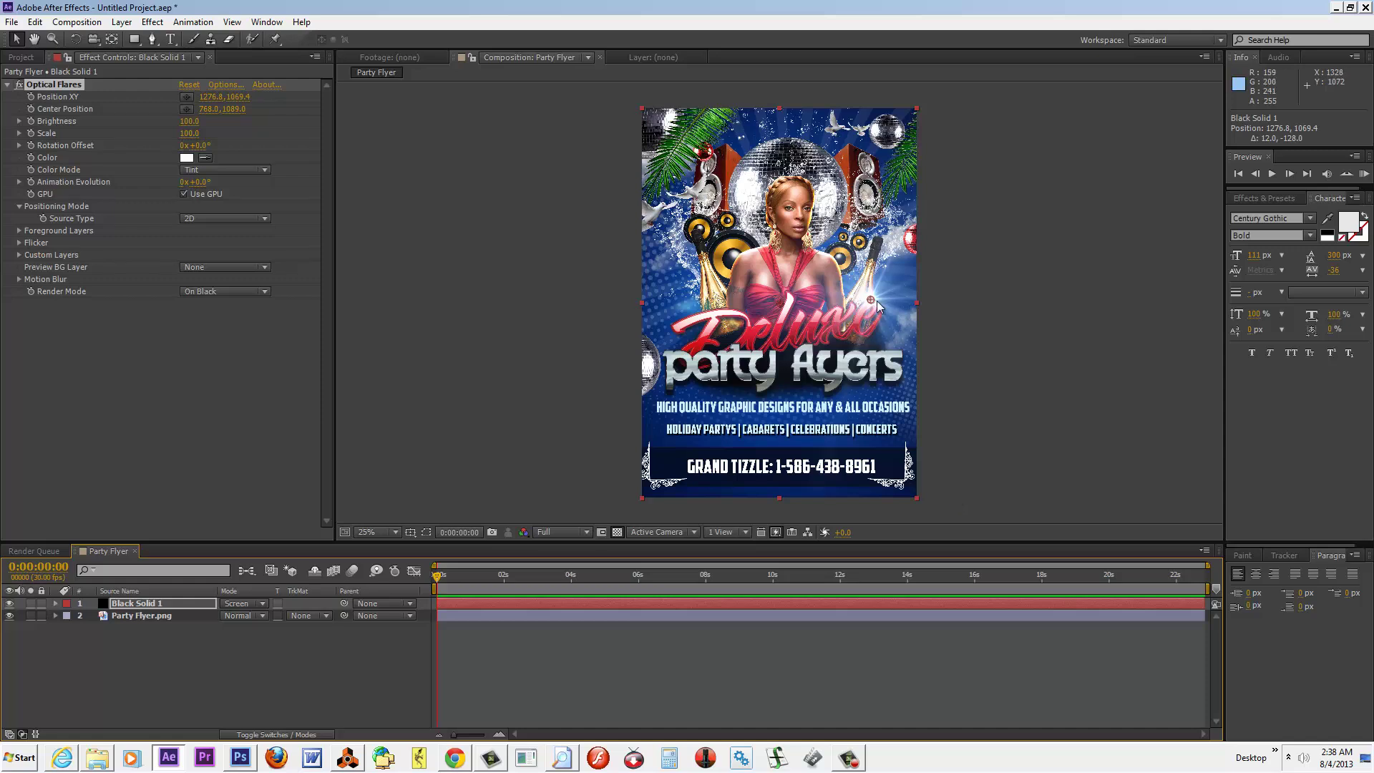
# Reposition the flare over the flyer, ending on the red ornament at the right edge, about 1489, 733
pyautogui.moveTo(872, 302); pyautogui.dragTo(697, 203)
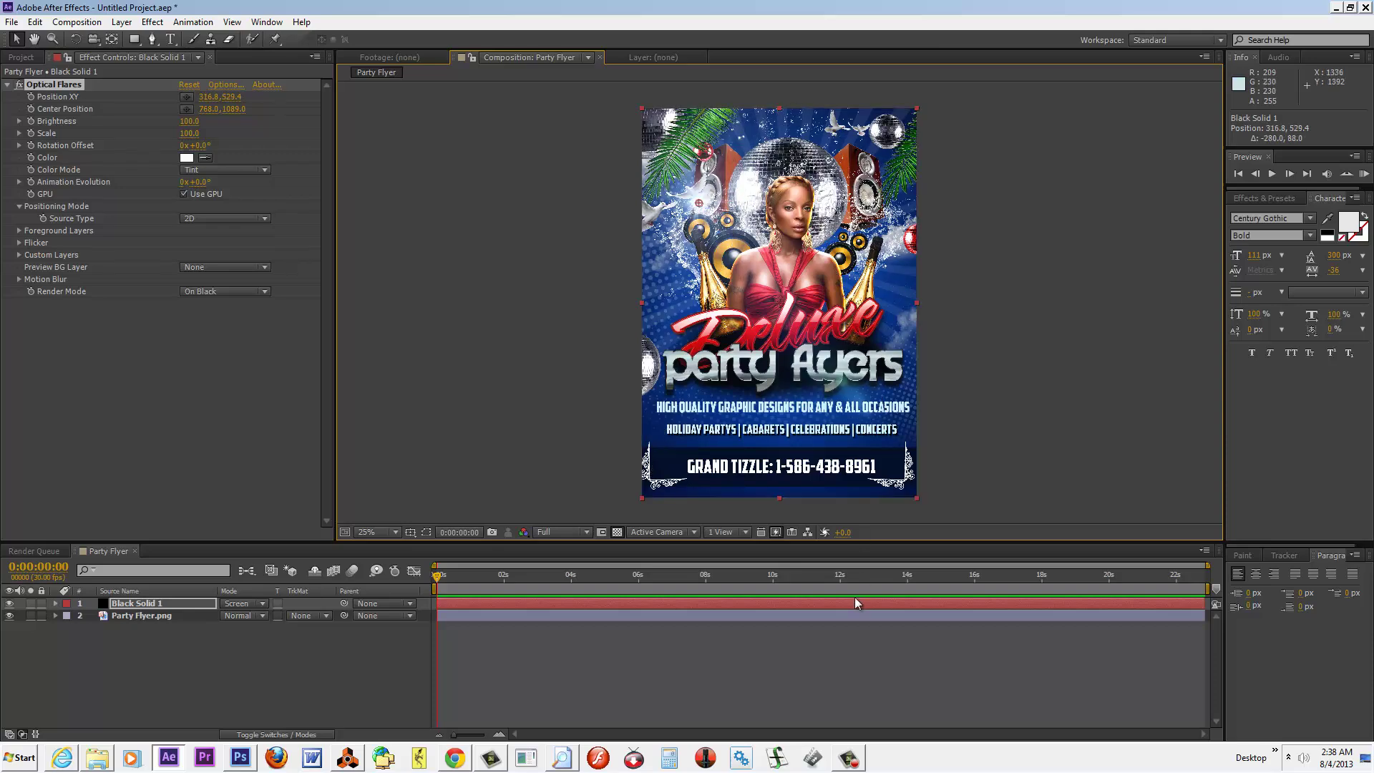
pyautogui.moveTo(852, 541); pyautogui.dragTo(866, 752)
pyautogui.scroll(5, 896, 522)
pyautogui.scroll(-3, 896, 521)
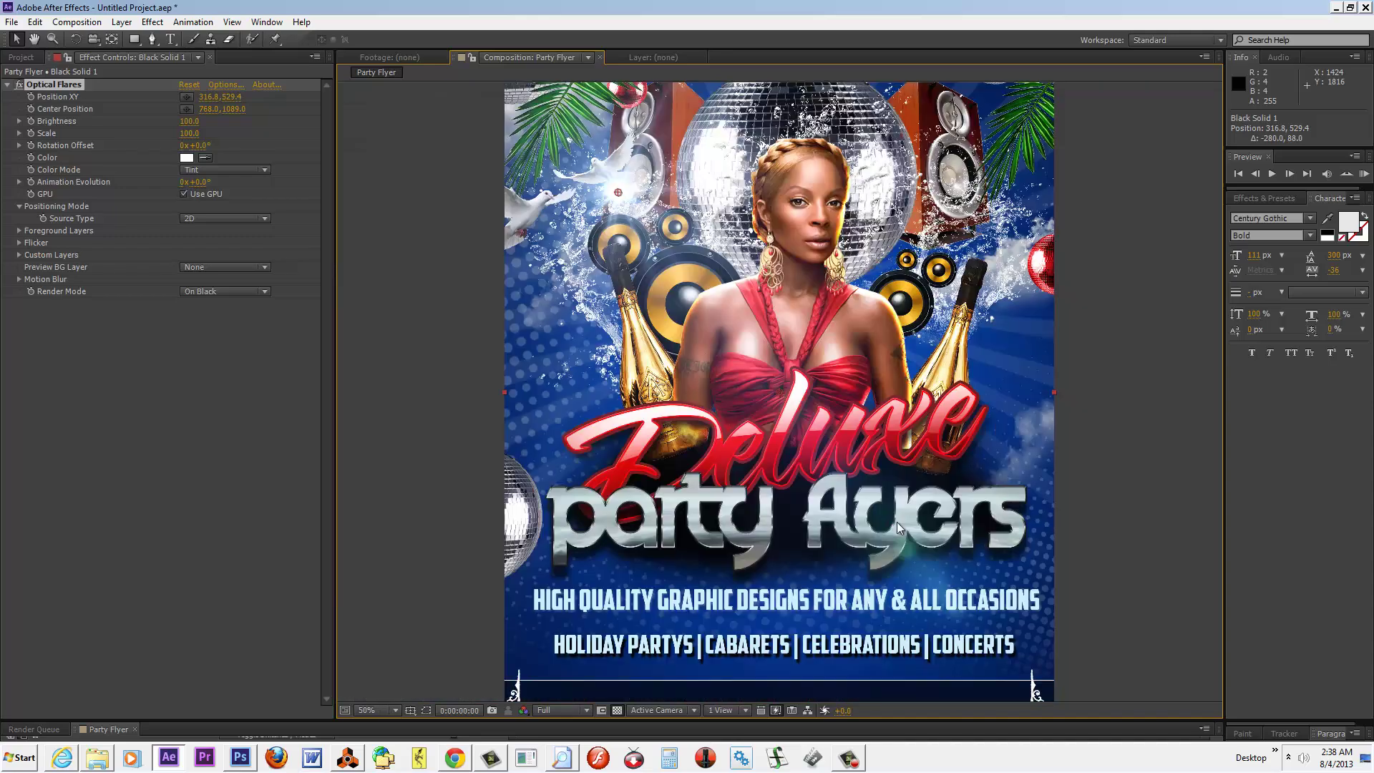
pyautogui.moveTo(618, 194); pyautogui.dragTo(1039, 269)
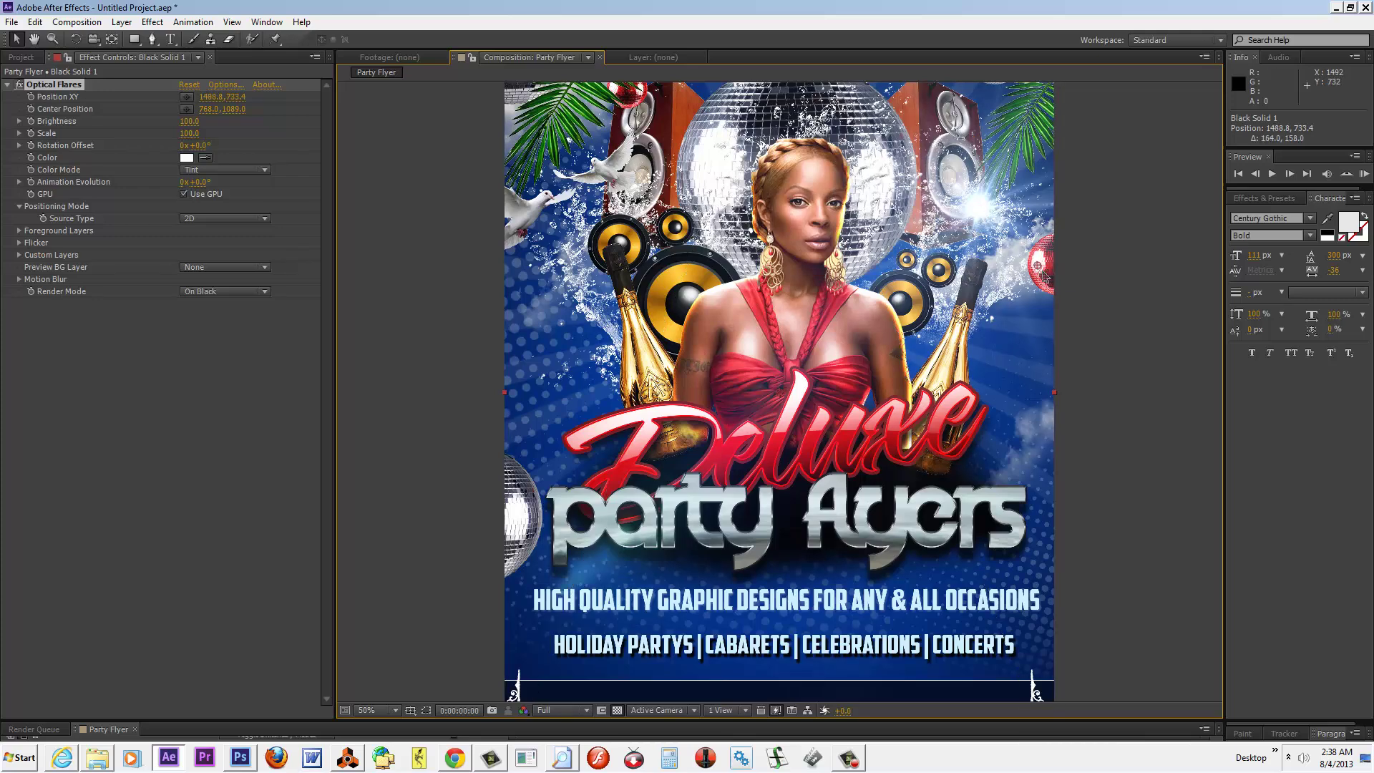
# Add a Streak lens object to the flare in the Optical Flares options and apply it
pyautogui.click(226, 84)
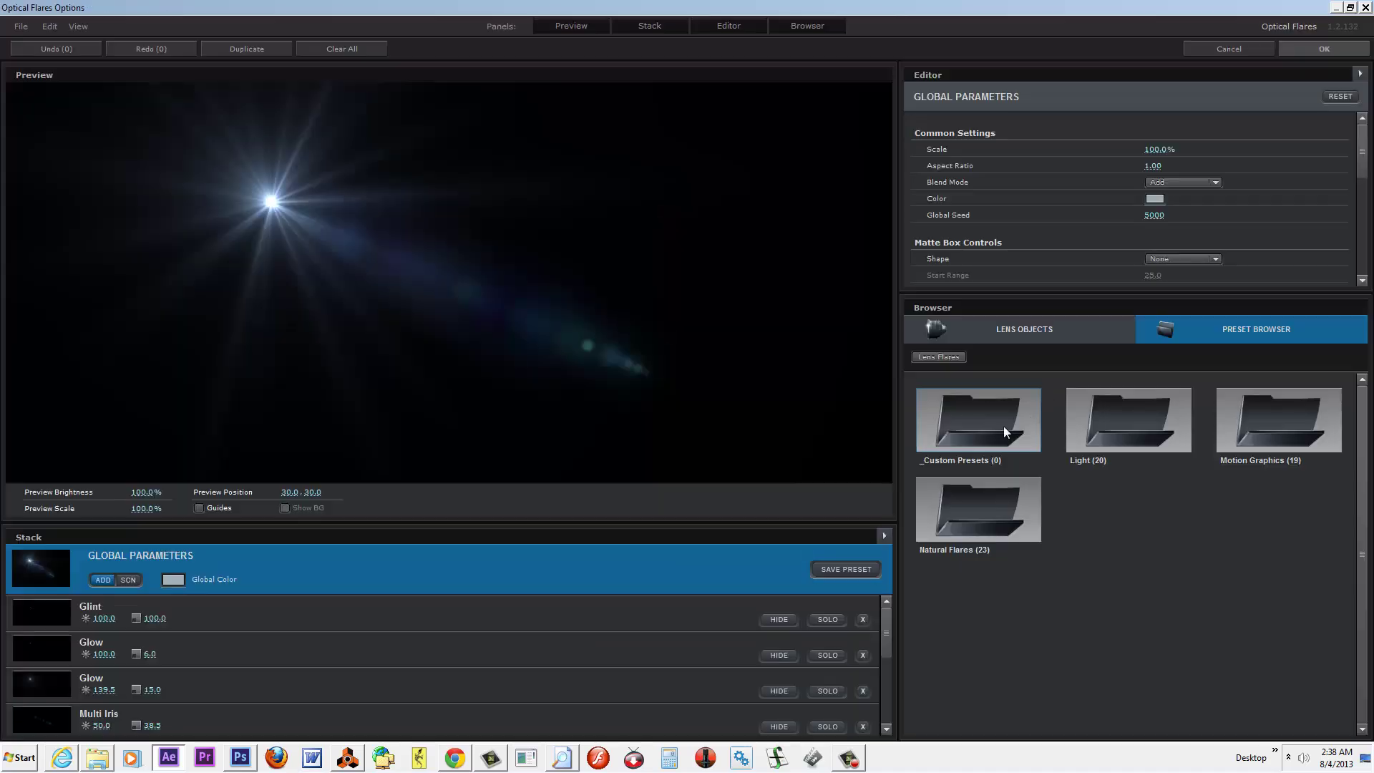
pyautogui.doubleClick(1004, 430)
pyautogui.click(1011, 332)
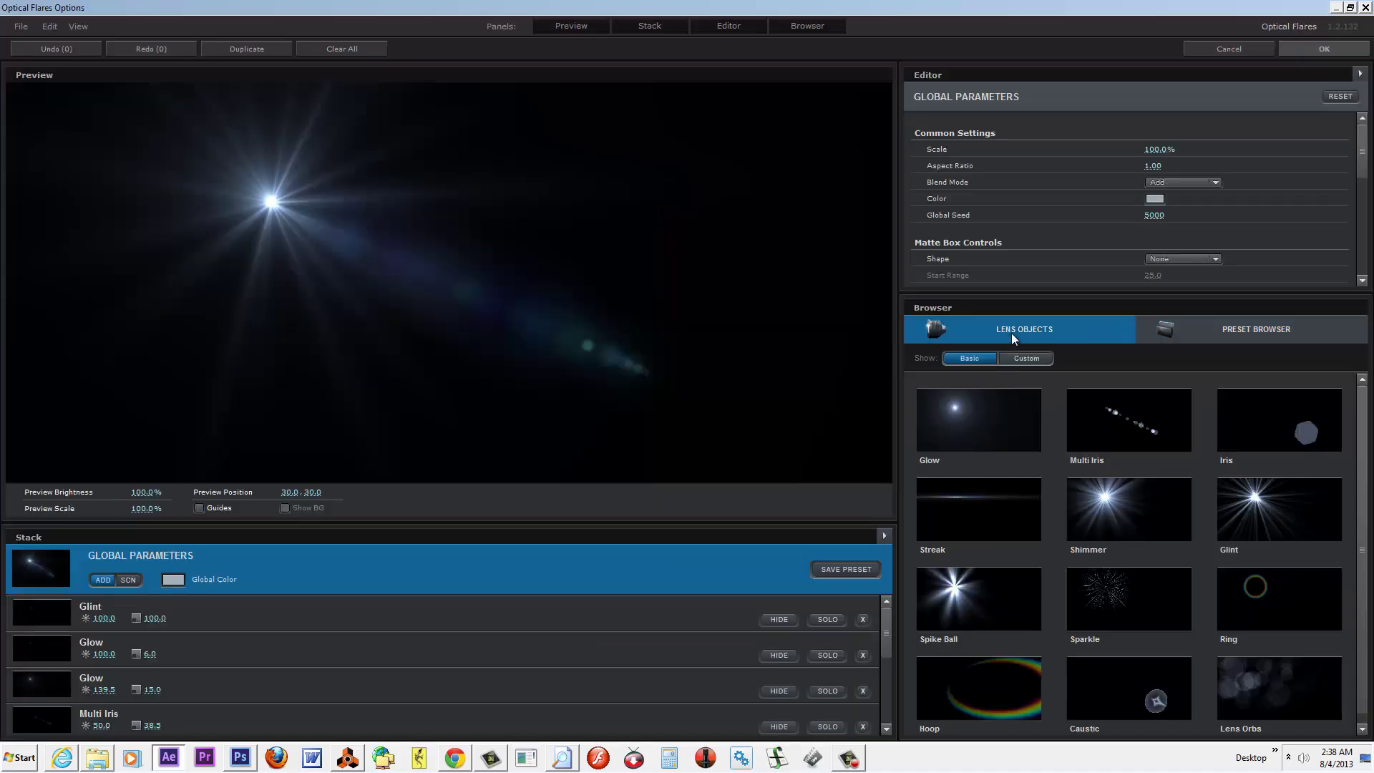
pyautogui.click(1019, 512)
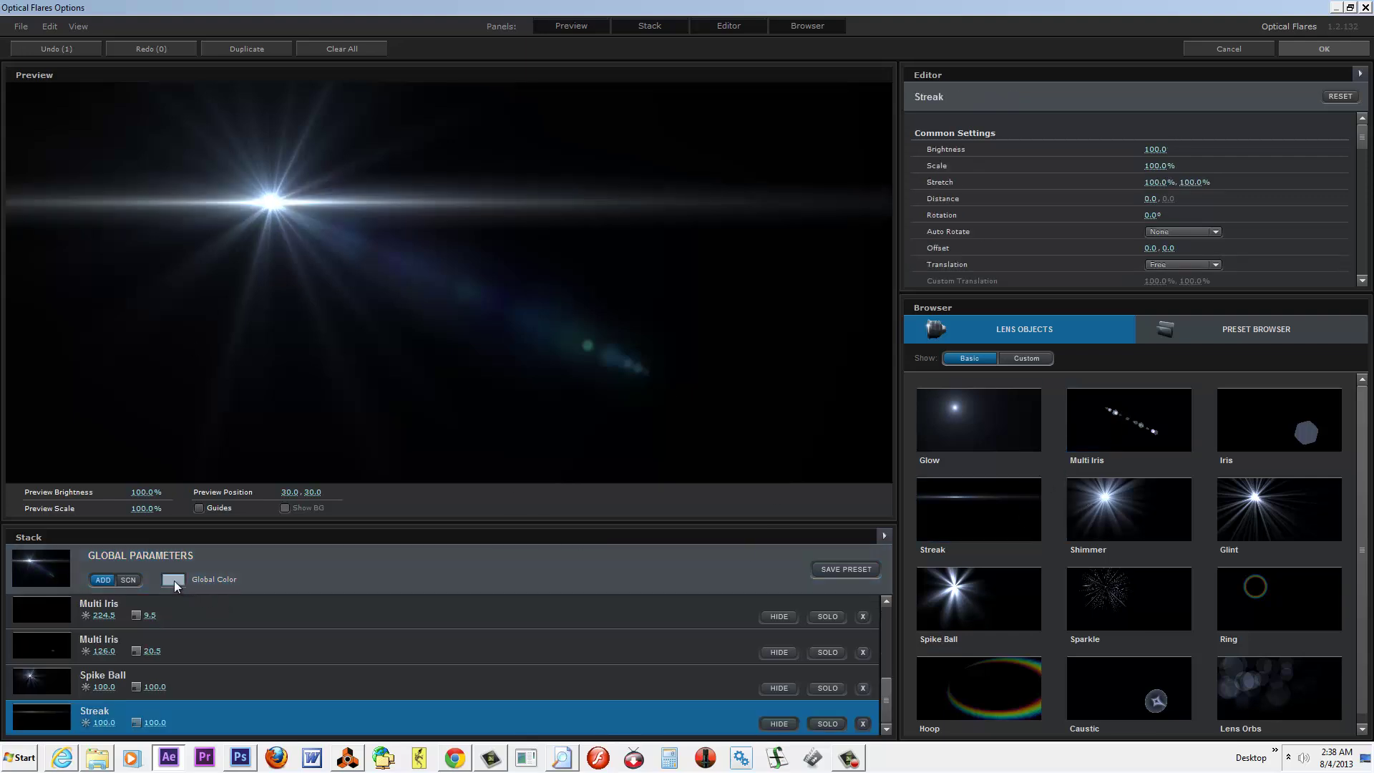
pyautogui.click(1292, 46)
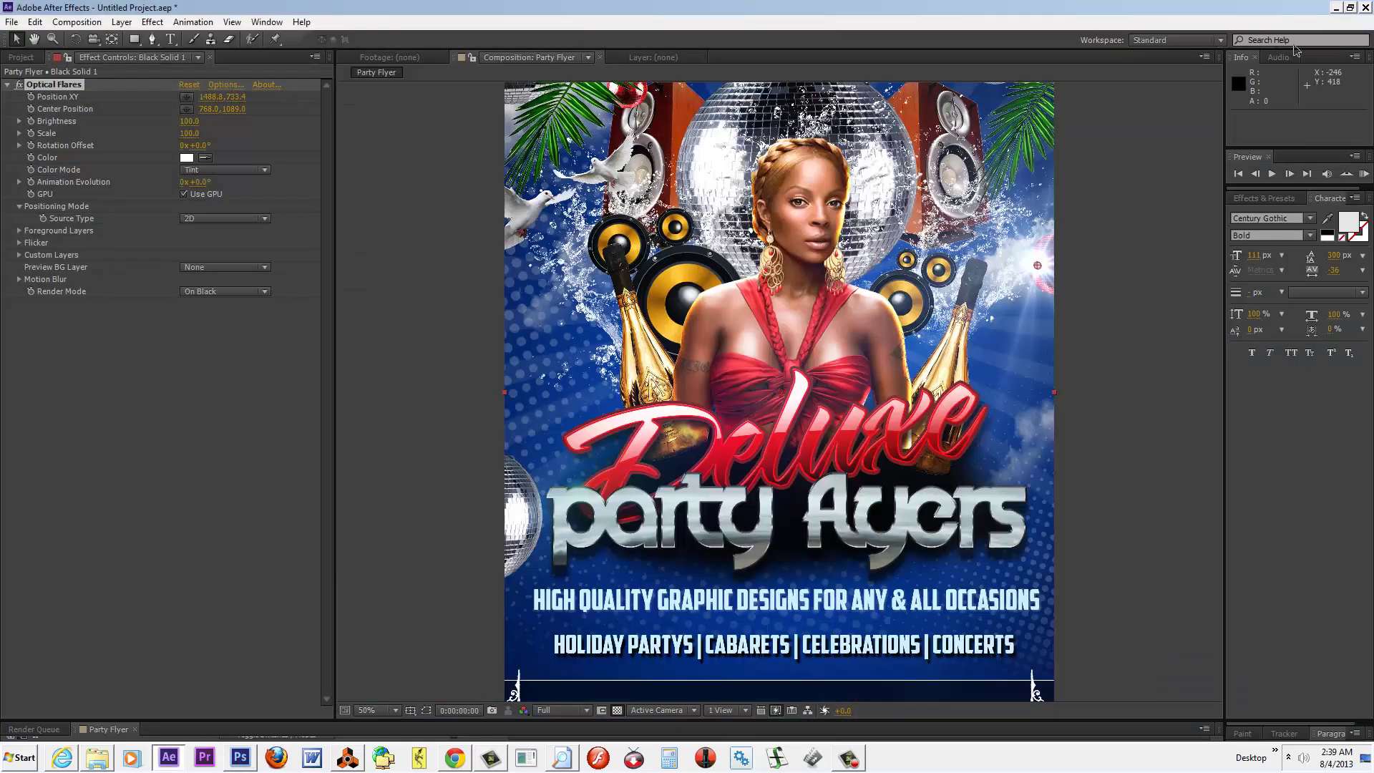
# Try the flare over the dress and the Deluxe title, and return it to the red ornament at about 1497, 725
pyautogui.moveTo(1039, 269); pyautogui.dragTo(807, 356)
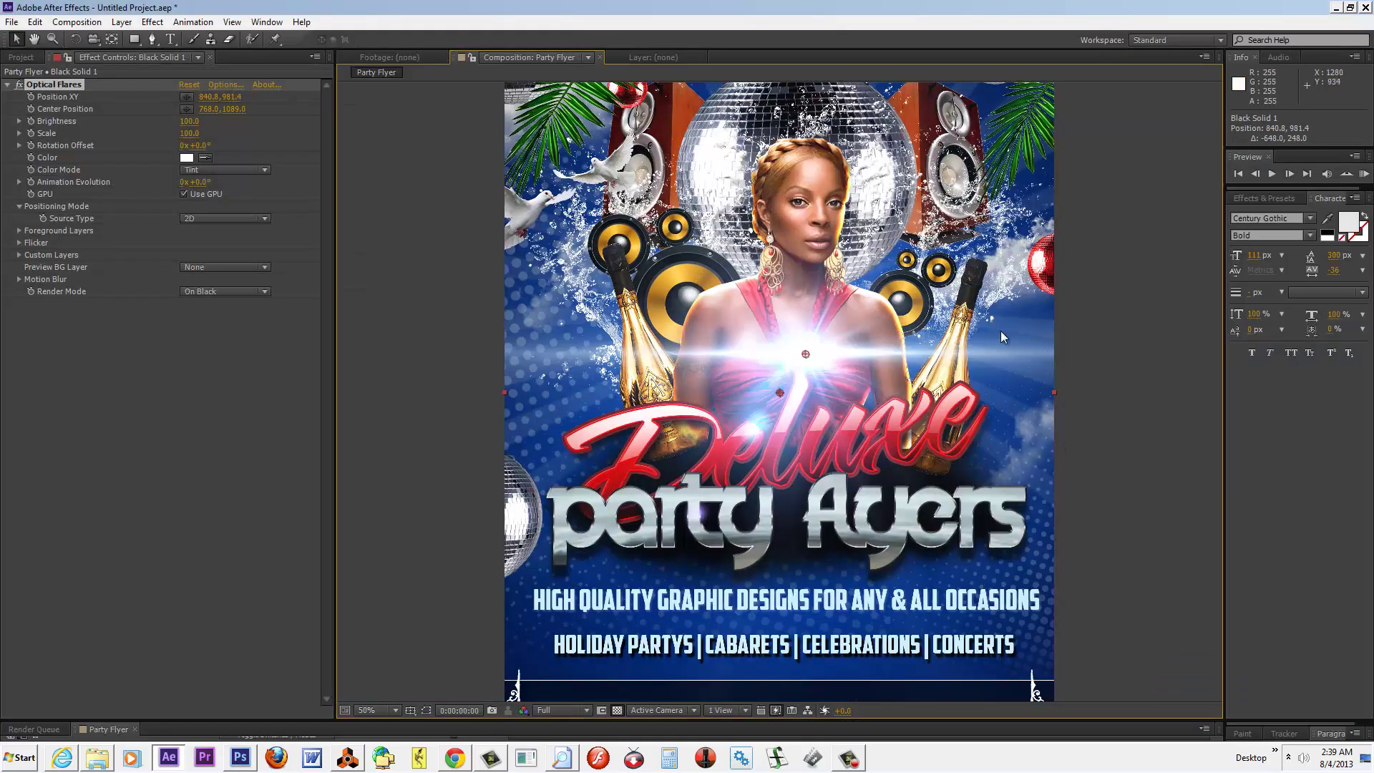
pyautogui.moveTo(809, 352); pyautogui.dragTo(801, 430)
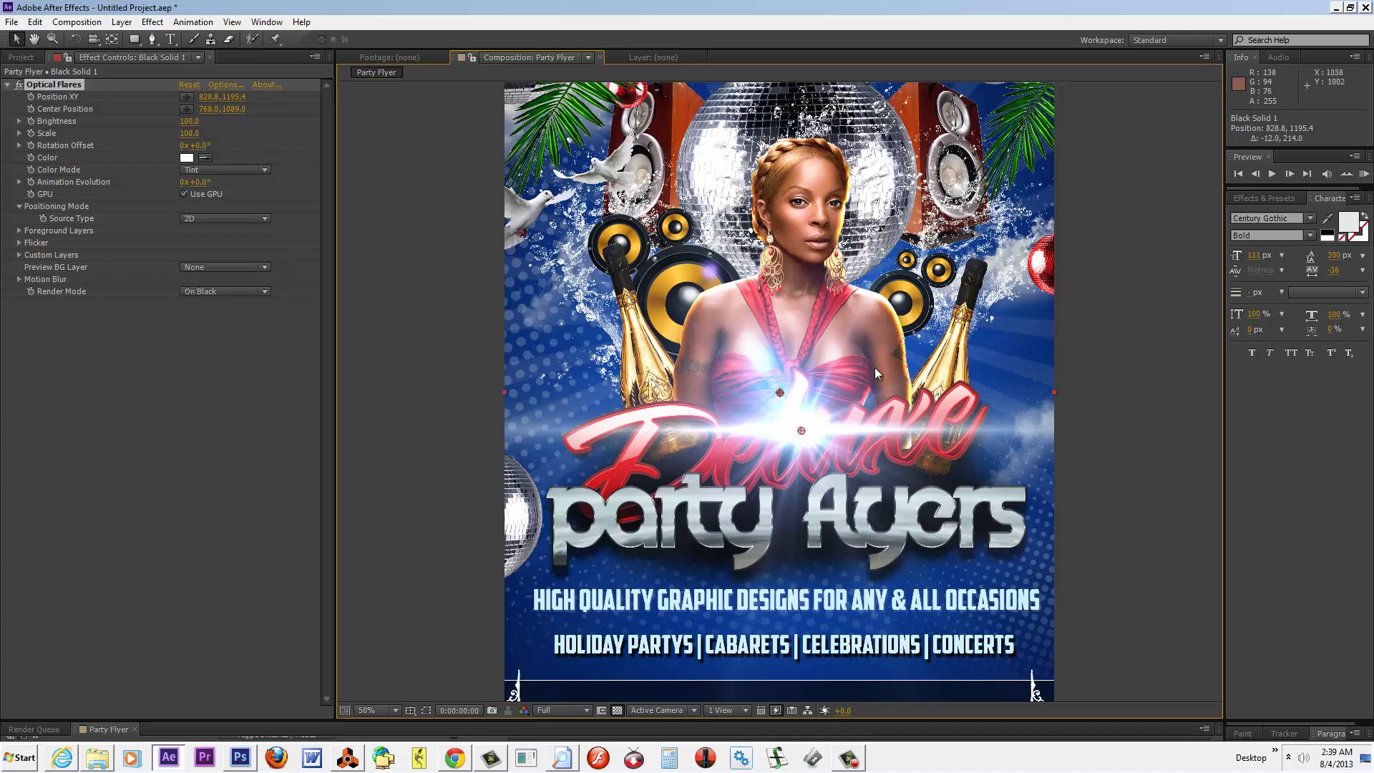
pyautogui.moveTo(801, 431); pyautogui.dragTo(1041, 265)
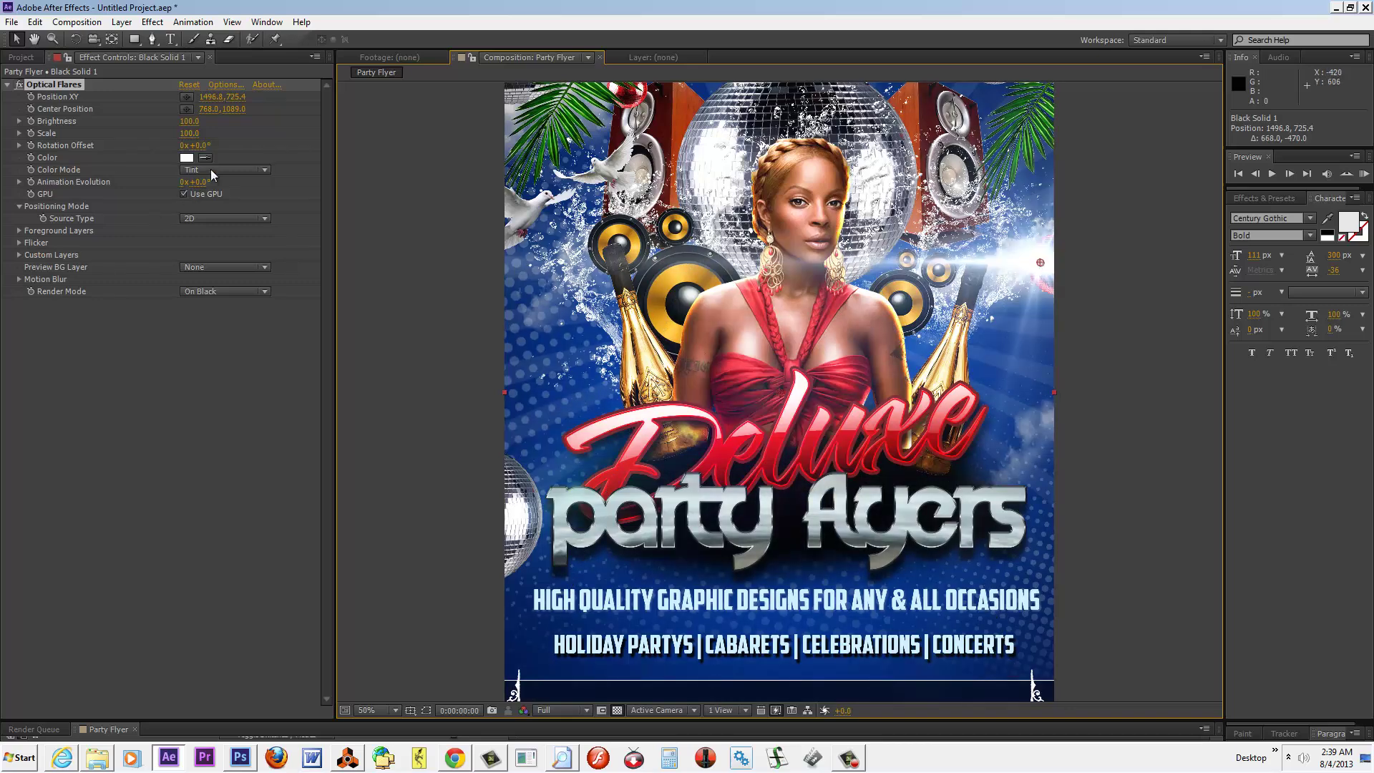
# Load the Red Light preset from the Light presets in the Optical Flares options and apply it
pyautogui.click(226, 85)
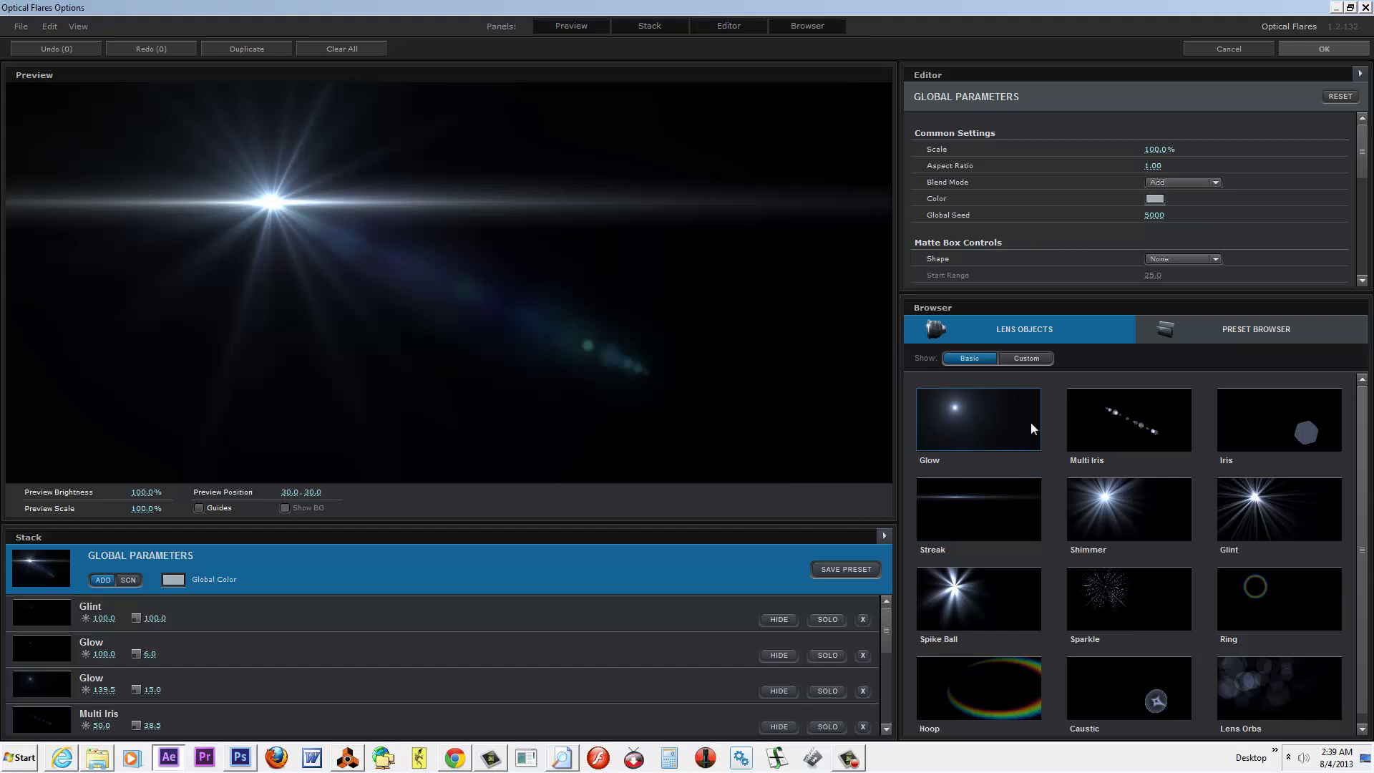
pyautogui.scroll(-1, 1359, 458)
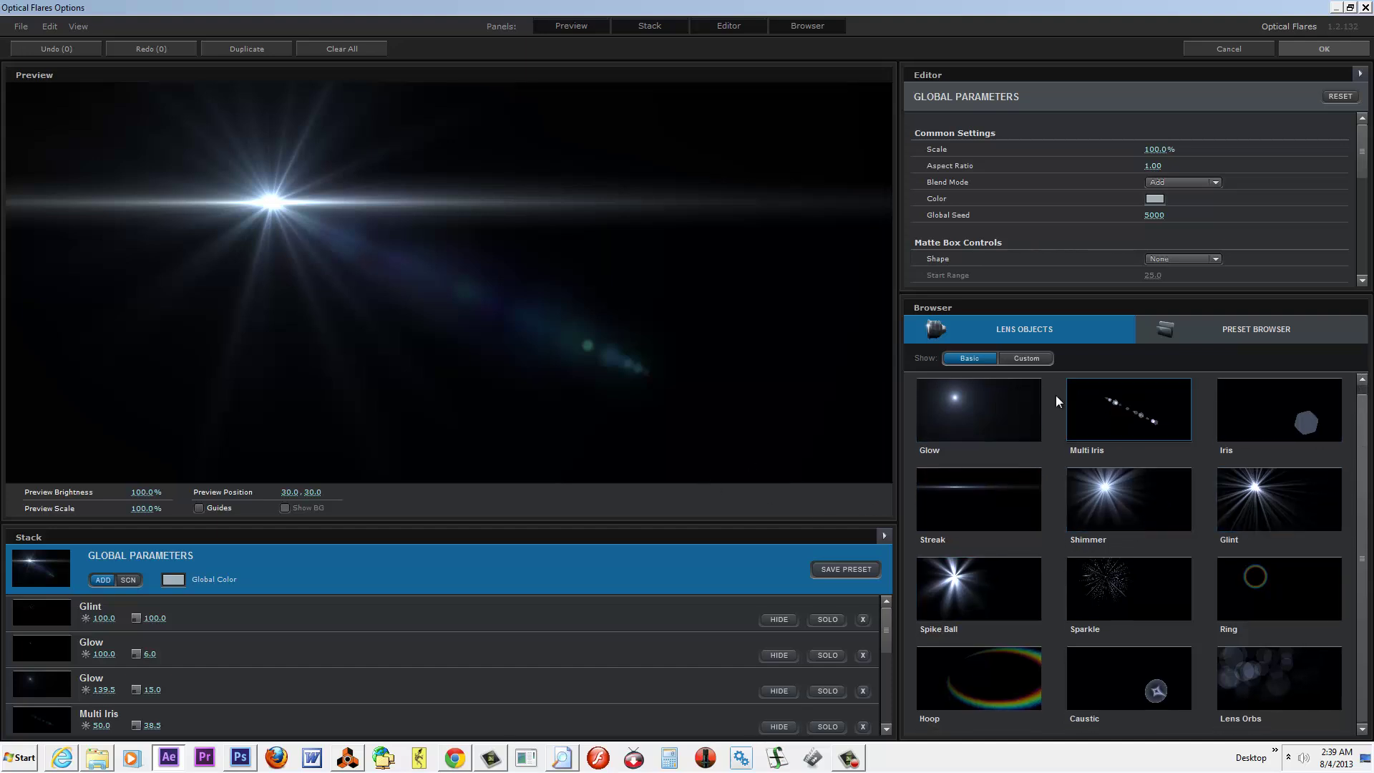
pyautogui.click(1246, 335)
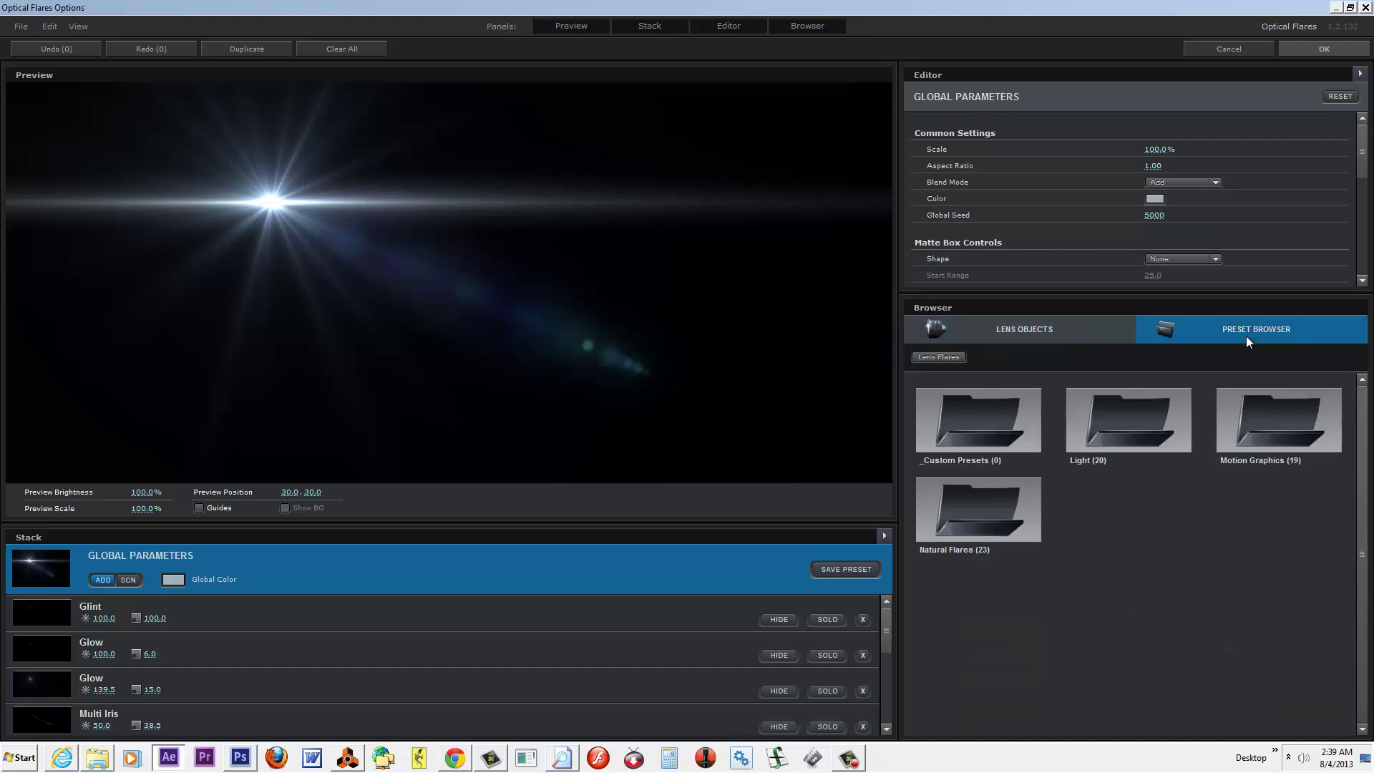
pyautogui.doubleClick(1102, 412)
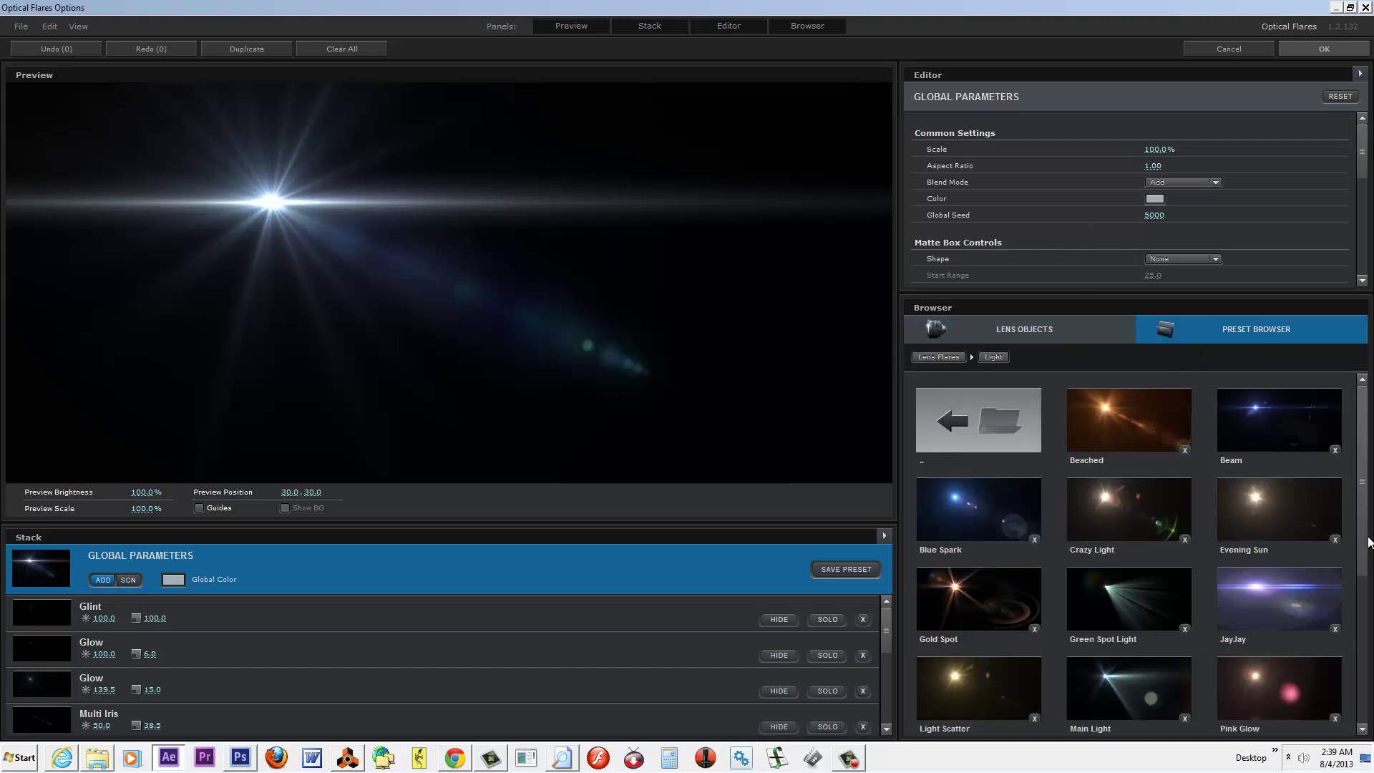
pyautogui.scroll(-3, 1246, 520)
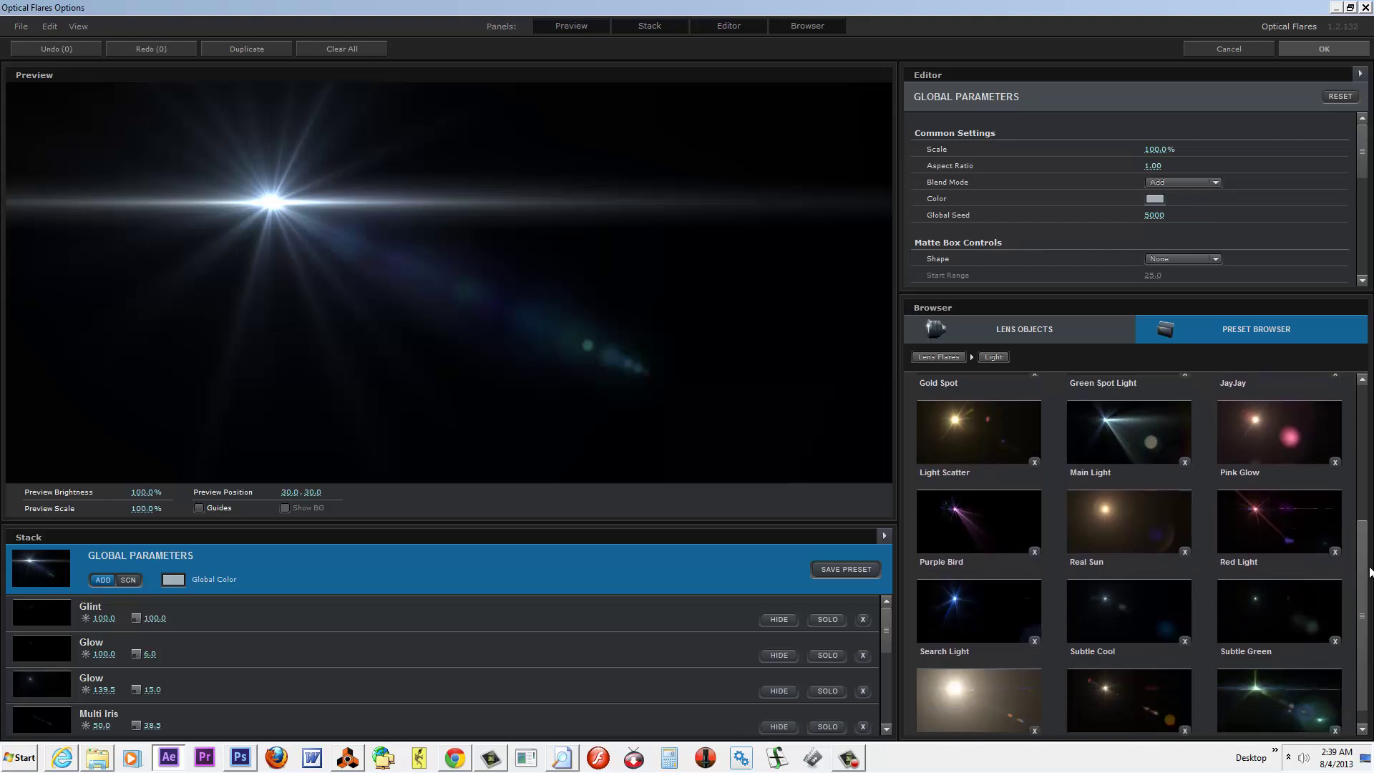
pyautogui.click(1247, 520)
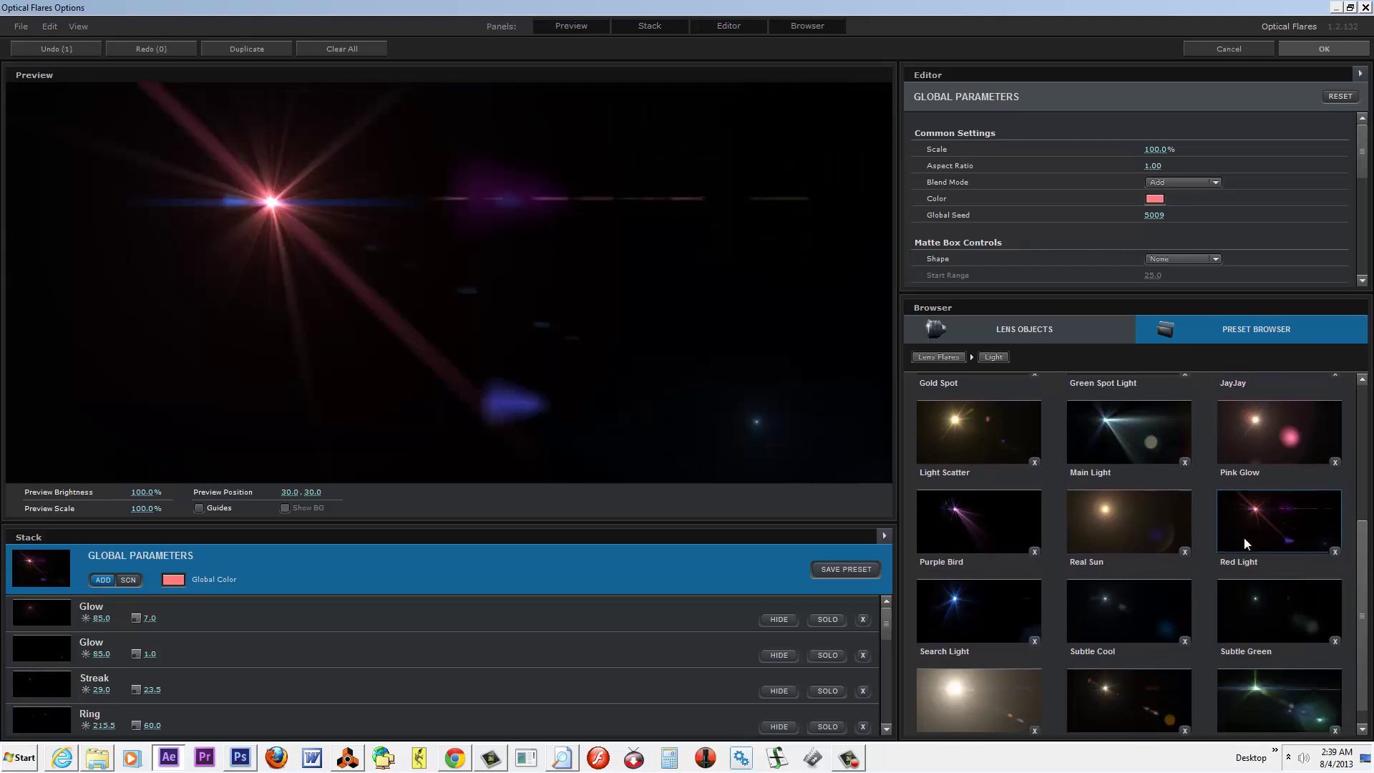
pyautogui.click(1325, 50)
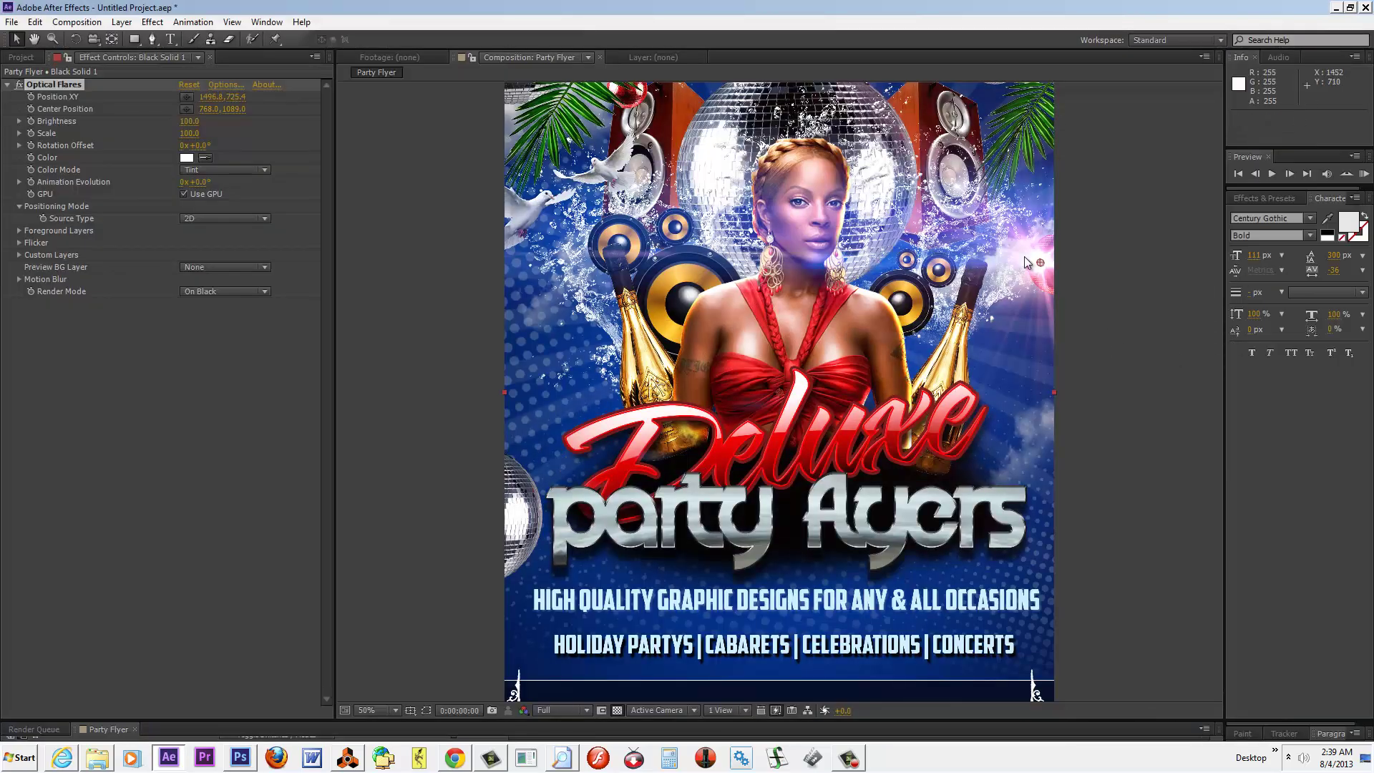
# Tint the flare bright red and move it over the red ornament to about 1513, 773
pyautogui.moveTo(1040, 263)
pyautogui.mouseDown()
pyautogui.moveTo(1013, 286)
pyautogui.moveTo(1040, 264)
pyautogui.mouseUp()
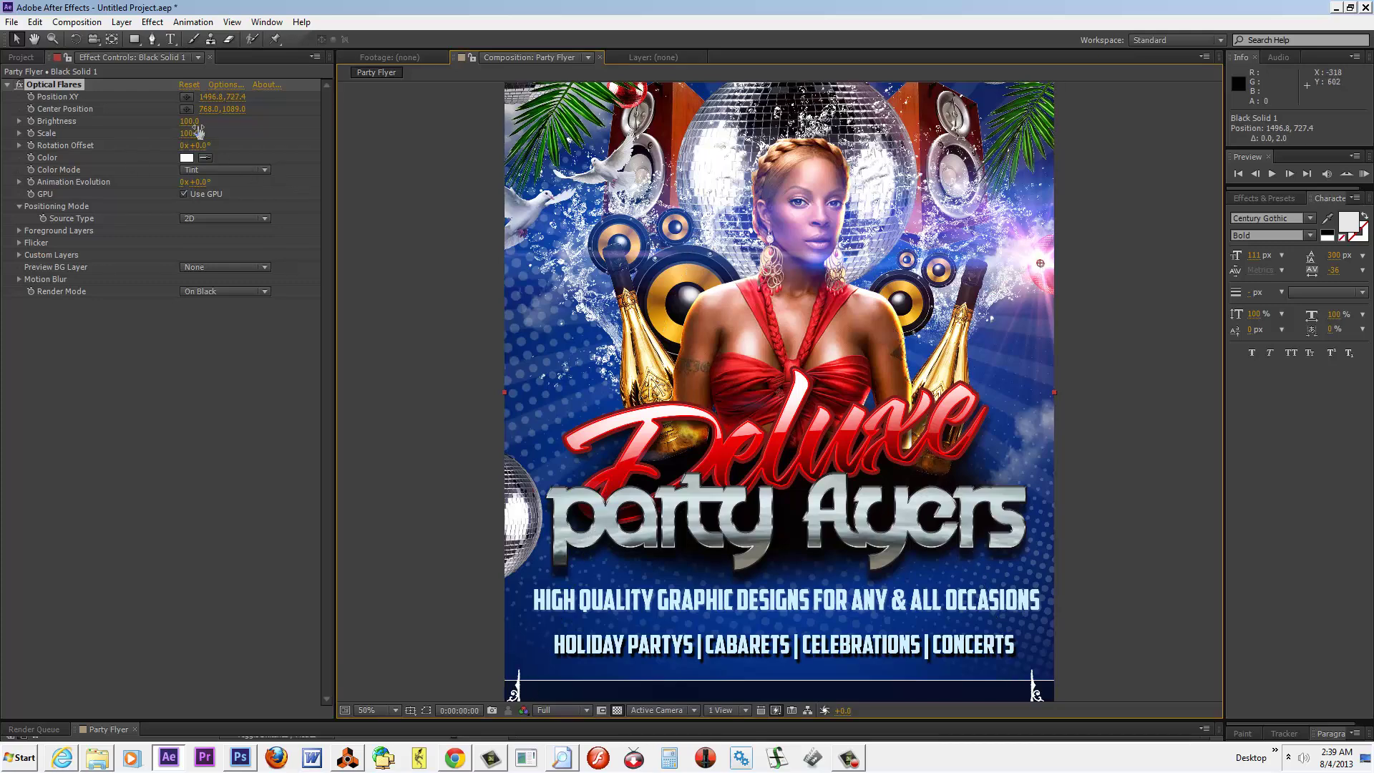
pyautogui.click(186, 158)
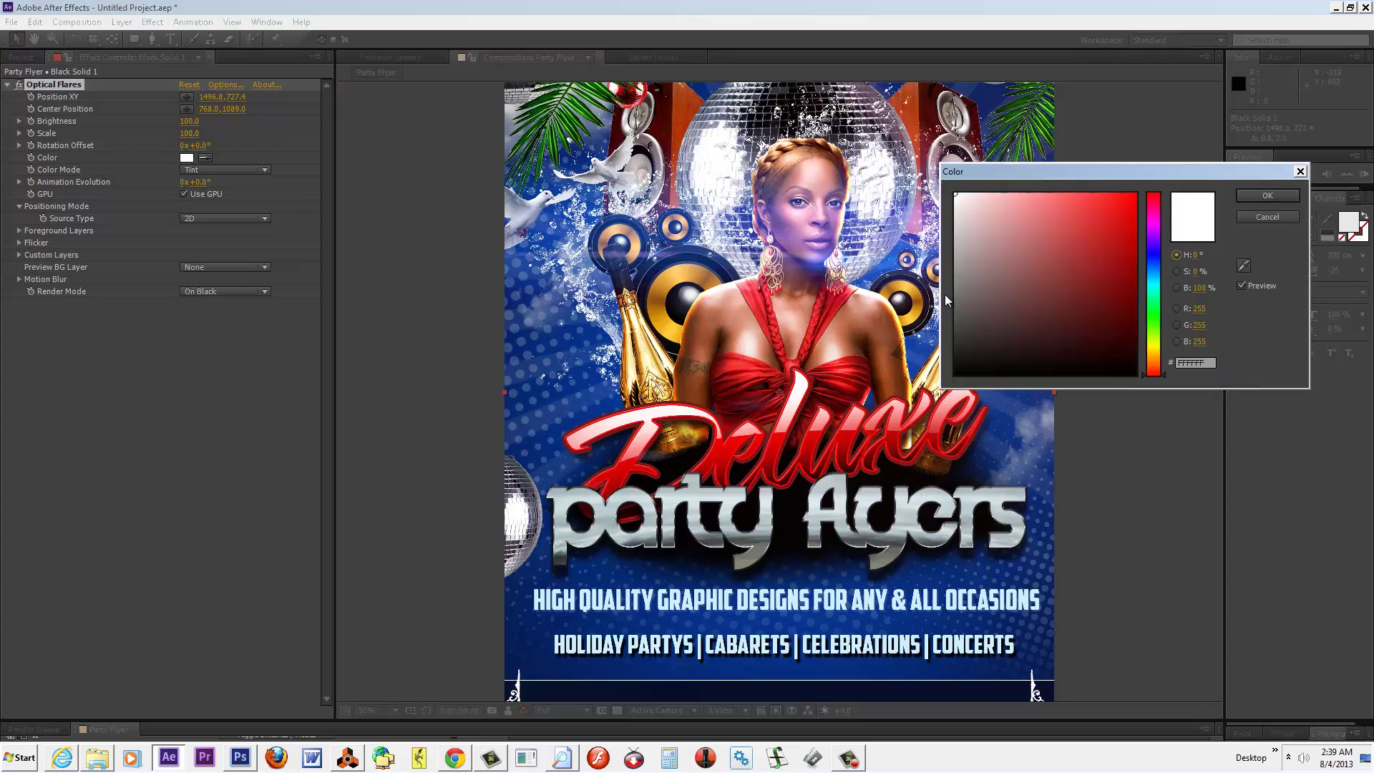
pyautogui.click(1116, 218)
pyautogui.click(1245, 196)
pyautogui.moveTo(1040, 265); pyautogui.dragTo(1045, 280)
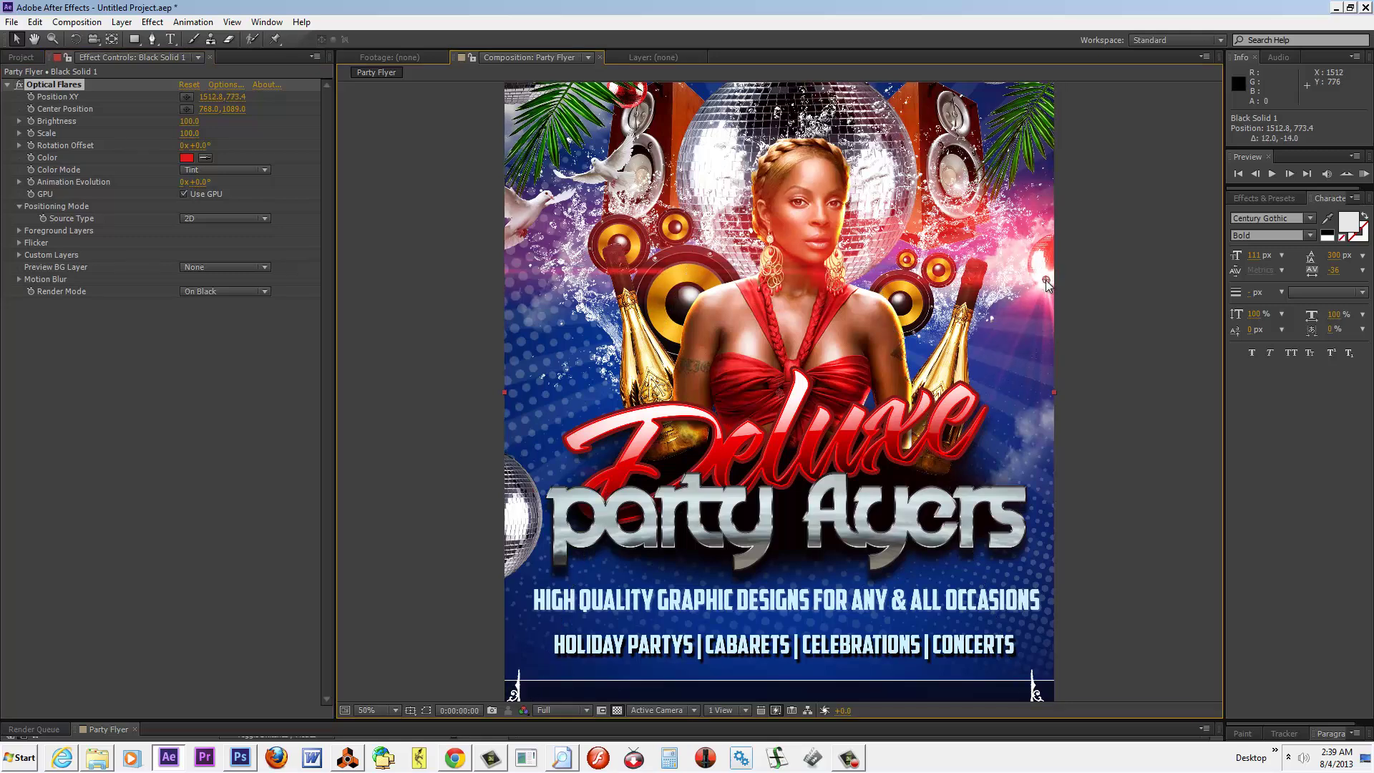
# Tune the flare over the red ornament to a brightness of 121.0 and a scale of 59.1
pyautogui.click(18, 120)
pyautogui.moveTo(58, 140); pyautogui.dragTo(54, 140)
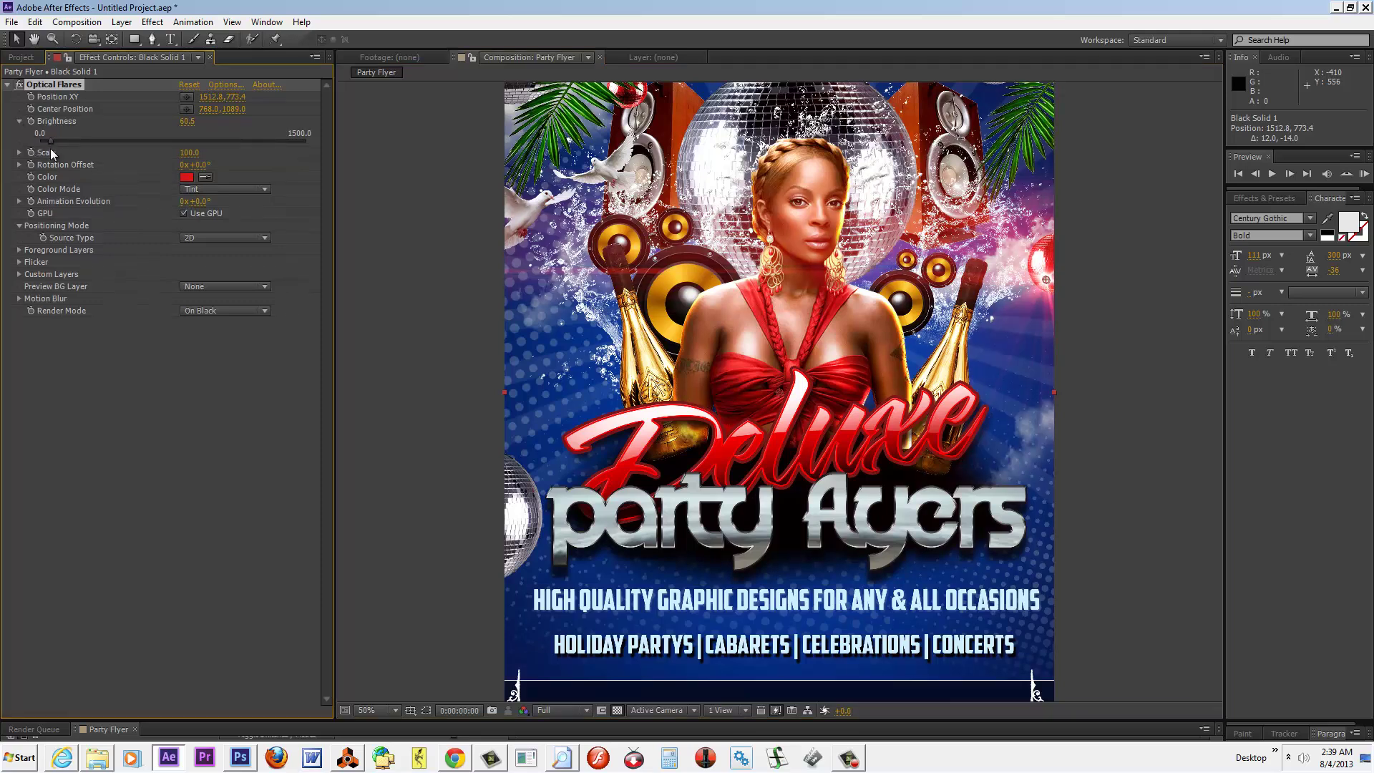
pyautogui.click(19, 154)
pyautogui.moveTo(53, 173); pyautogui.dragTo(67, 140)
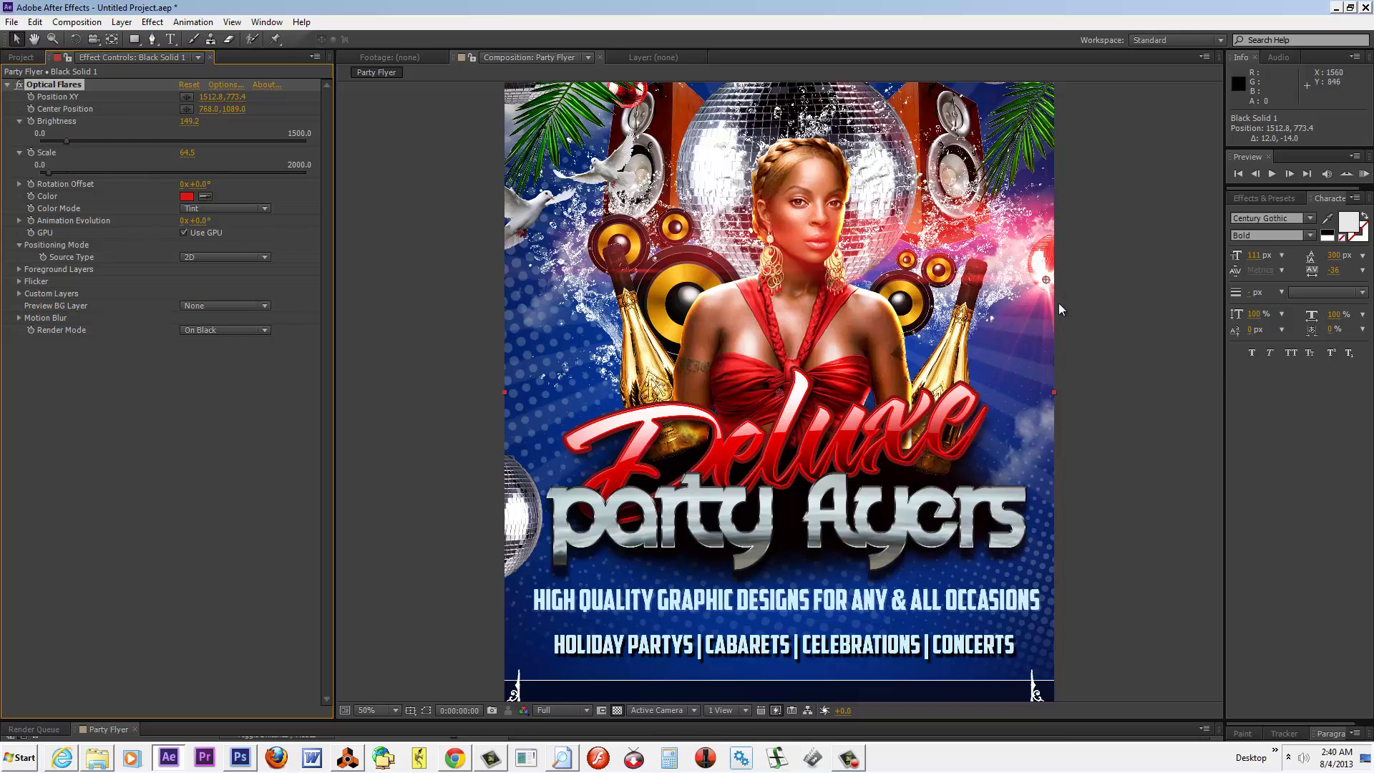
pyautogui.moveTo(1048, 277)
pyautogui.mouseDown()
pyautogui.moveTo(1067, 213)
pyautogui.moveTo(1046, 265)
pyautogui.mouseUp()
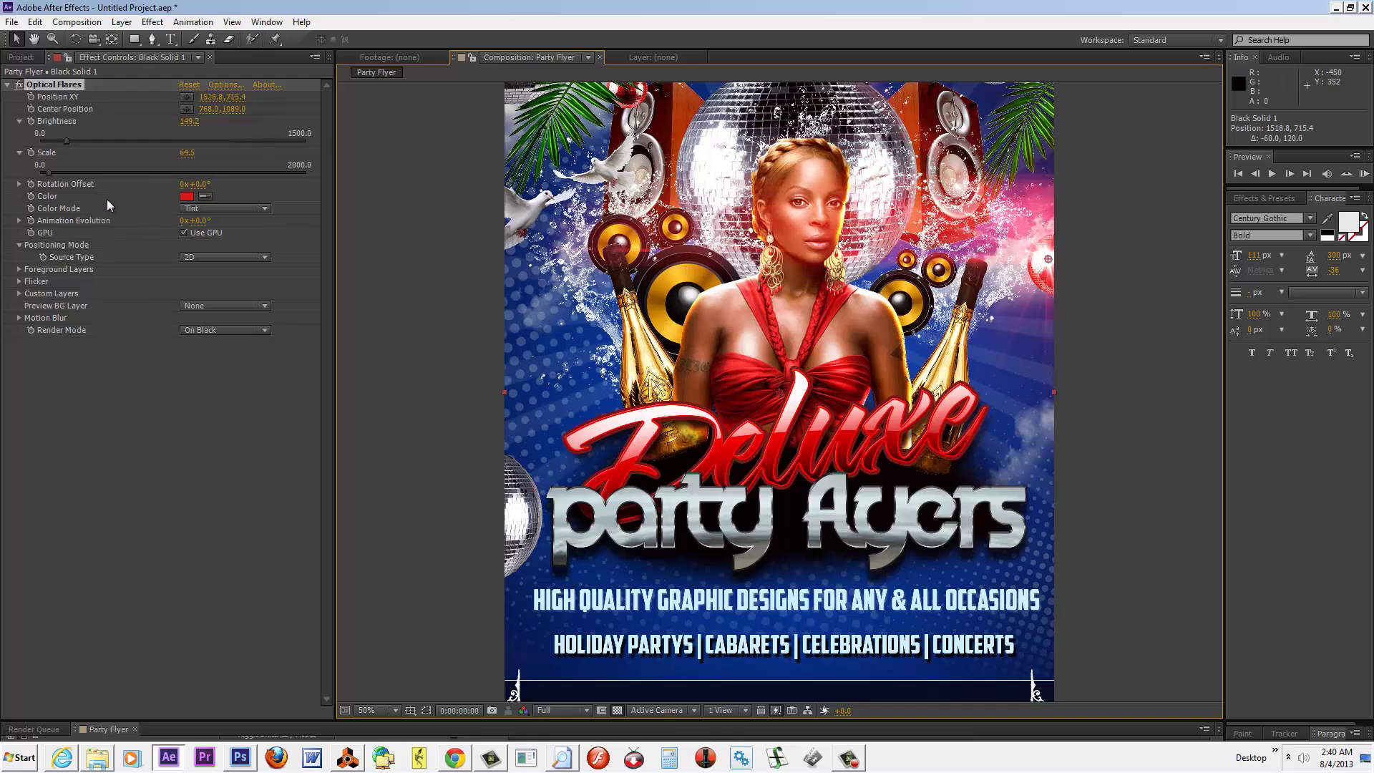
pyautogui.moveTo(49, 173); pyautogui.dragTo(47, 176)
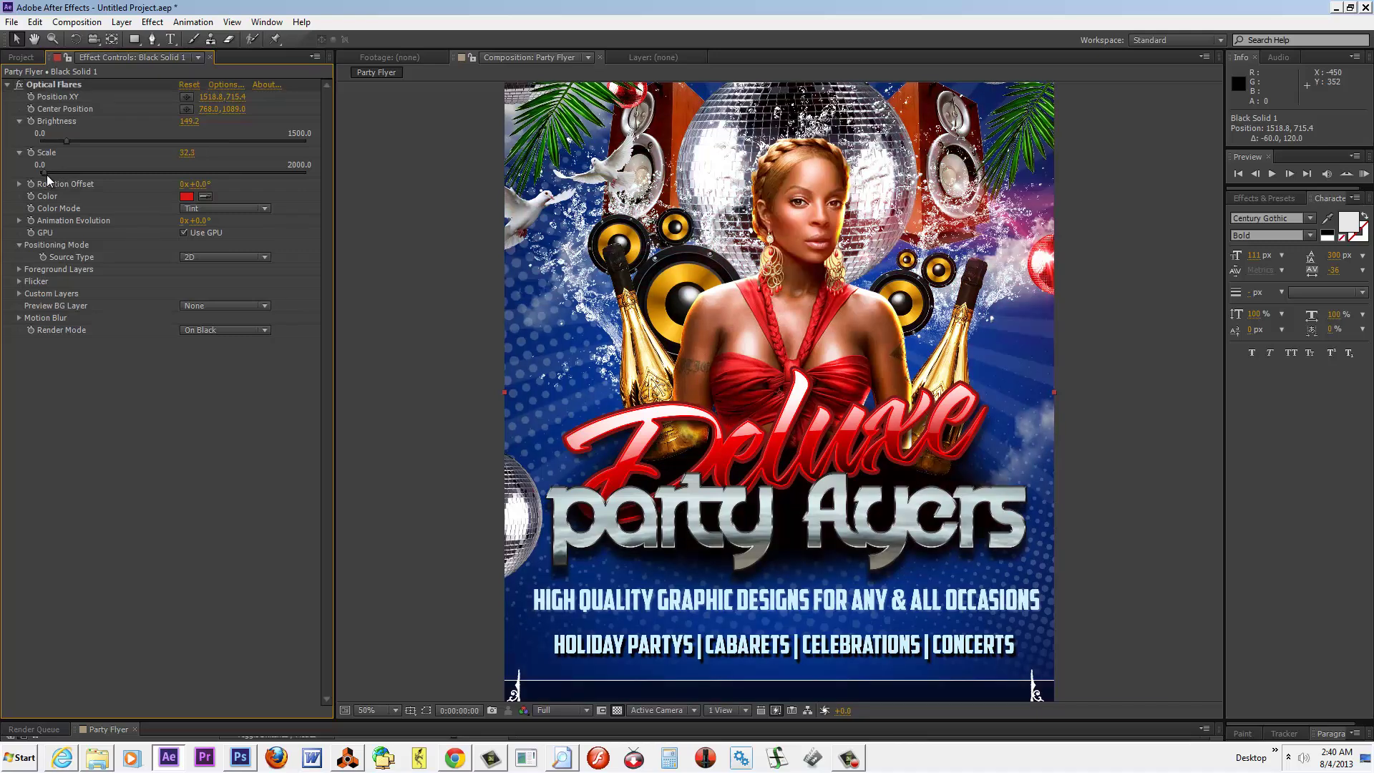
pyautogui.moveTo(45, 173); pyautogui.dragTo(54, 142)
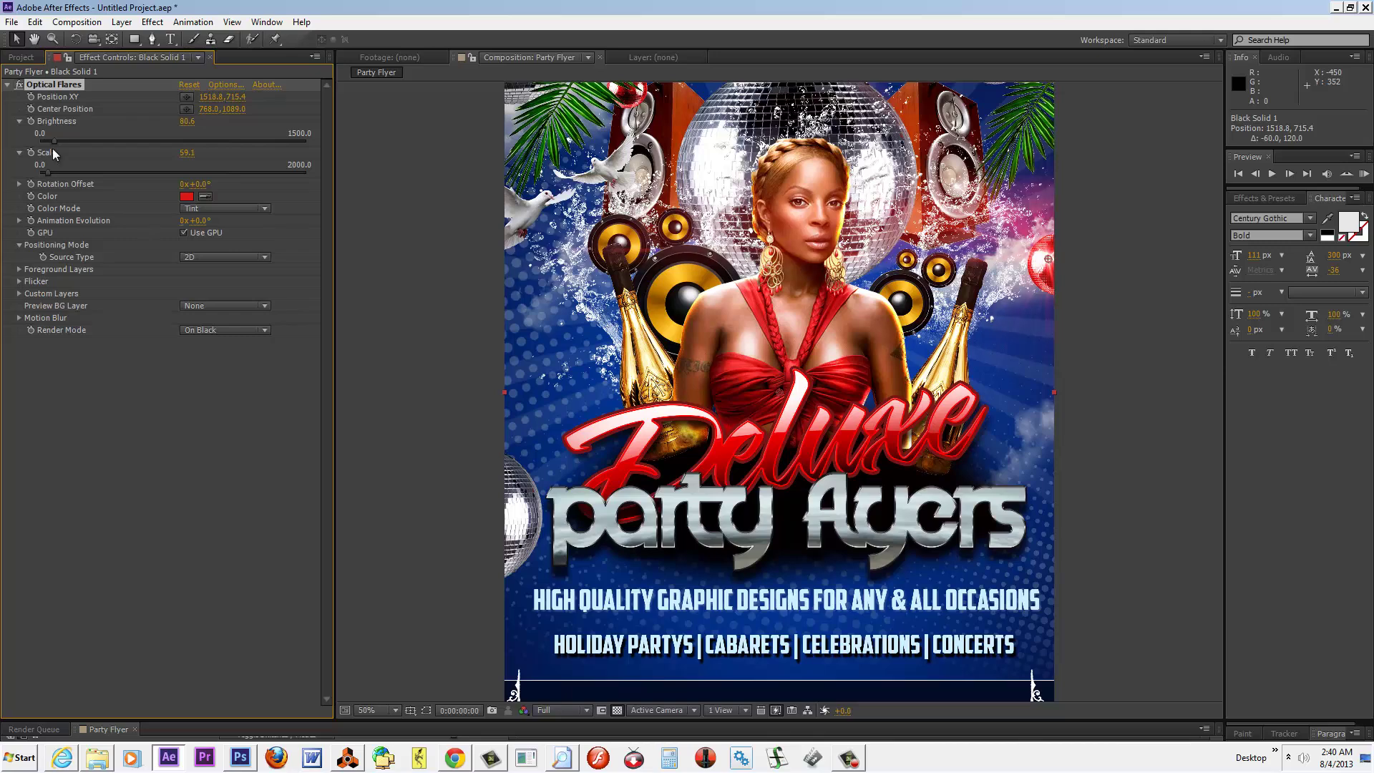
pyautogui.moveTo(53, 140); pyautogui.dragTo(61, 142)
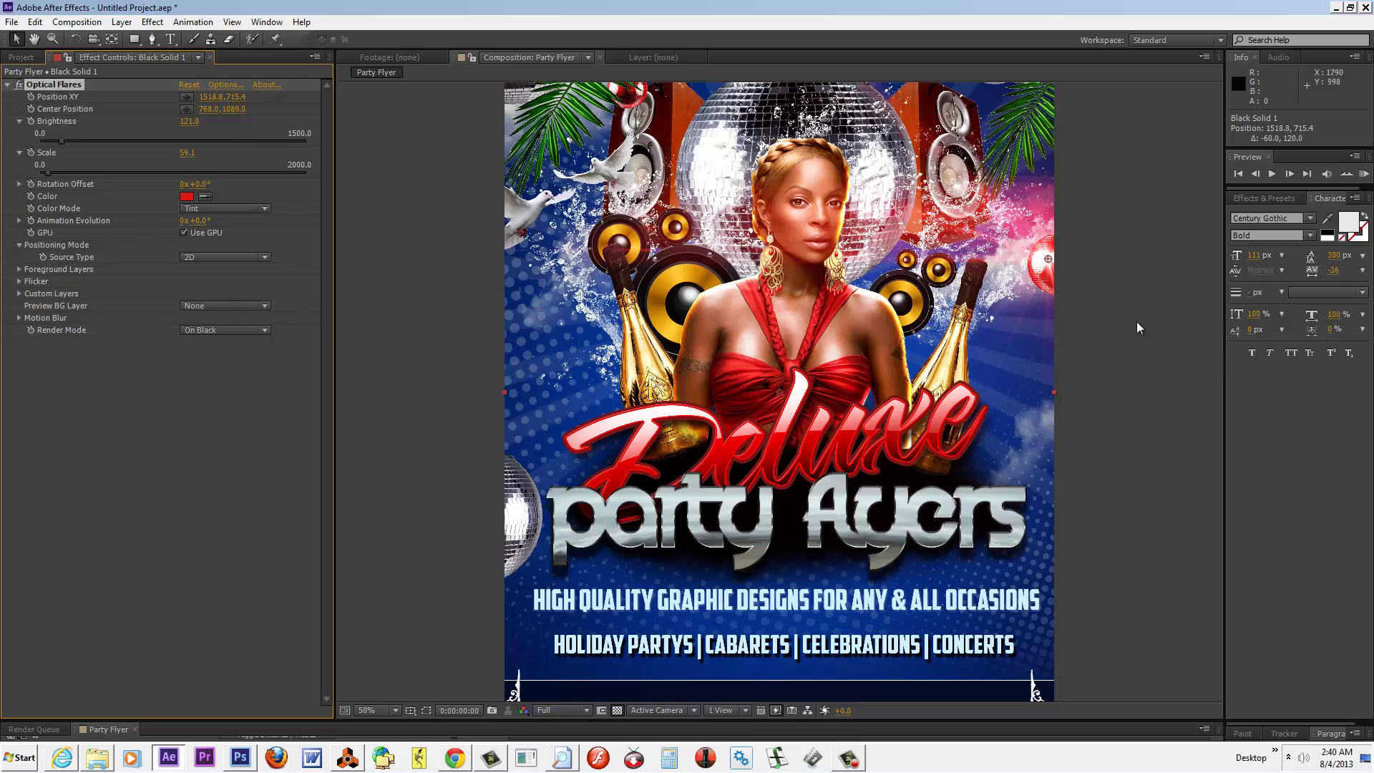
# Move the flare onto the letter D of the Deluxe title, at about 355, 1255
pyautogui.moveTo(1046, 255); pyautogui.dragTo(1055, 257)
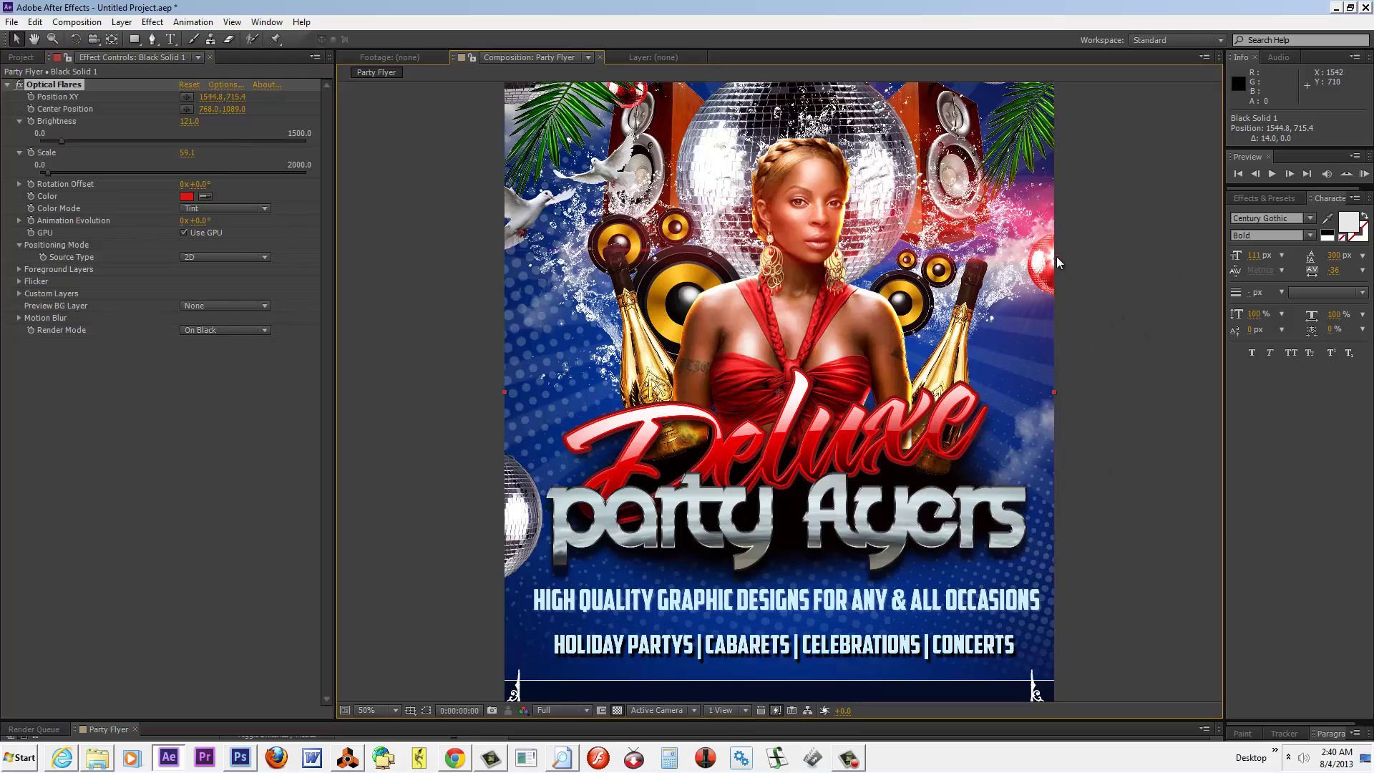
pyautogui.moveTo(1057, 261); pyautogui.dragTo(632, 455)
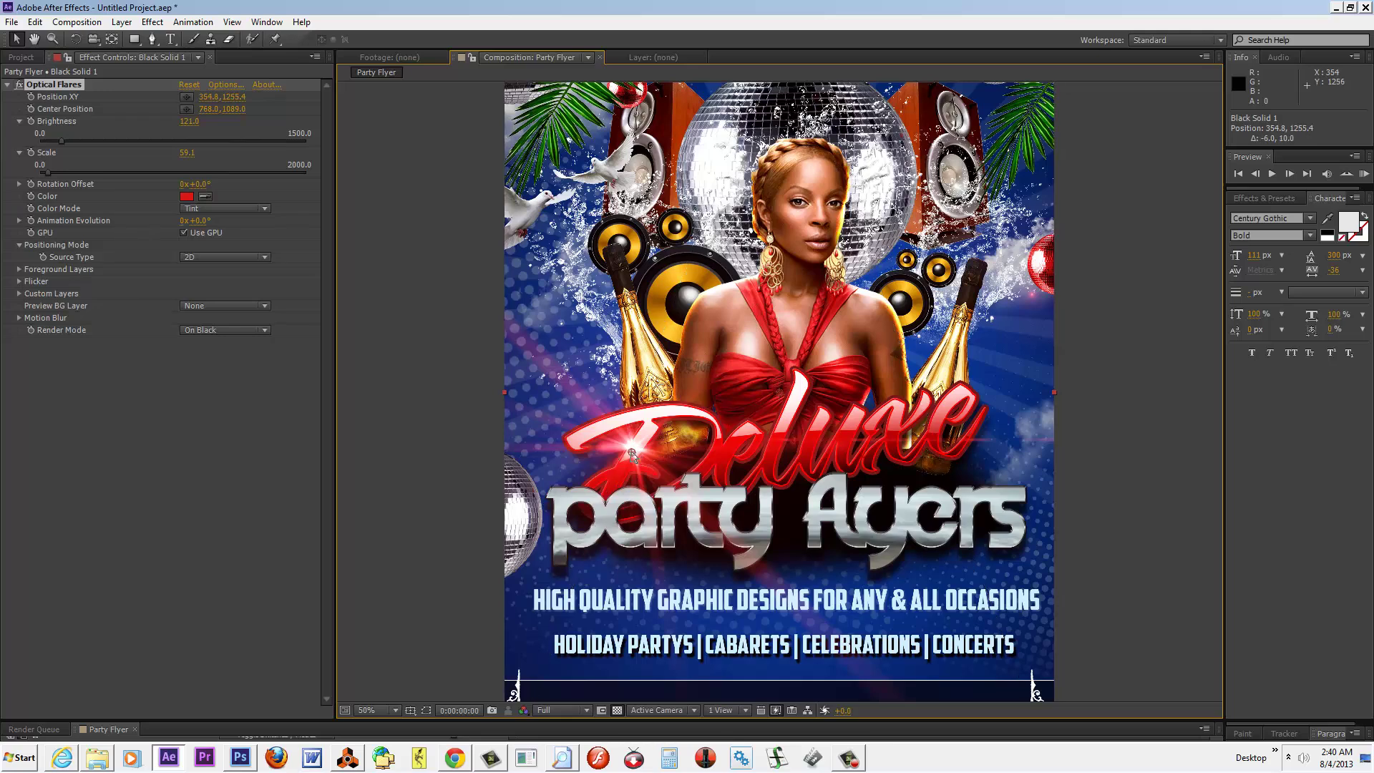
pyautogui.click(1114, 415)
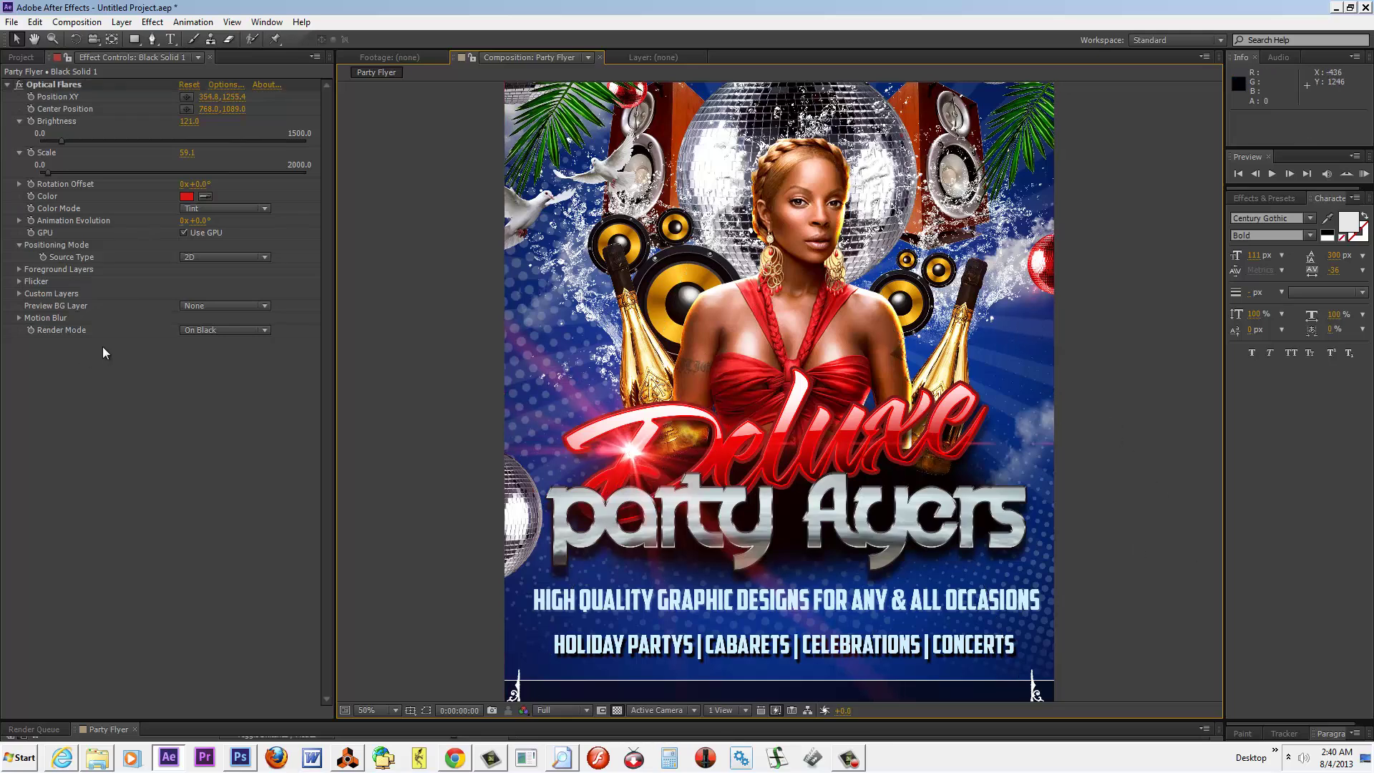
# Duplicate the Black Solid 1 layer and select the Optical Flares effect on the copy
pyautogui.moveTo(238, 721); pyautogui.dragTo(234, 473)
pyautogui.click(149, 534)
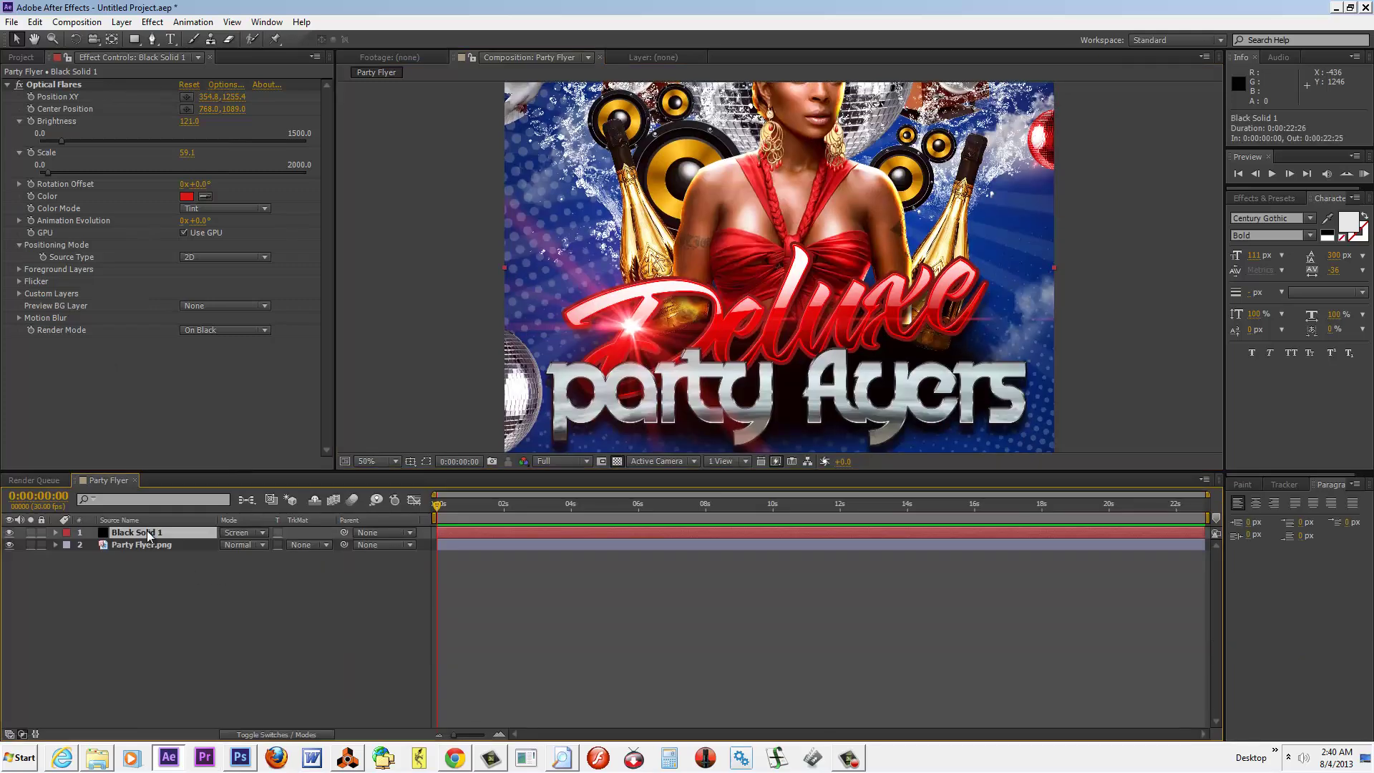
pyautogui.hotkey('ctrl', 'd')
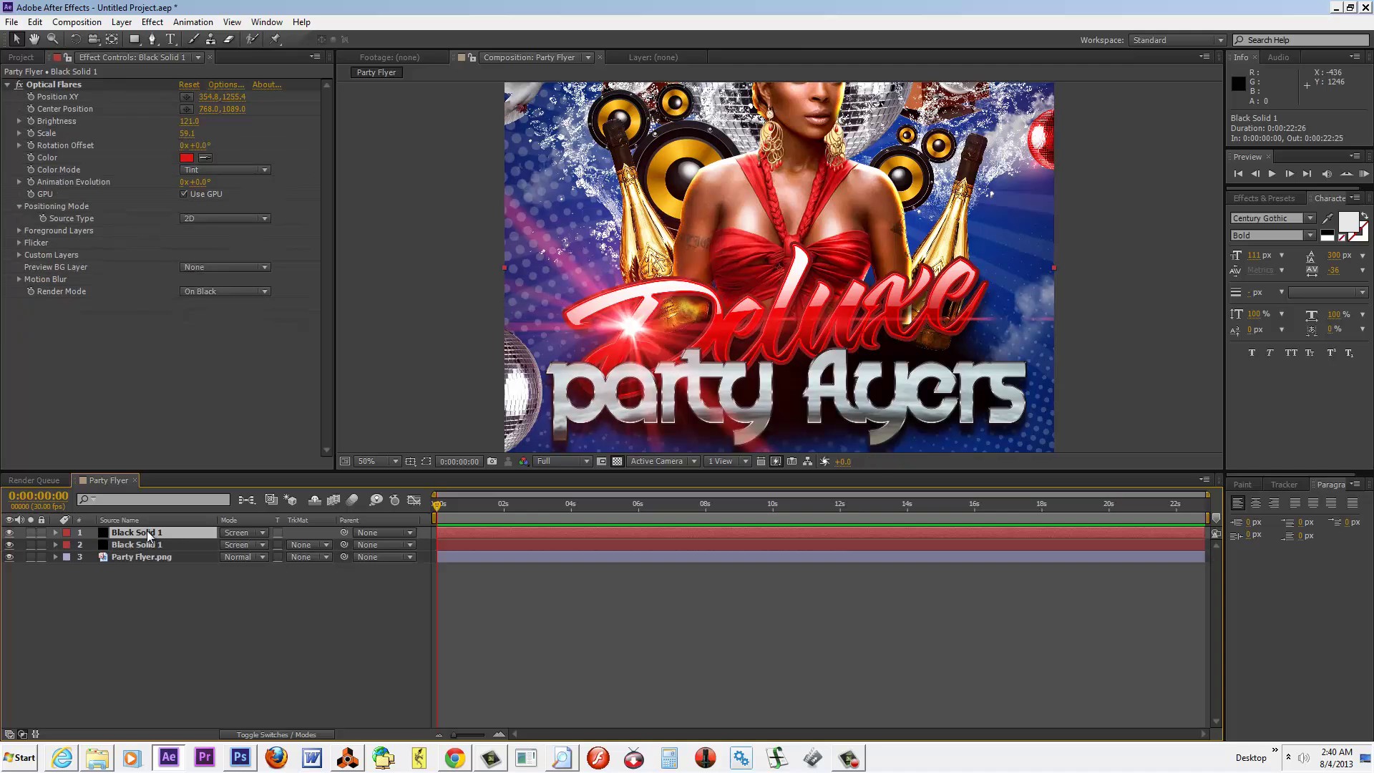
pyautogui.moveTo(455, 476); pyautogui.dragTo(455, 636)
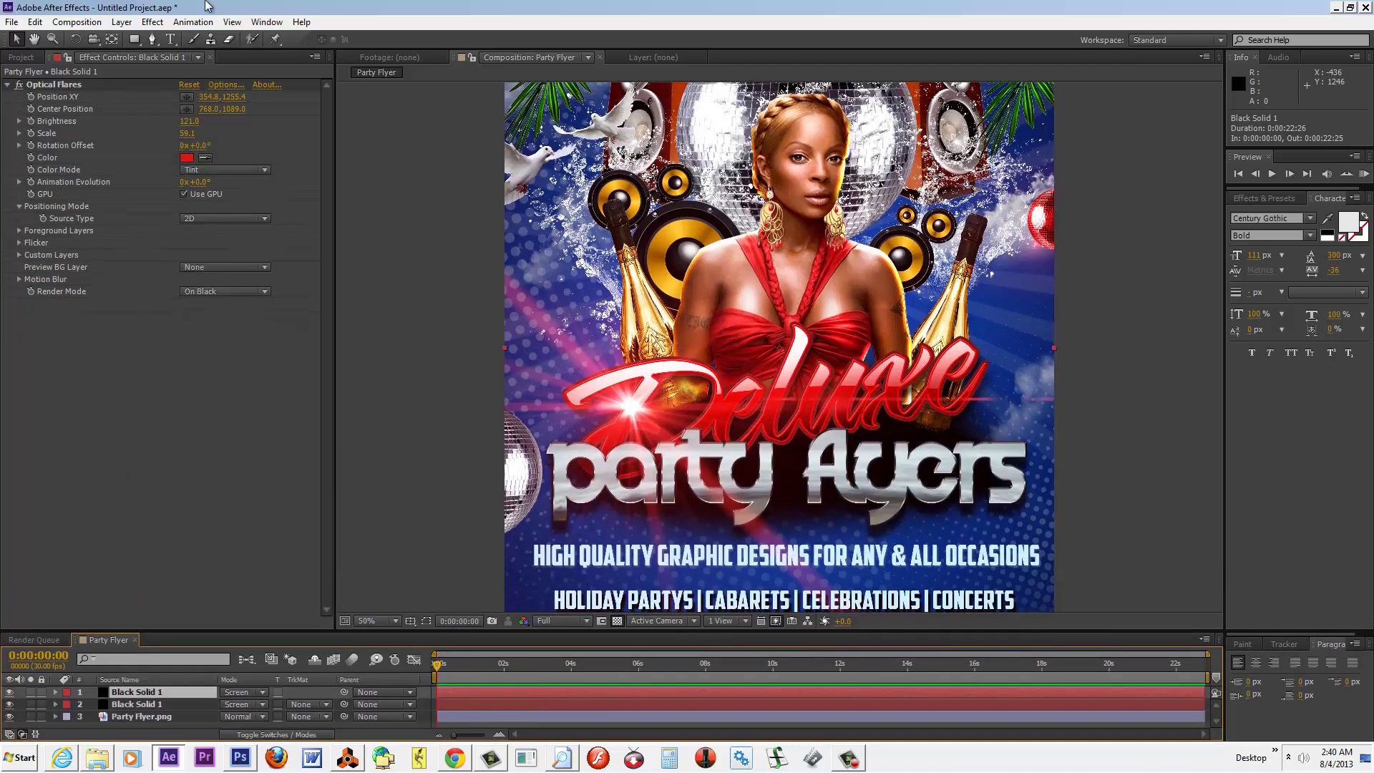
pyautogui.click(64, 85)
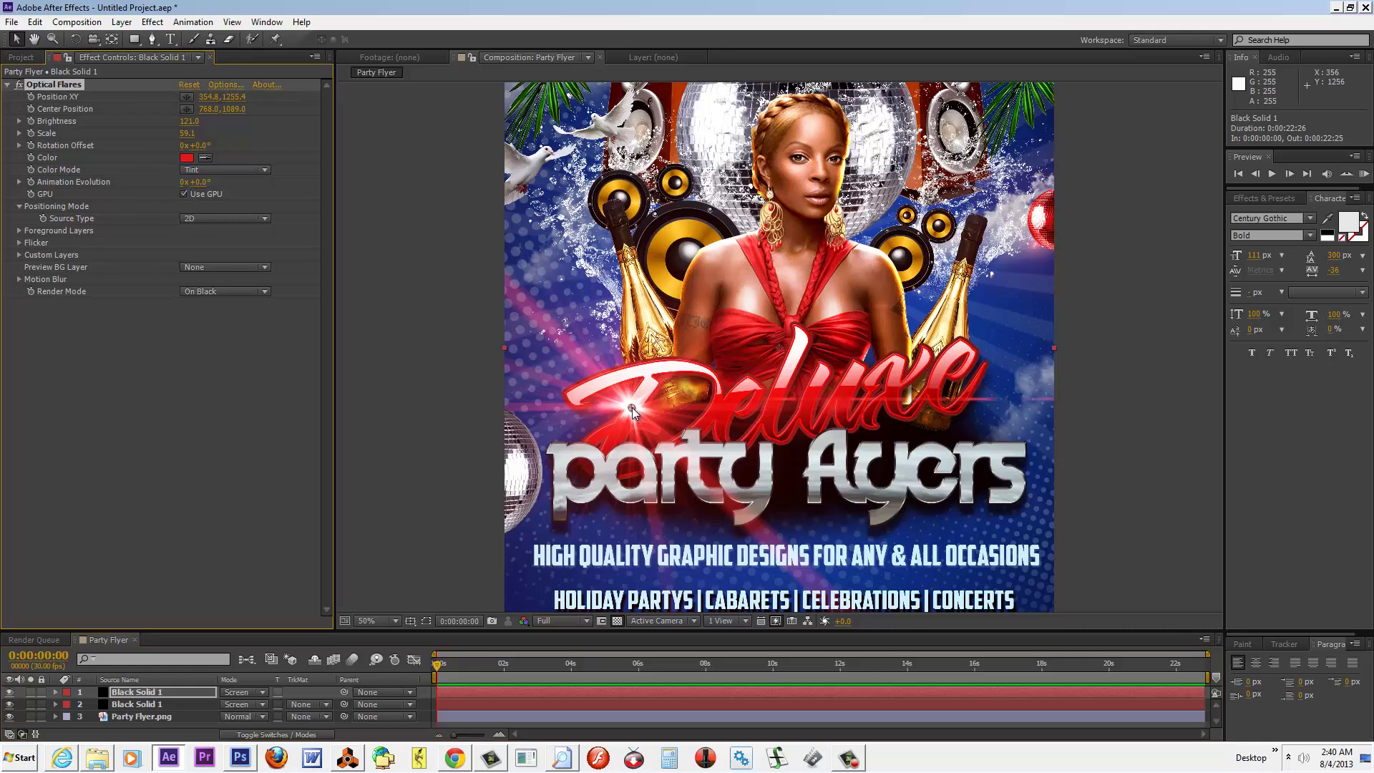
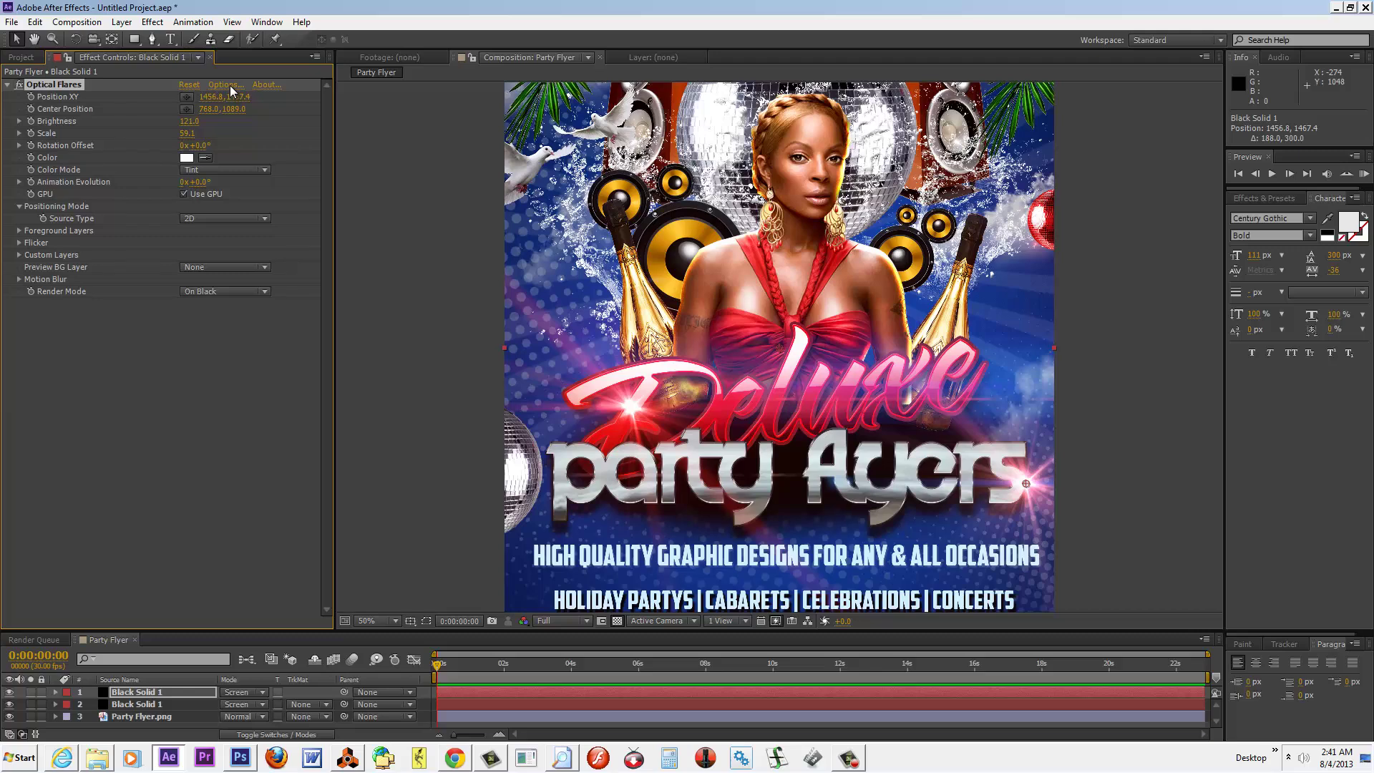
# Tint the duplicated flare purple (7F11A3) and move it under the last letter of Party Flyers, at about 1361, 1525
pyautogui.click(230, 84)
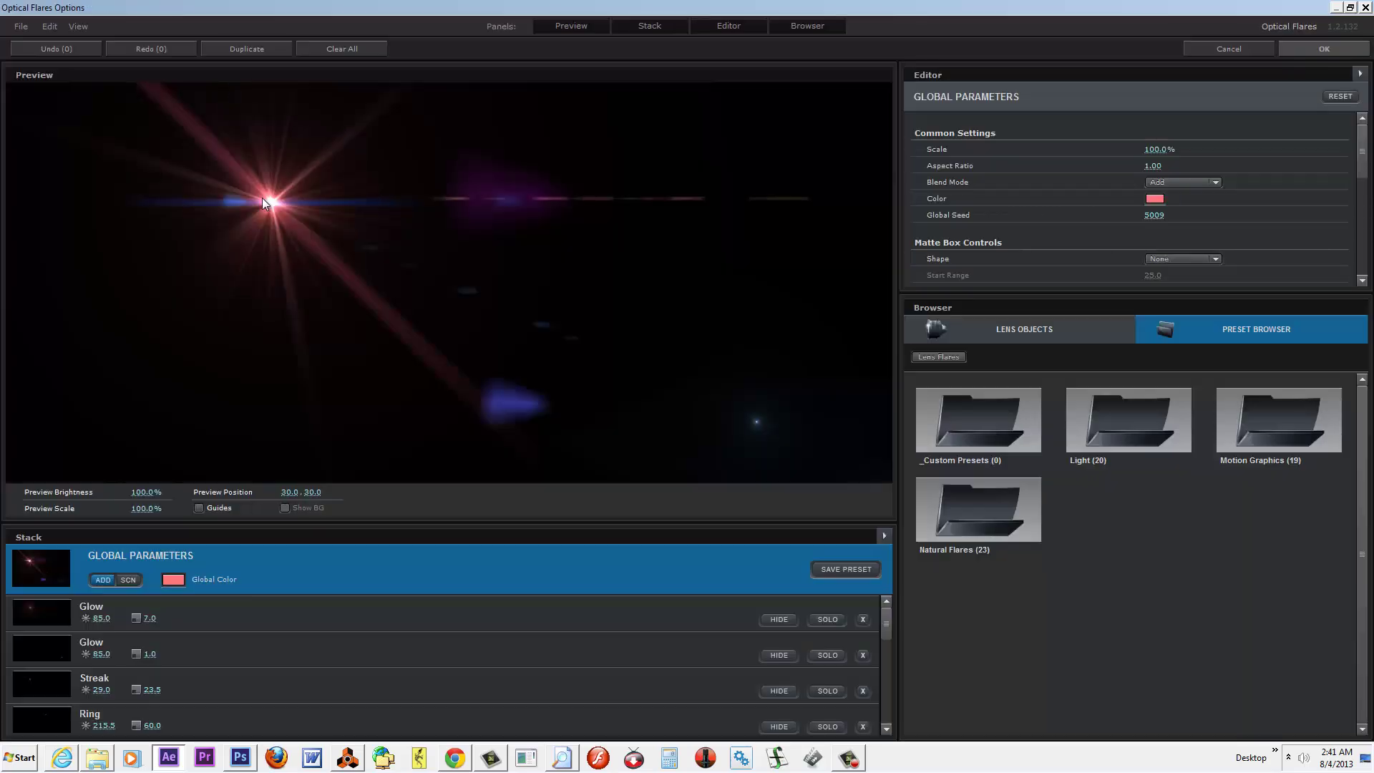
pyautogui.click(169, 582)
pyautogui.click(173, 578)
pyautogui.click(267, 664)
pyautogui.click(175, 581)
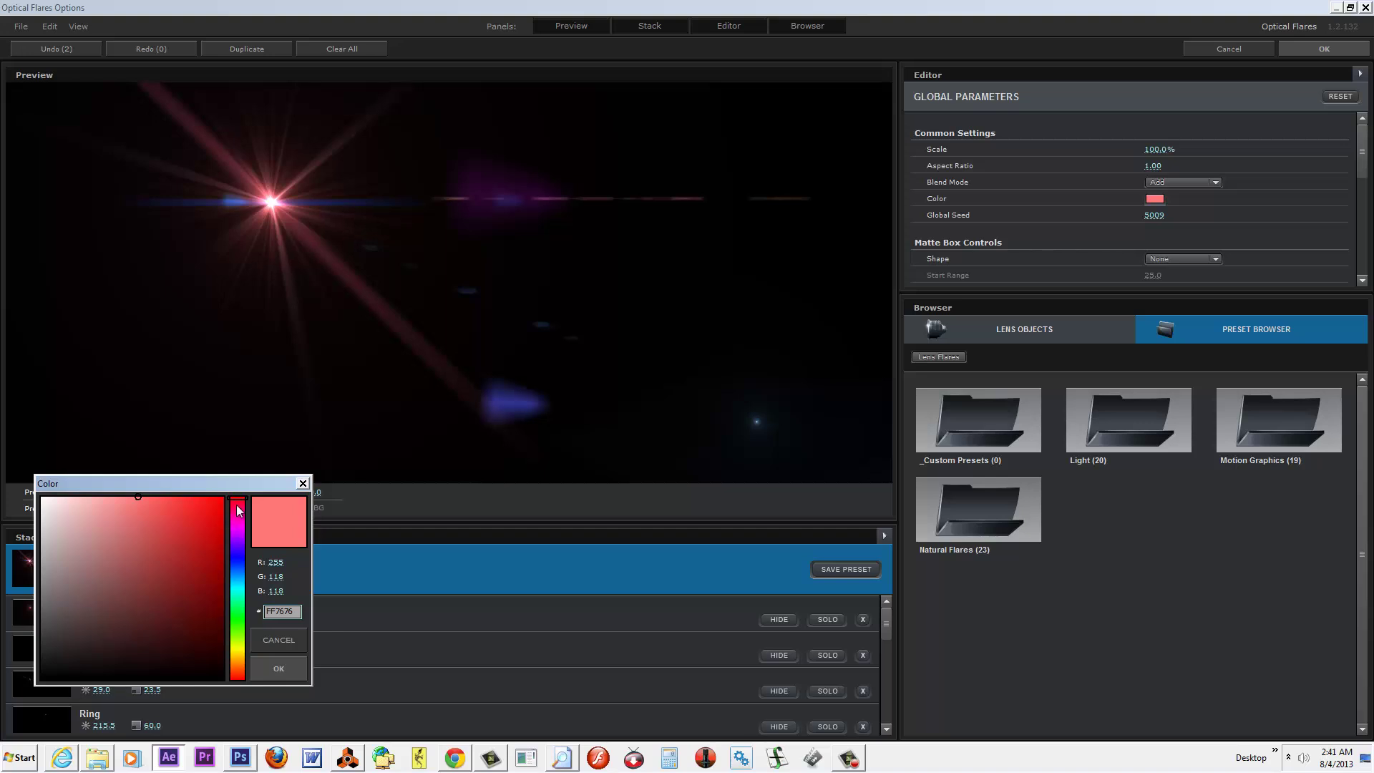
pyautogui.moveTo(237, 503)
pyautogui.mouseDown()
pyautogui.moveTo(240, 534)
pyautogui.moveTo(213, 500)
pyautogui.moveTo(218, 513)
pyautogui.mouseUp()
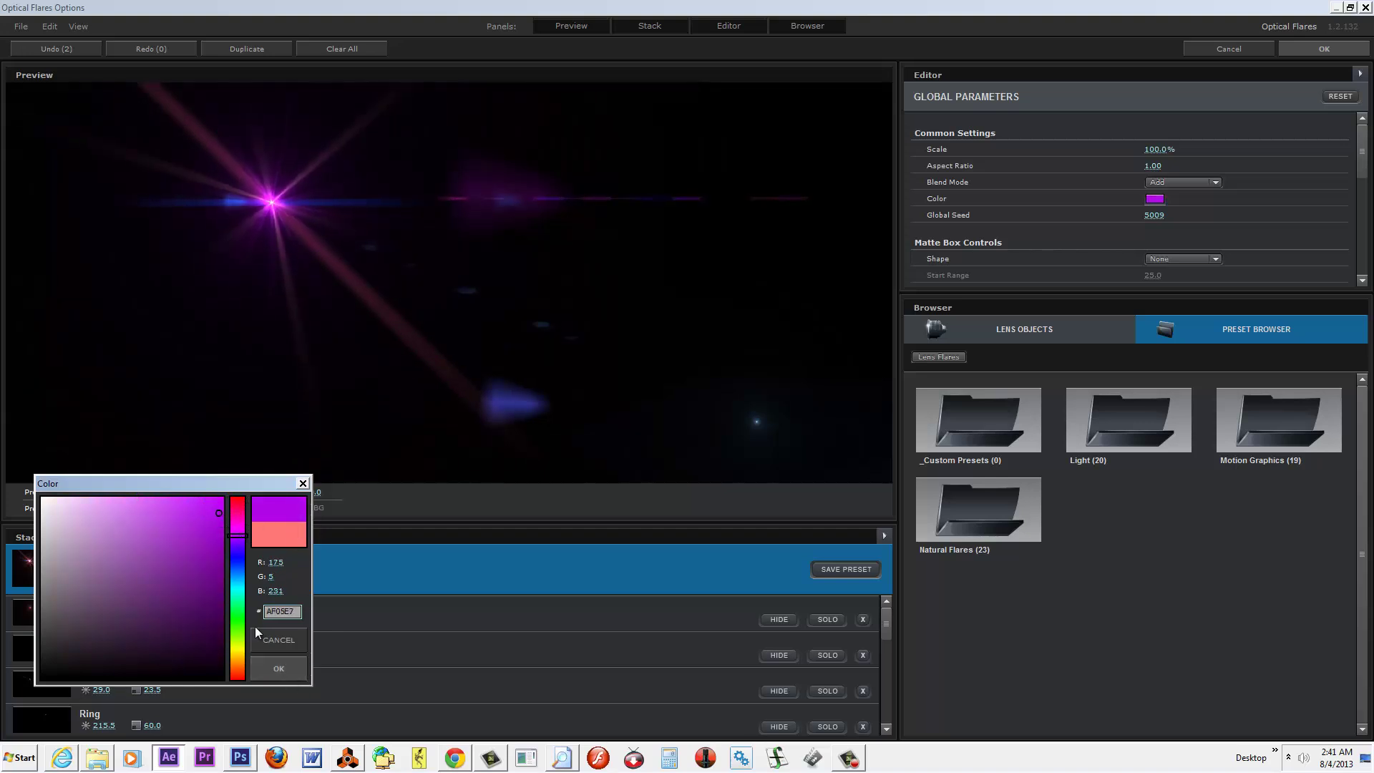
pyautogui.click(203, 556)
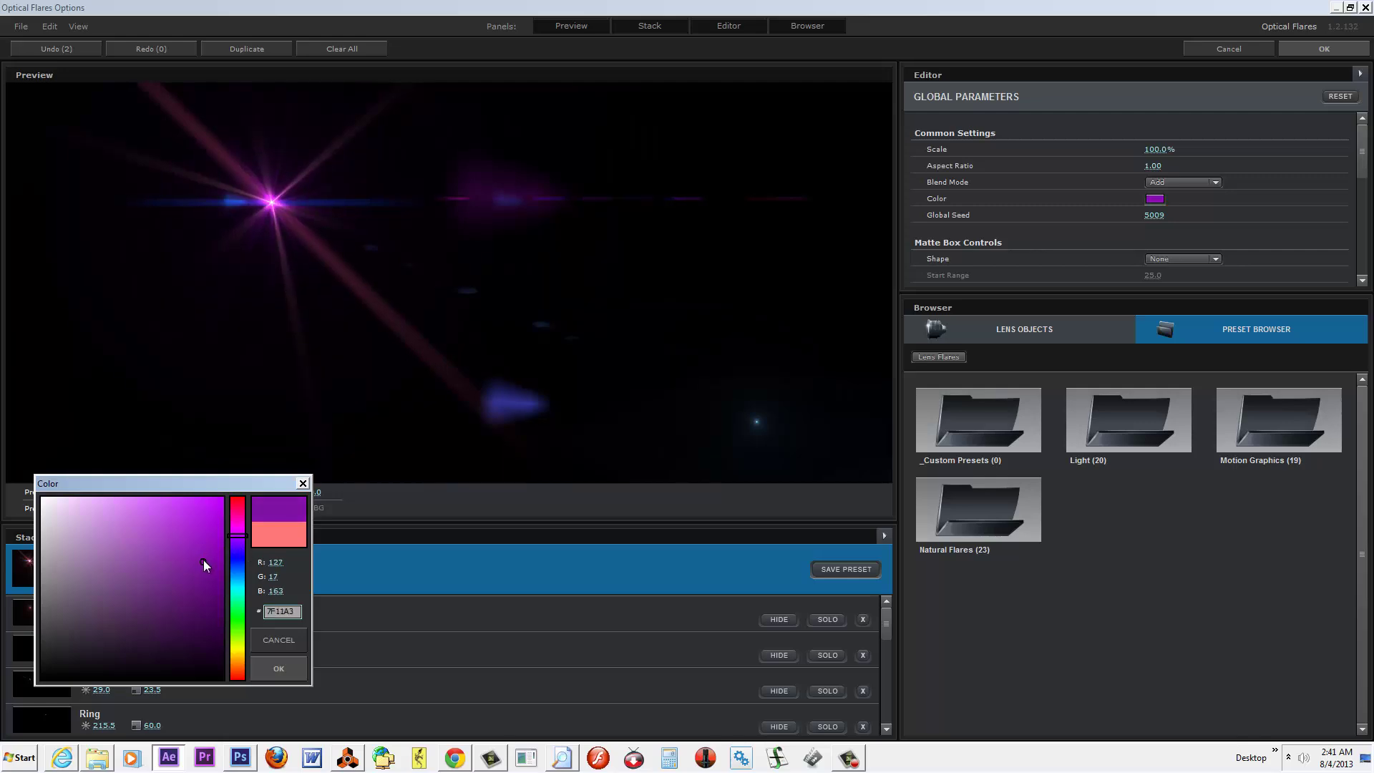
pyautogui.click(279, 667)
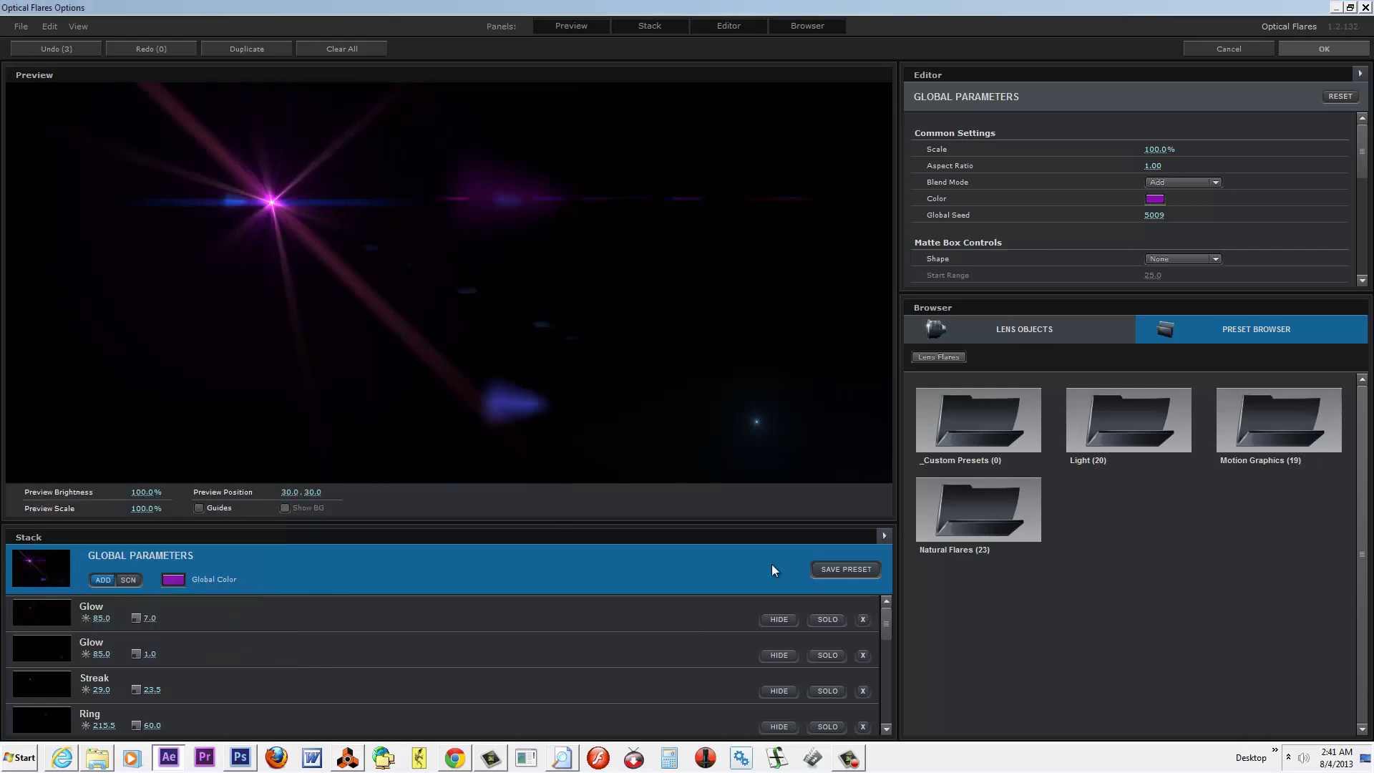
pyautogui.click(1313, 46)
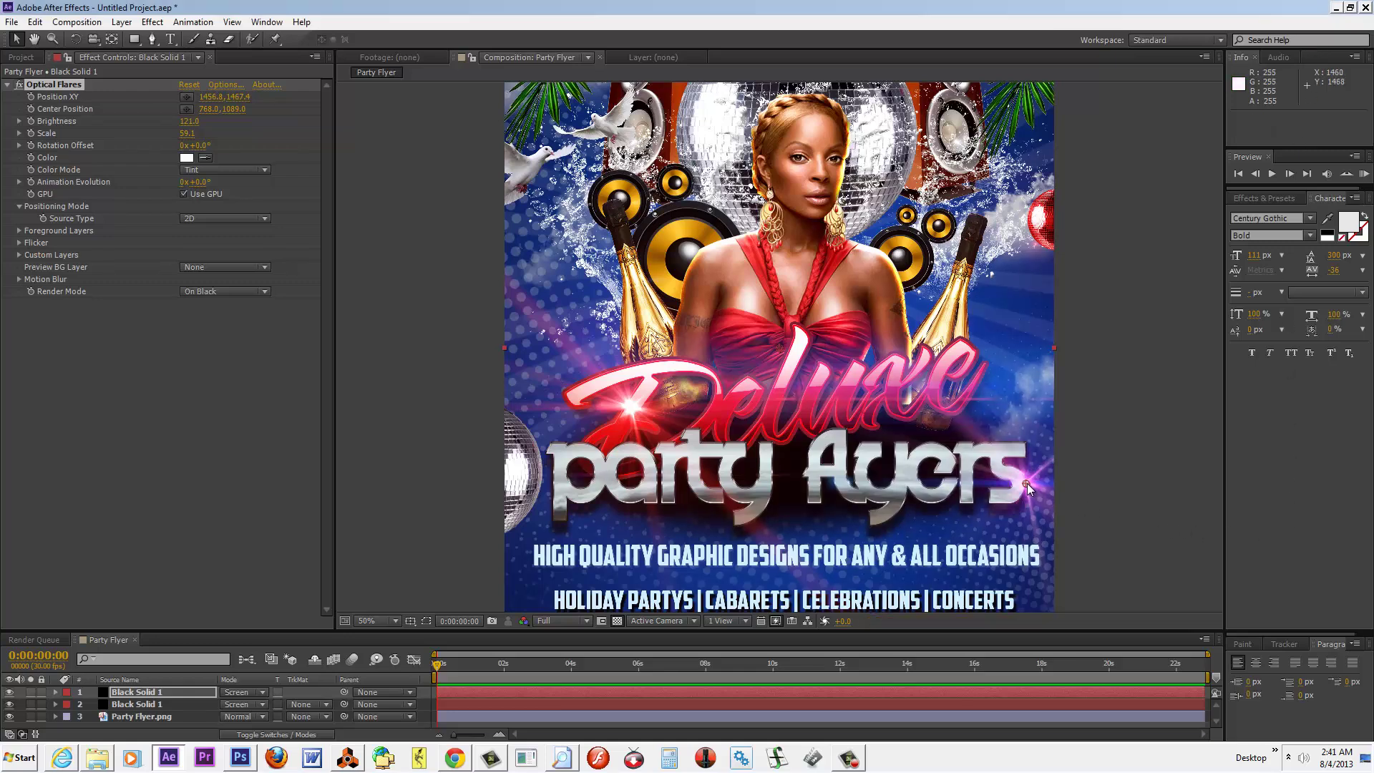
pyautogui.moveTo(1028, 483); pyautogui.dragTo(991, 504)
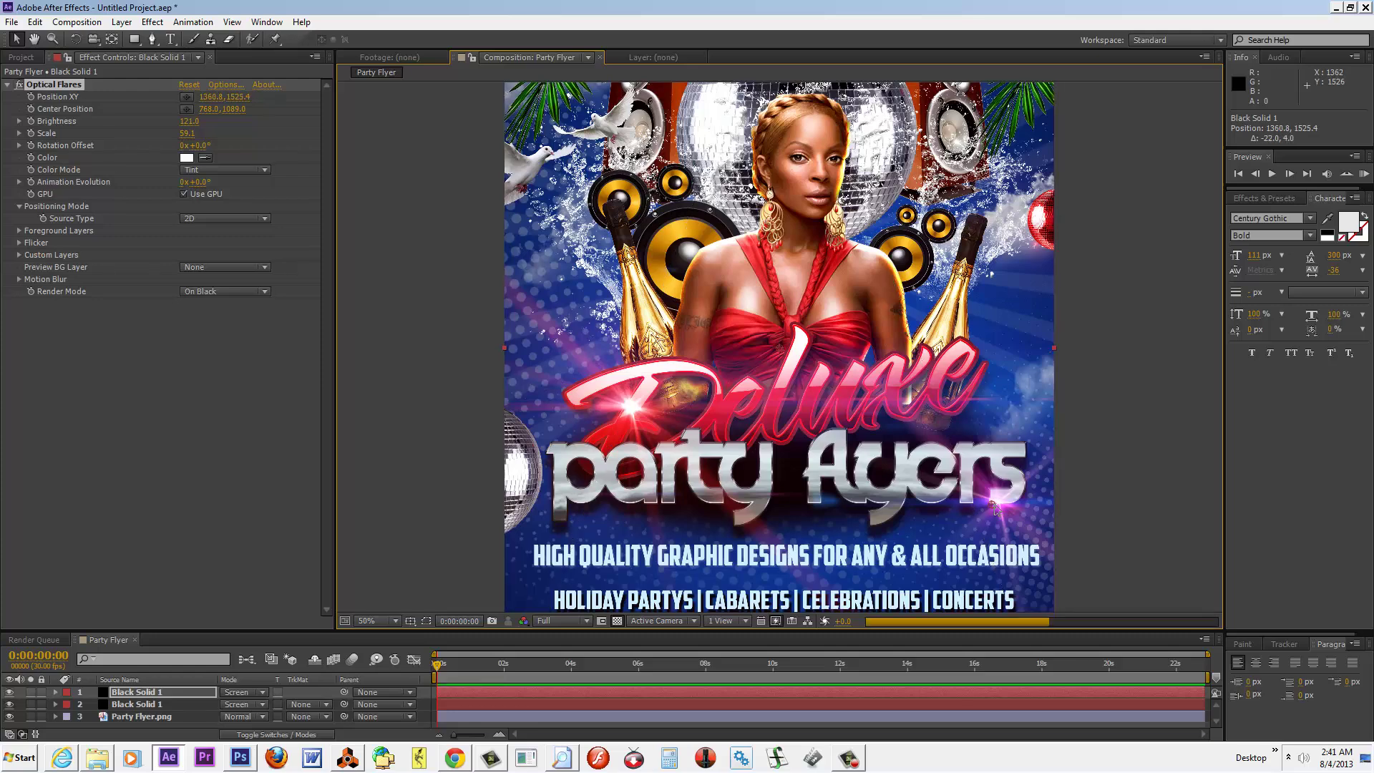
pyautogui.click(1112, 484)
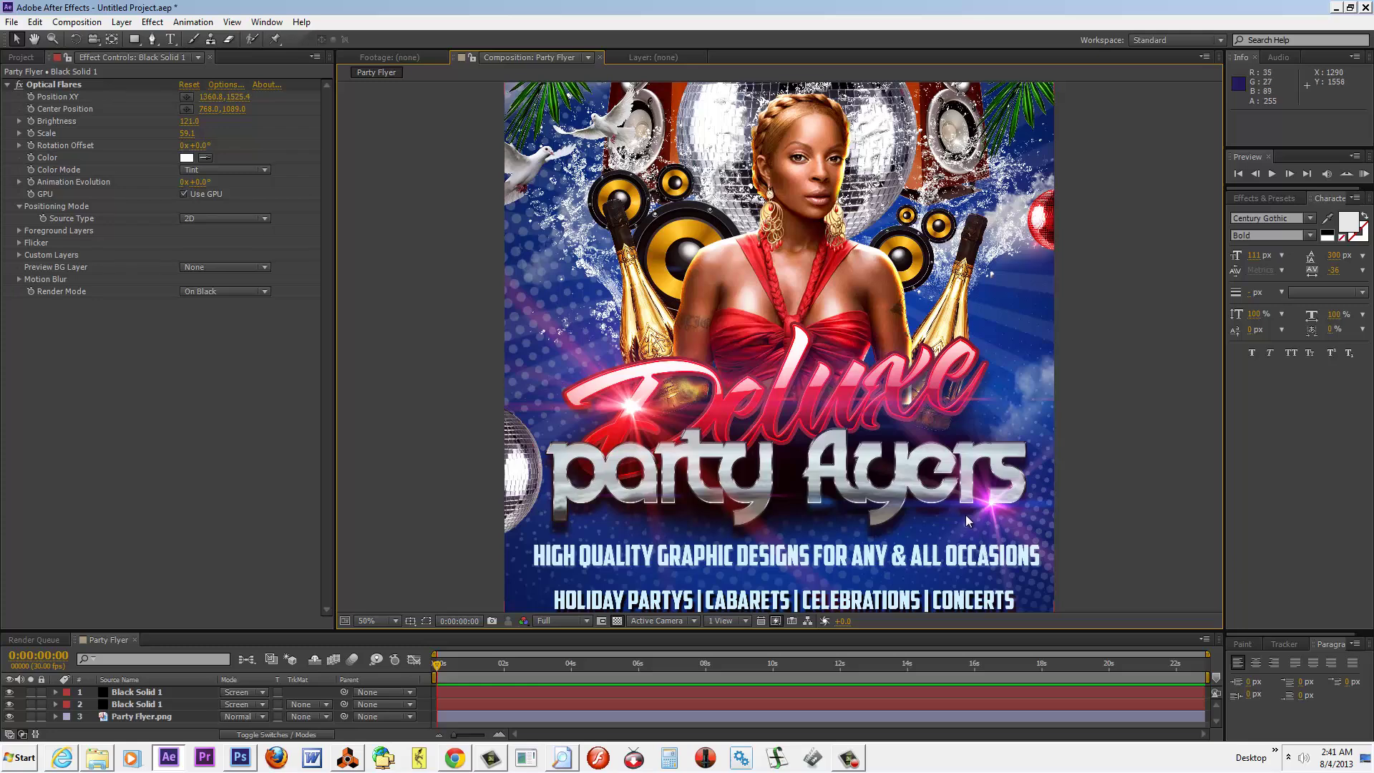
# Add the Streak, Anamorphic Stripes, Horizontal Stretch Iris and Random Stripes lens objects to the purple flare
pyautogui.click(228, 84)
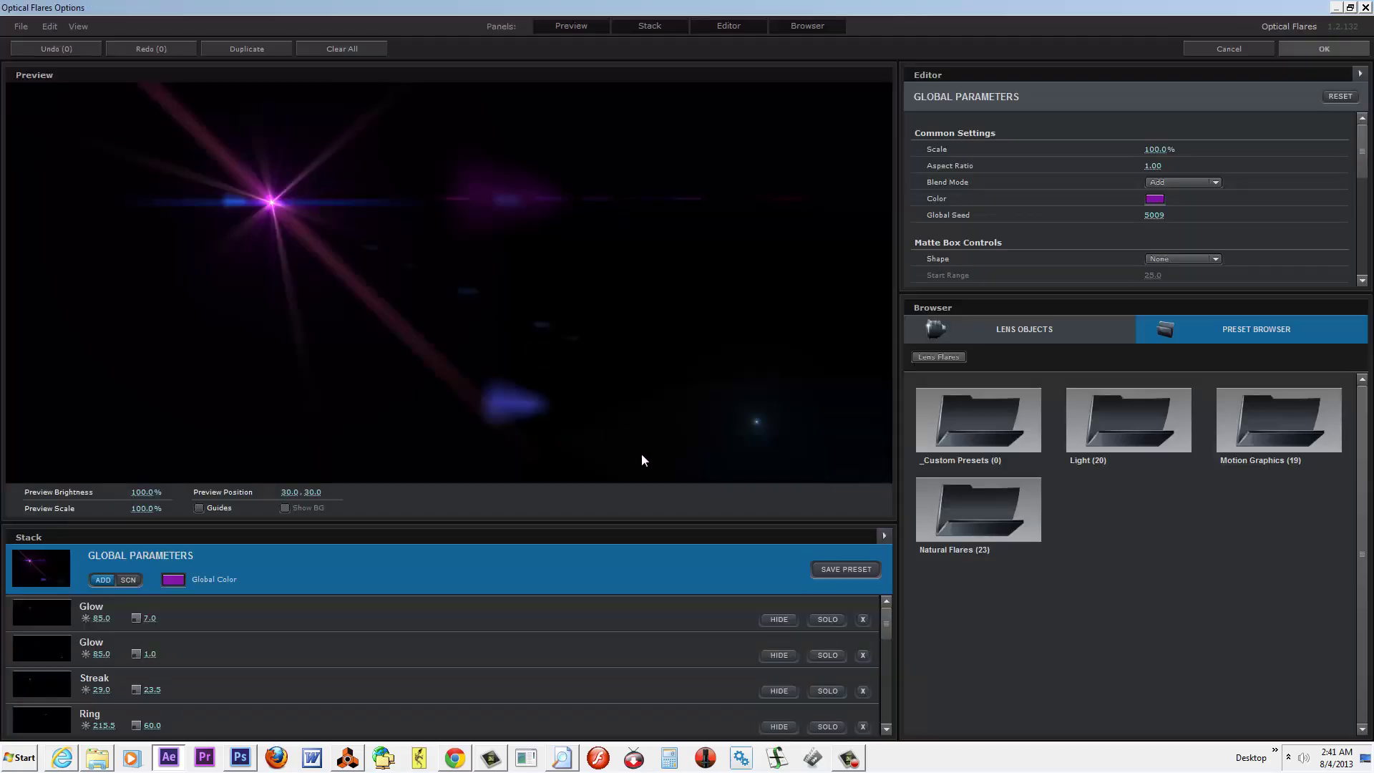
pyautogui.doubleClick(952, 439)
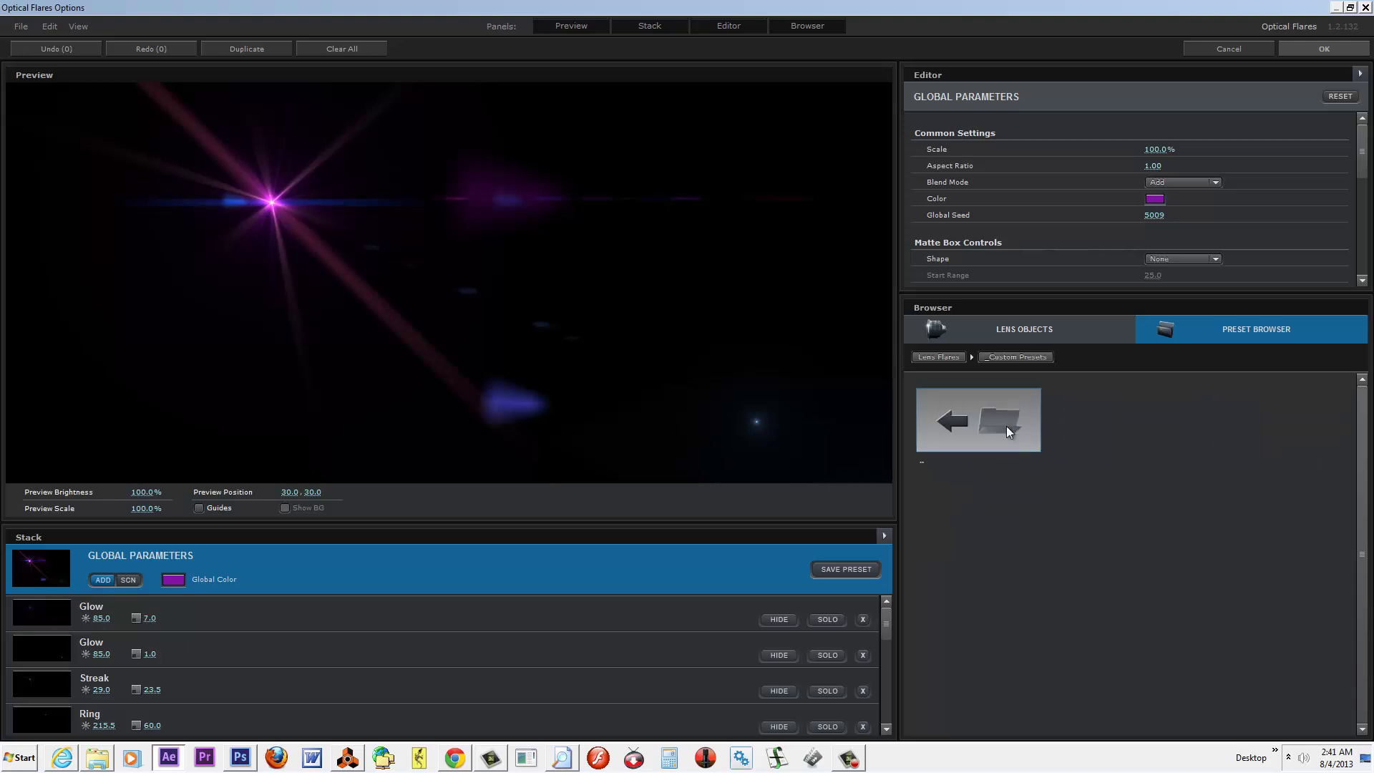
pyautogui.click(989, 328)
pyautogui.click(993, 510)
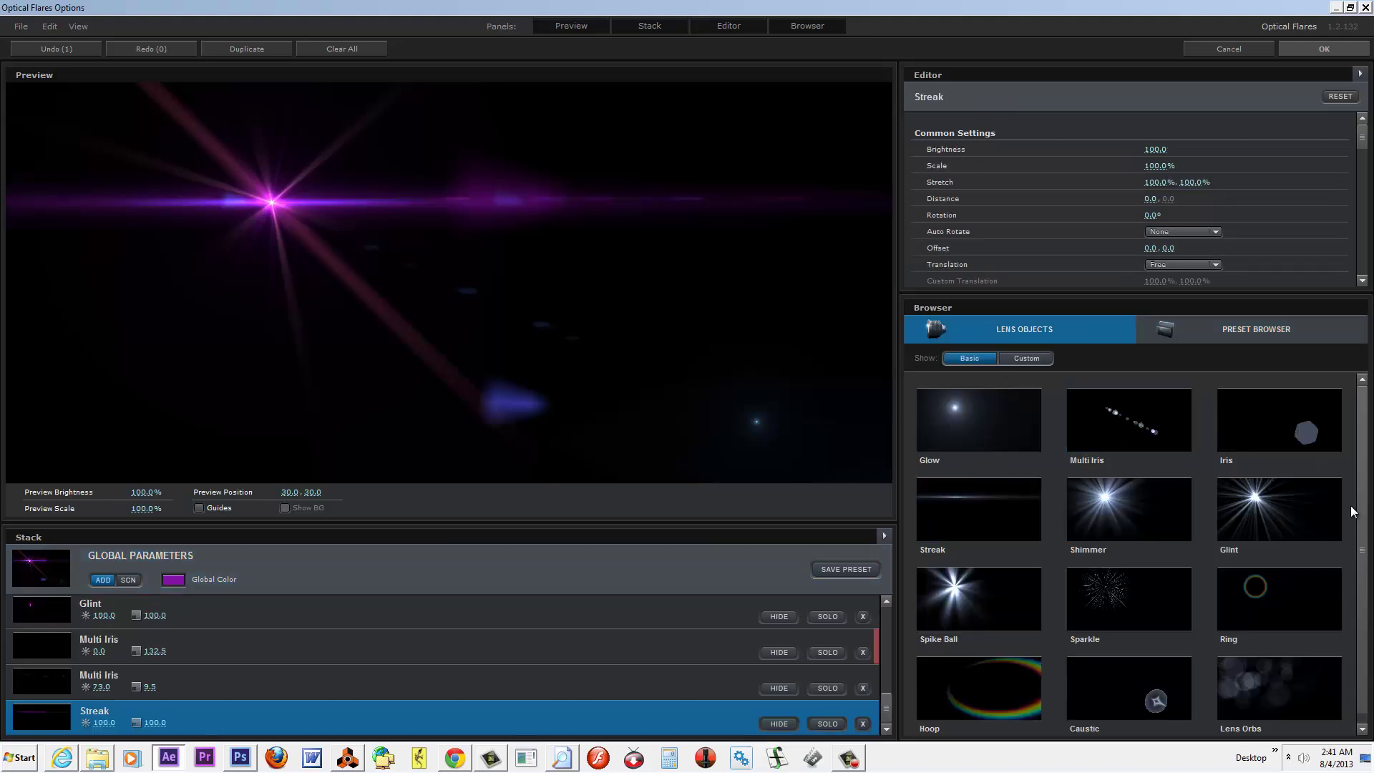
pyautogui.scroll(-1, 1365, 413)
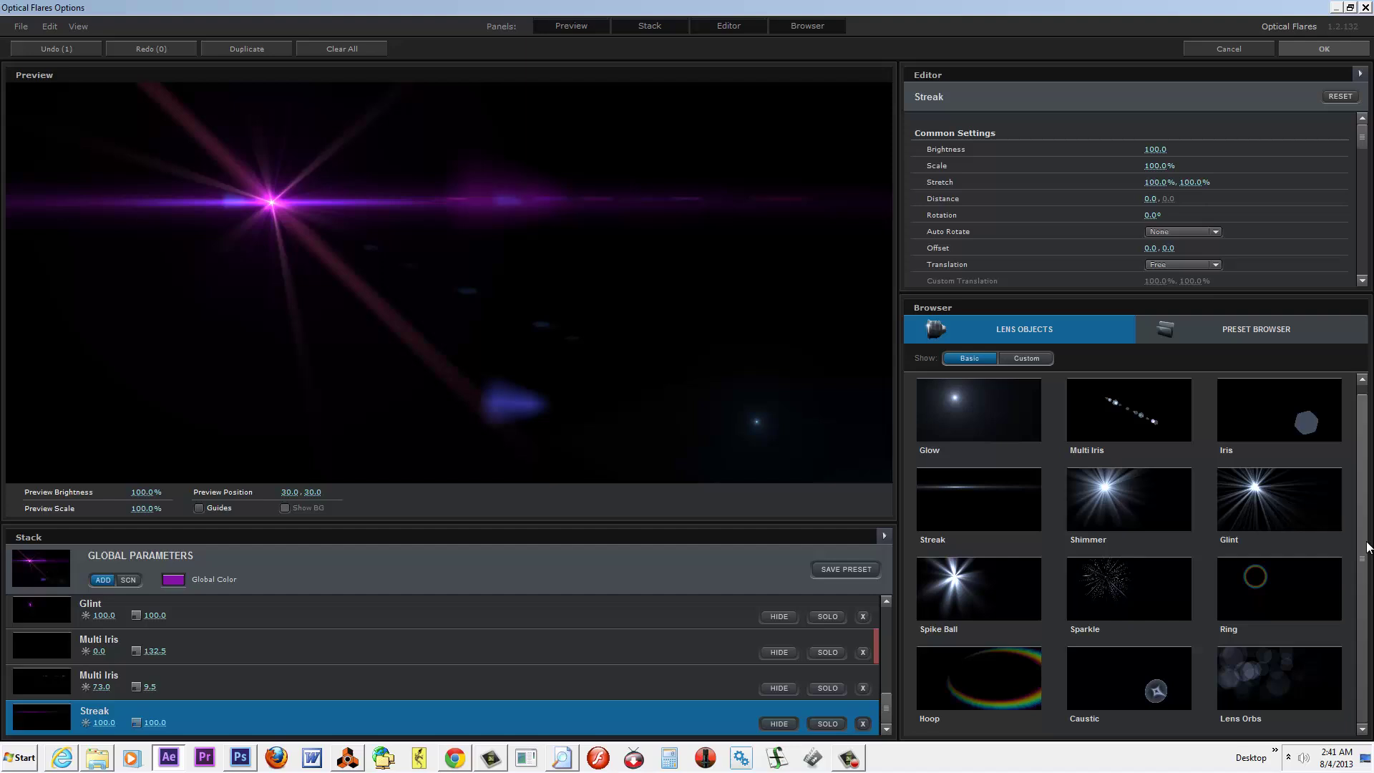
pyautogui.click(1023, 358)
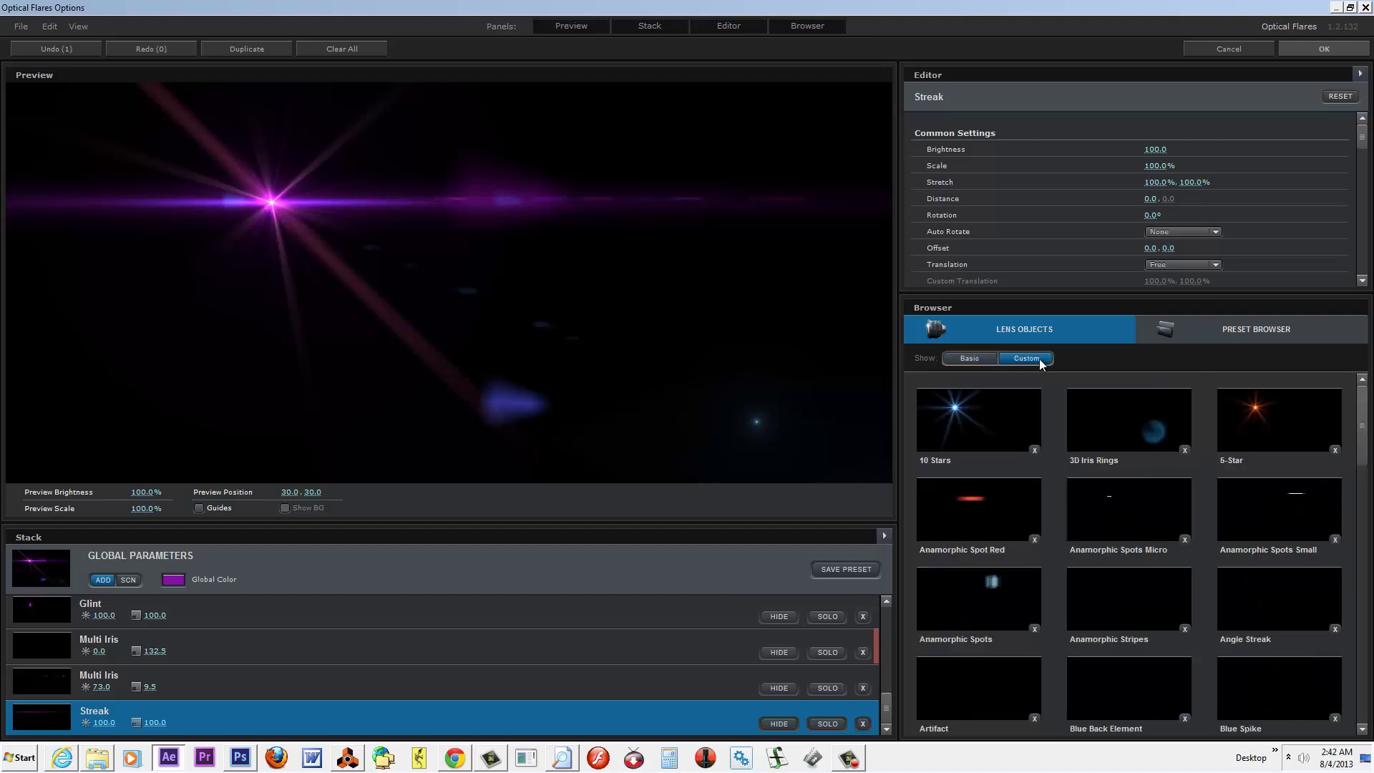
pyautogui.click(1162, 591)
pyautogui.moveTo(1363, 425); pyautogui.dragTo(1310, 599)
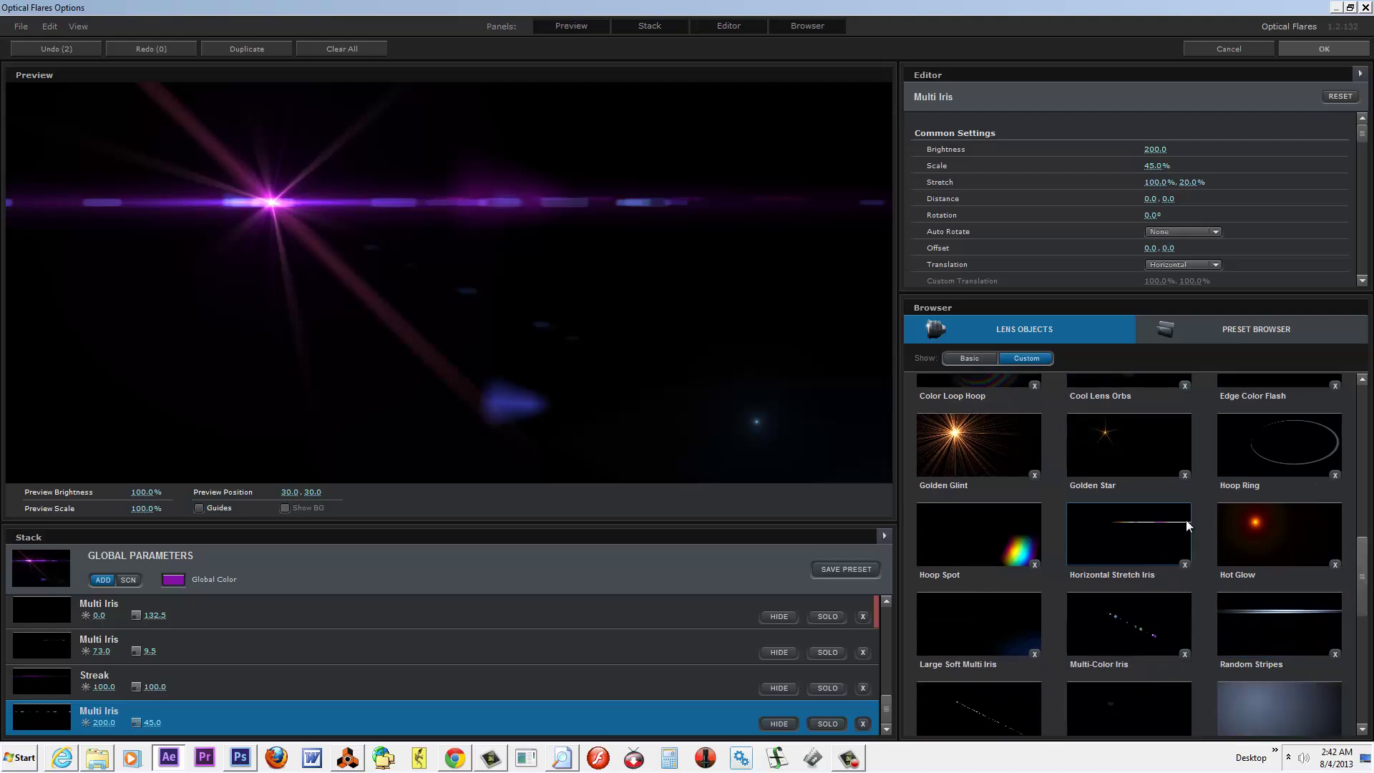
pyautogui.click(1262, 616)
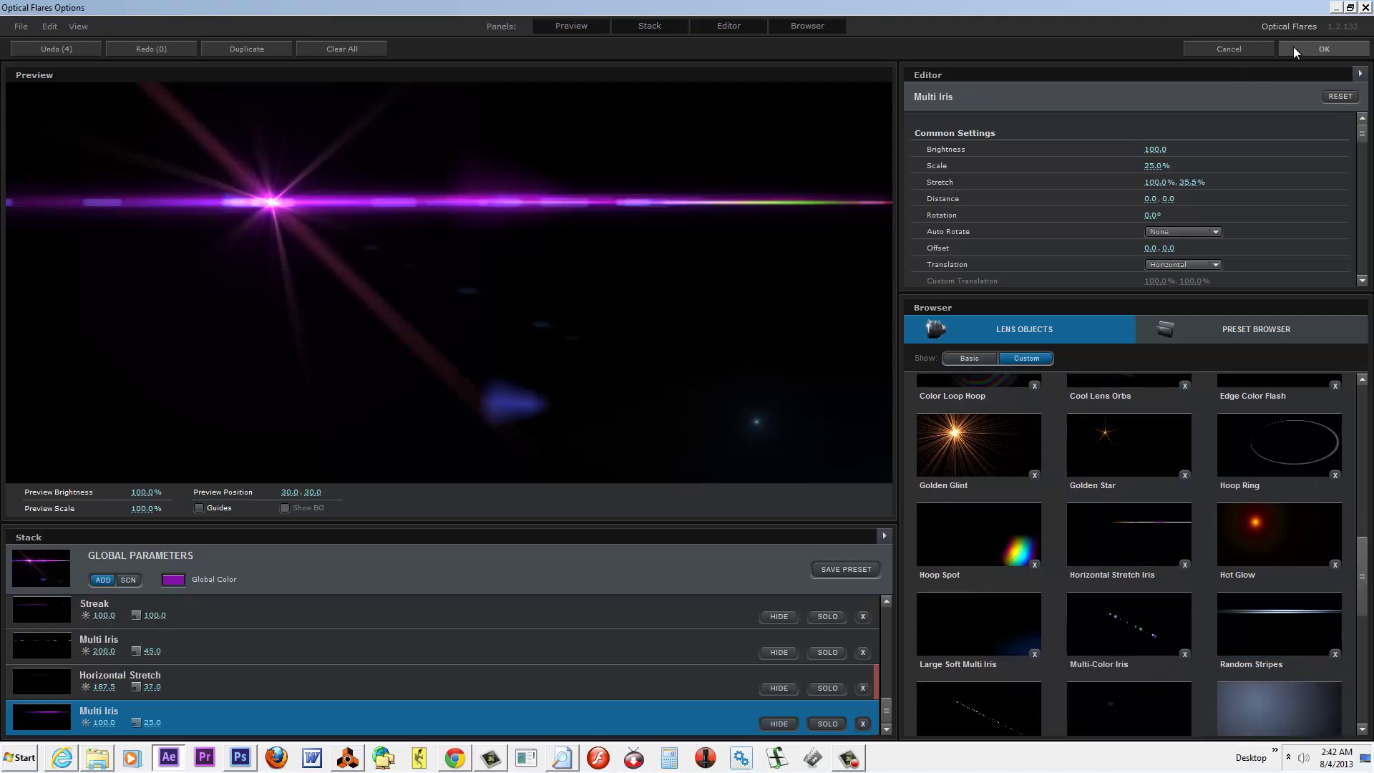
pyautogui.click(1334, 49)
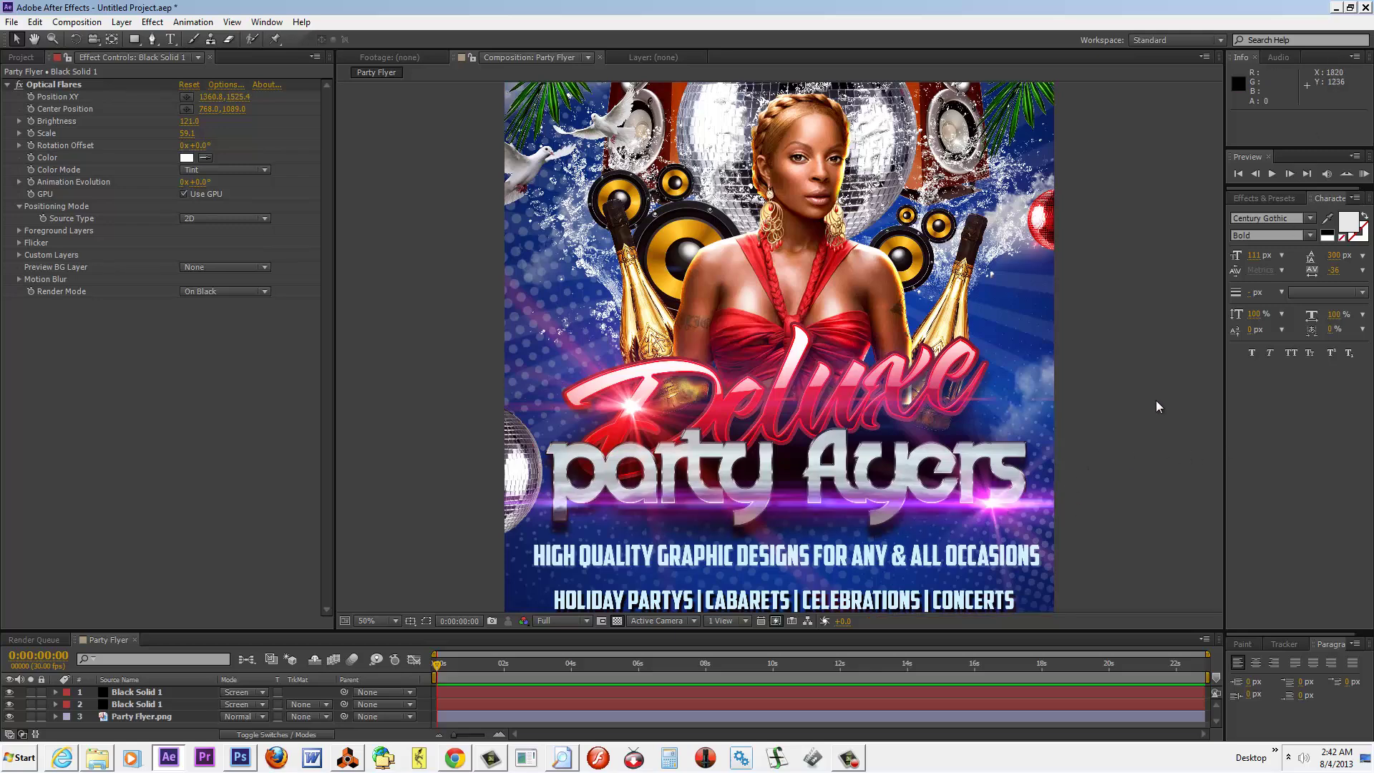
# Create a black solid layer at the composition's size on top of the layer stack
pyautogui.press(',')
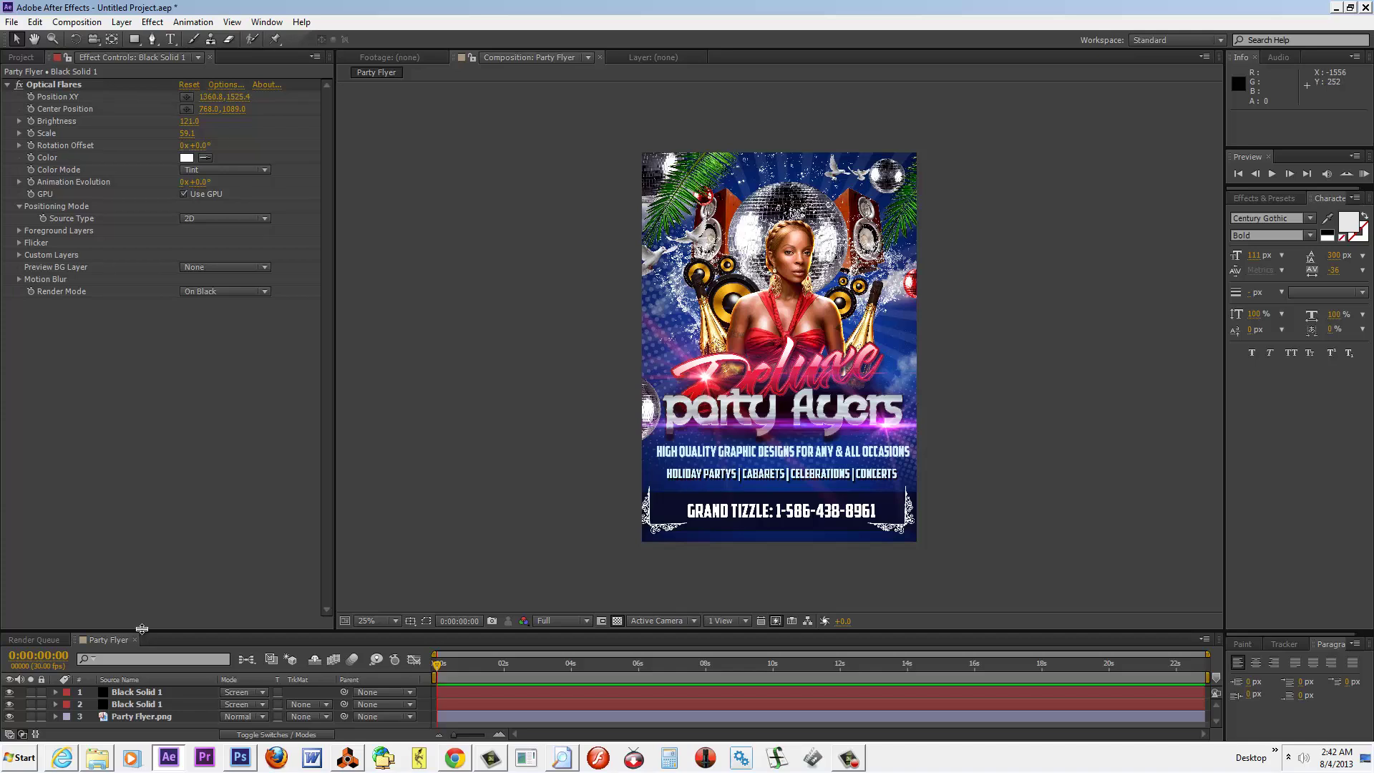
pyautogui.moveTo(141, 628); pyautogui.dragTo(141, 578)
pyautogui.rightClick(161, 693)
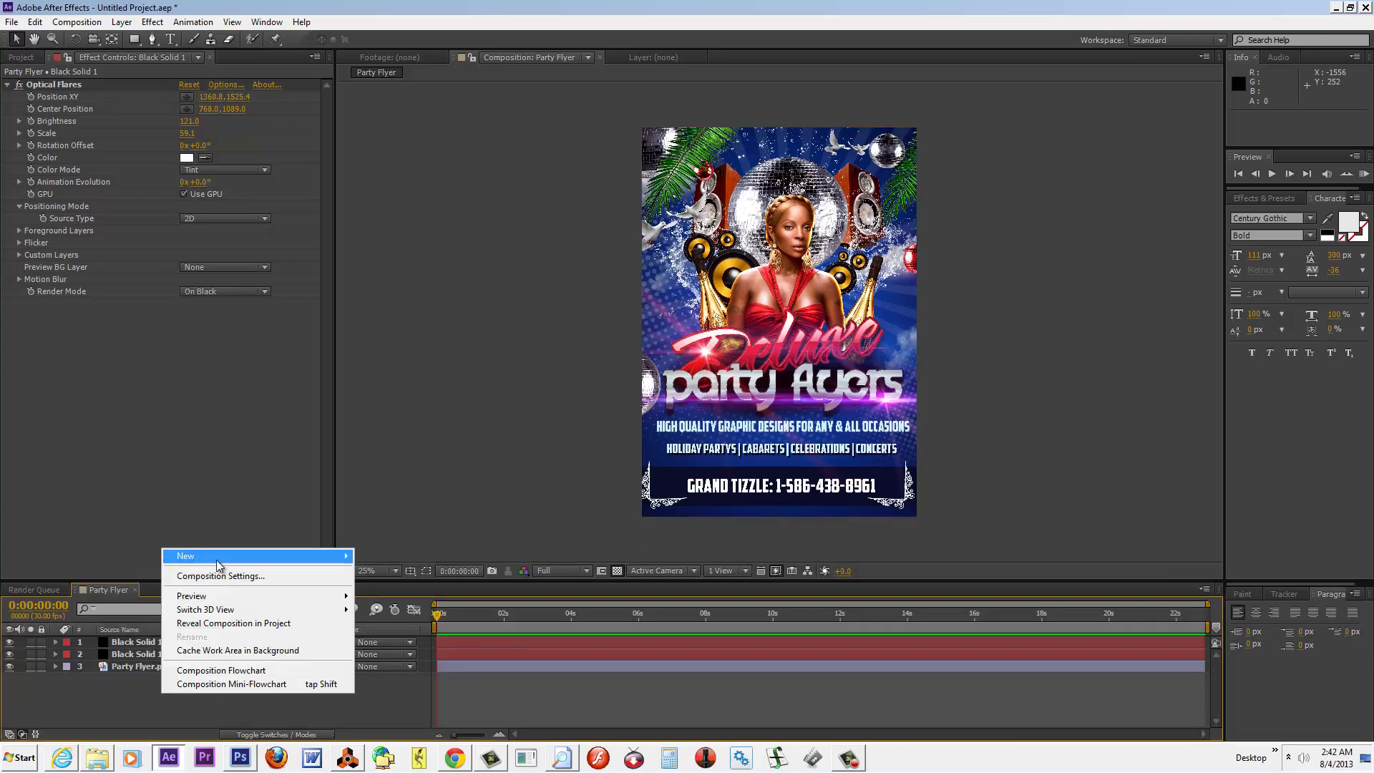
pyautogui.moveTo(219, 565)
pyautogui.click(392, 590)
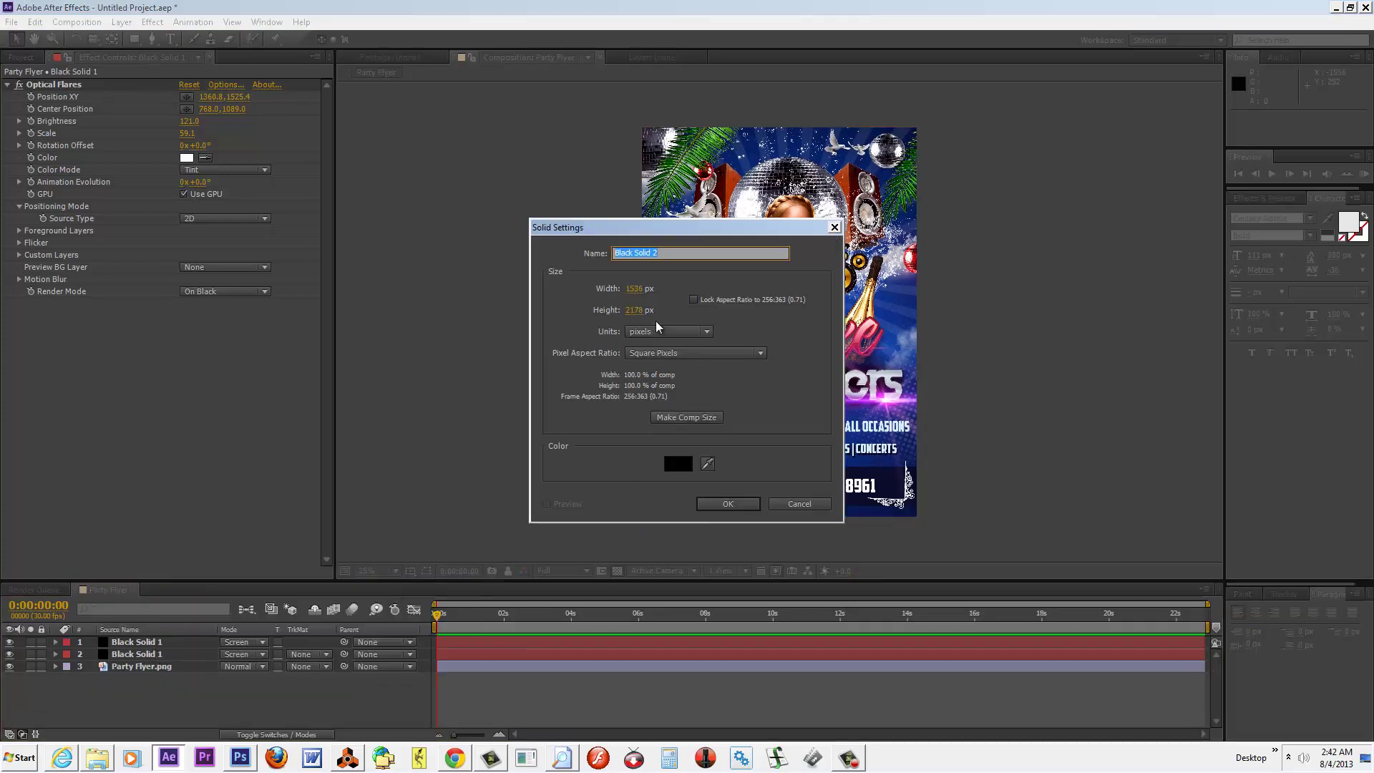
pyautogui.click(733, 503)
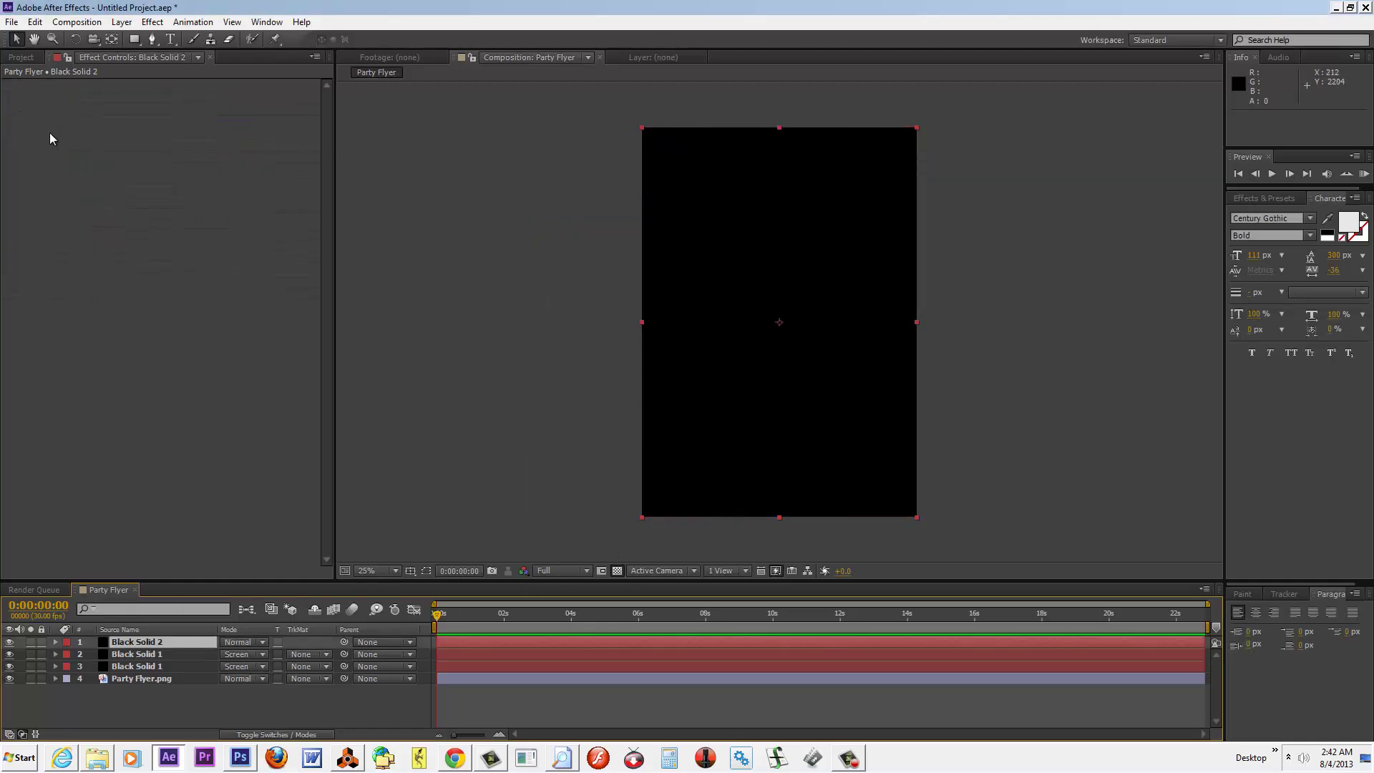
# Apply Optical Flares to the new black solid and set its blending mode to Screen
pyautogui.click(153, 22)
pyautogui.click(154, 50)
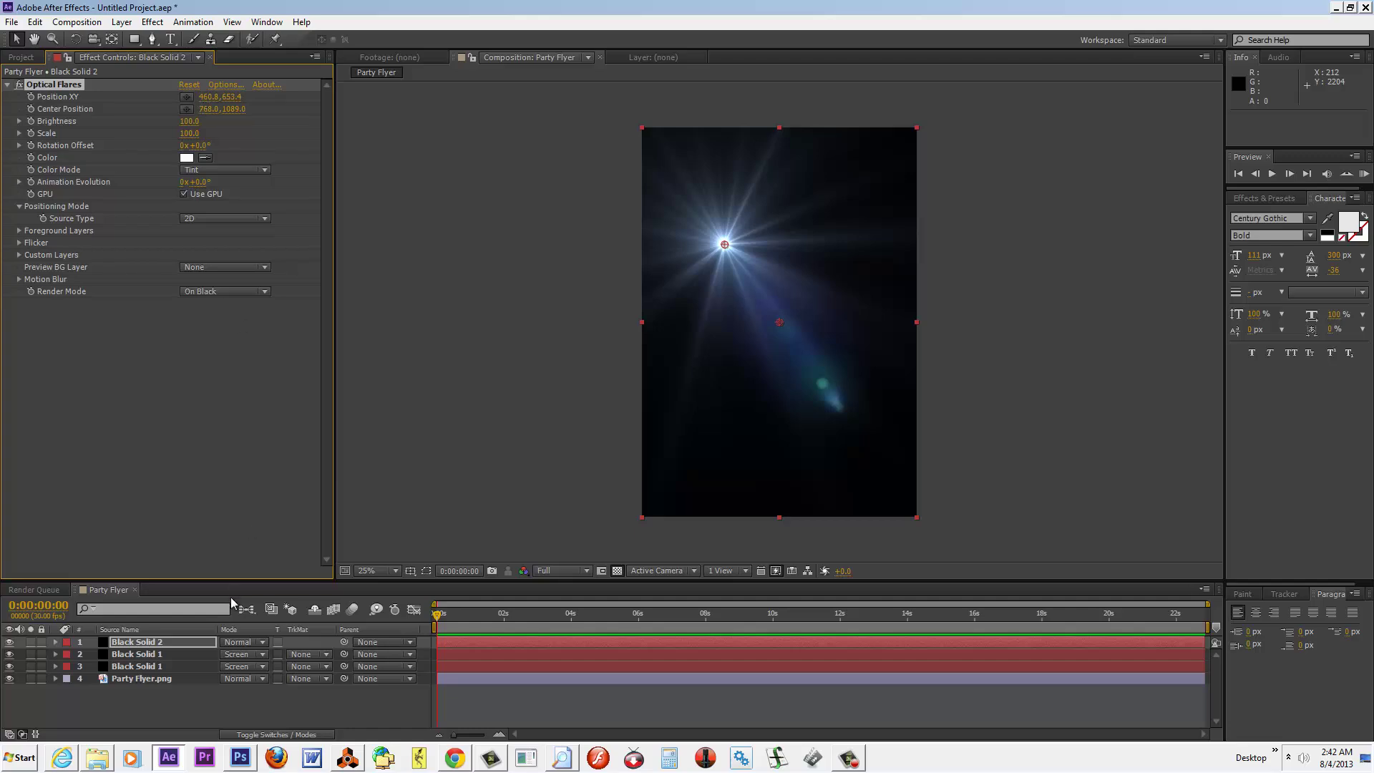
pyautogui.click(244, 643)
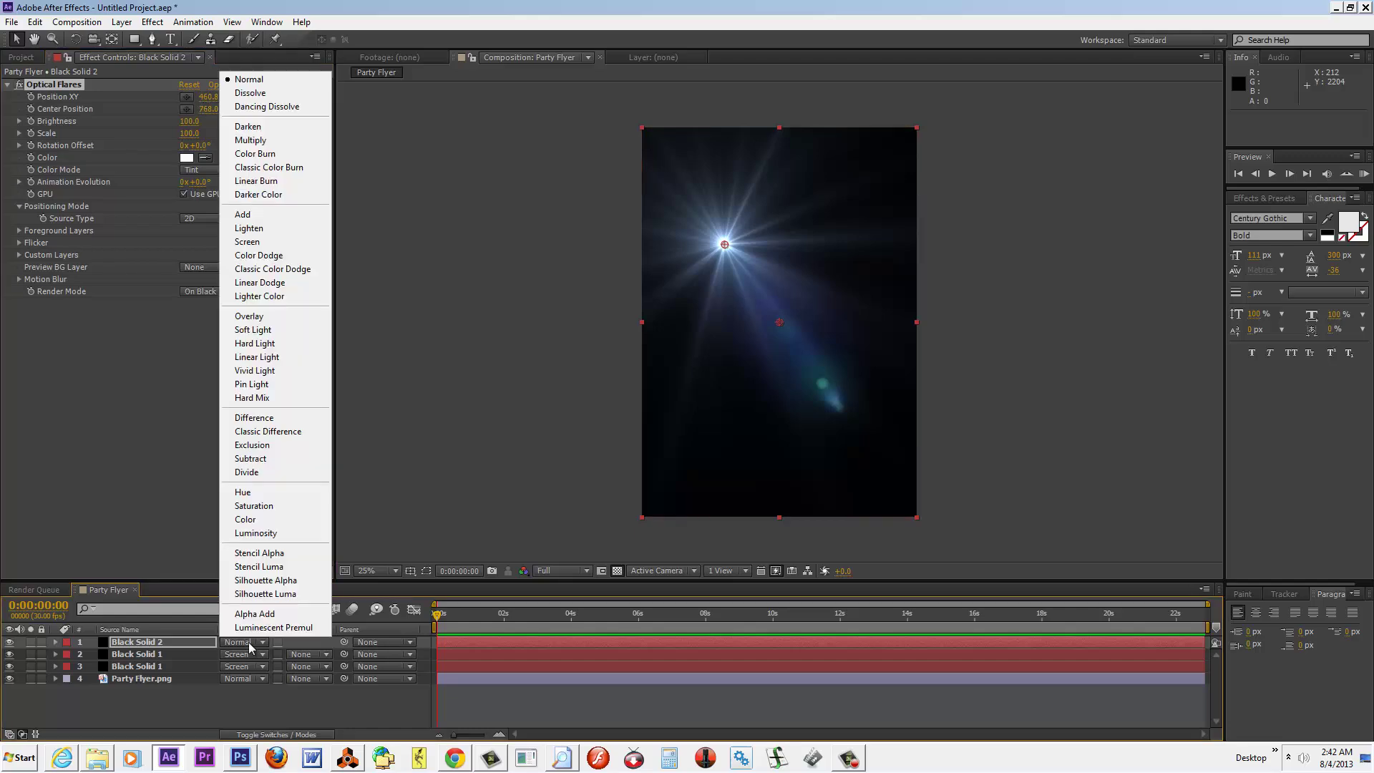
pyautogui.click(273, 246)
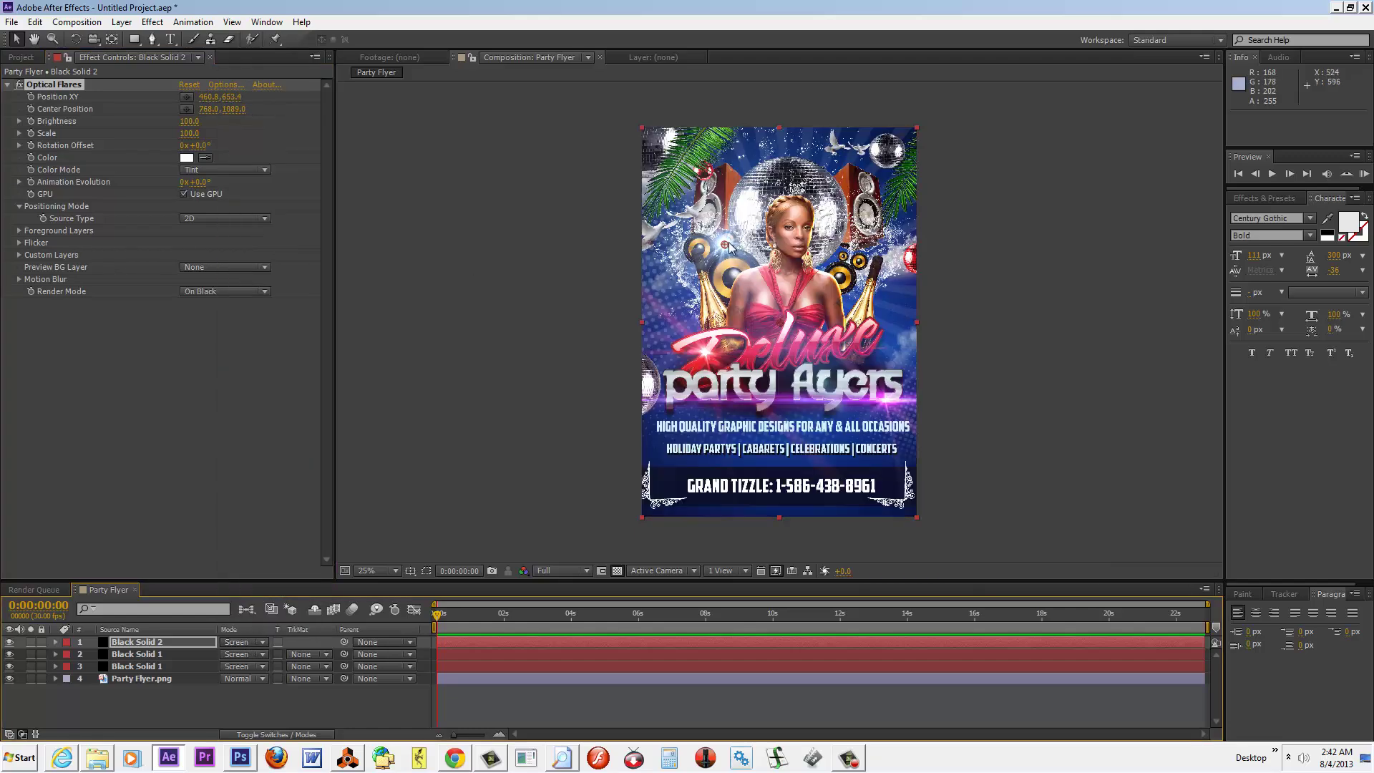
# Move the new white flare onto the edge of the large disco ball, at about 513, 413
pyautogui.moveTo(725, 244); pyautogui.dragTo(745, 196)
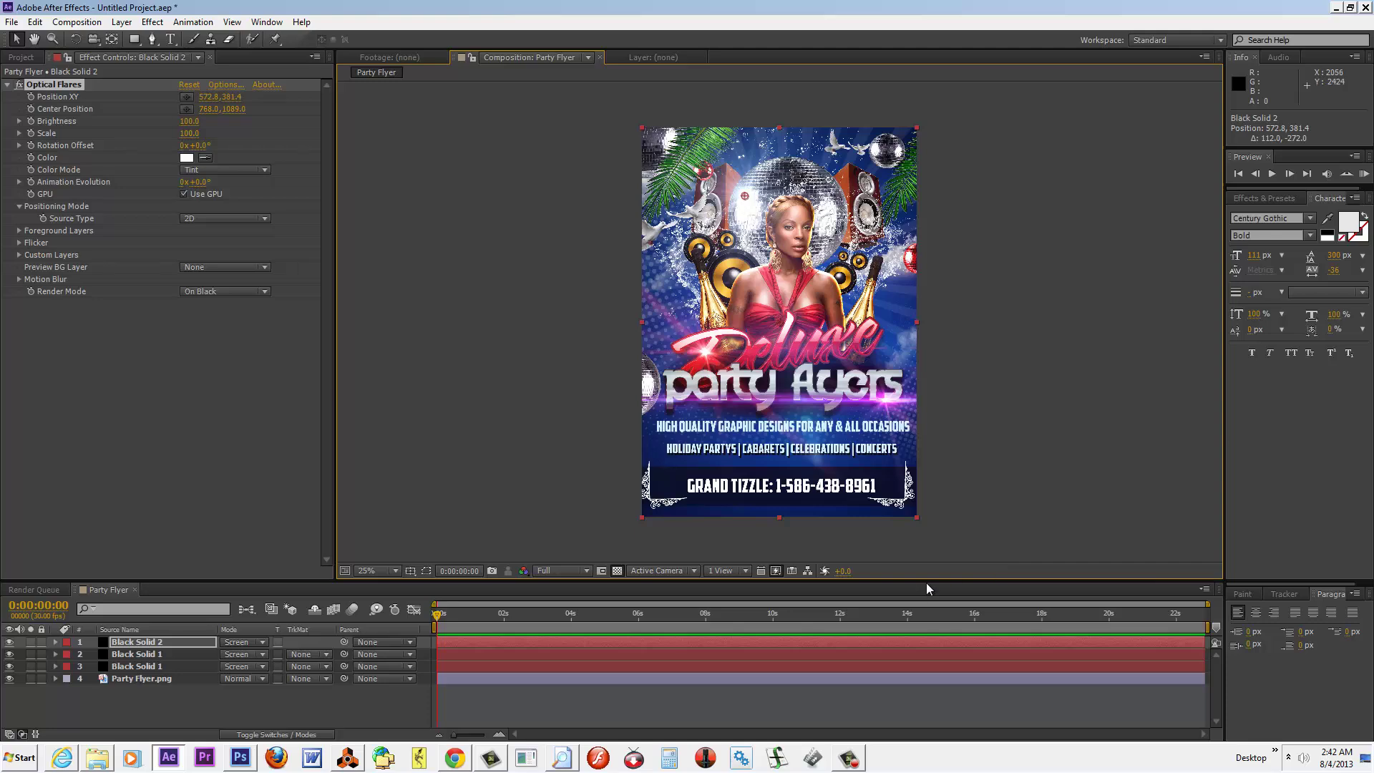
pyautogui.moveTo(927, 577); pyautogui.dragTo(951, 634)
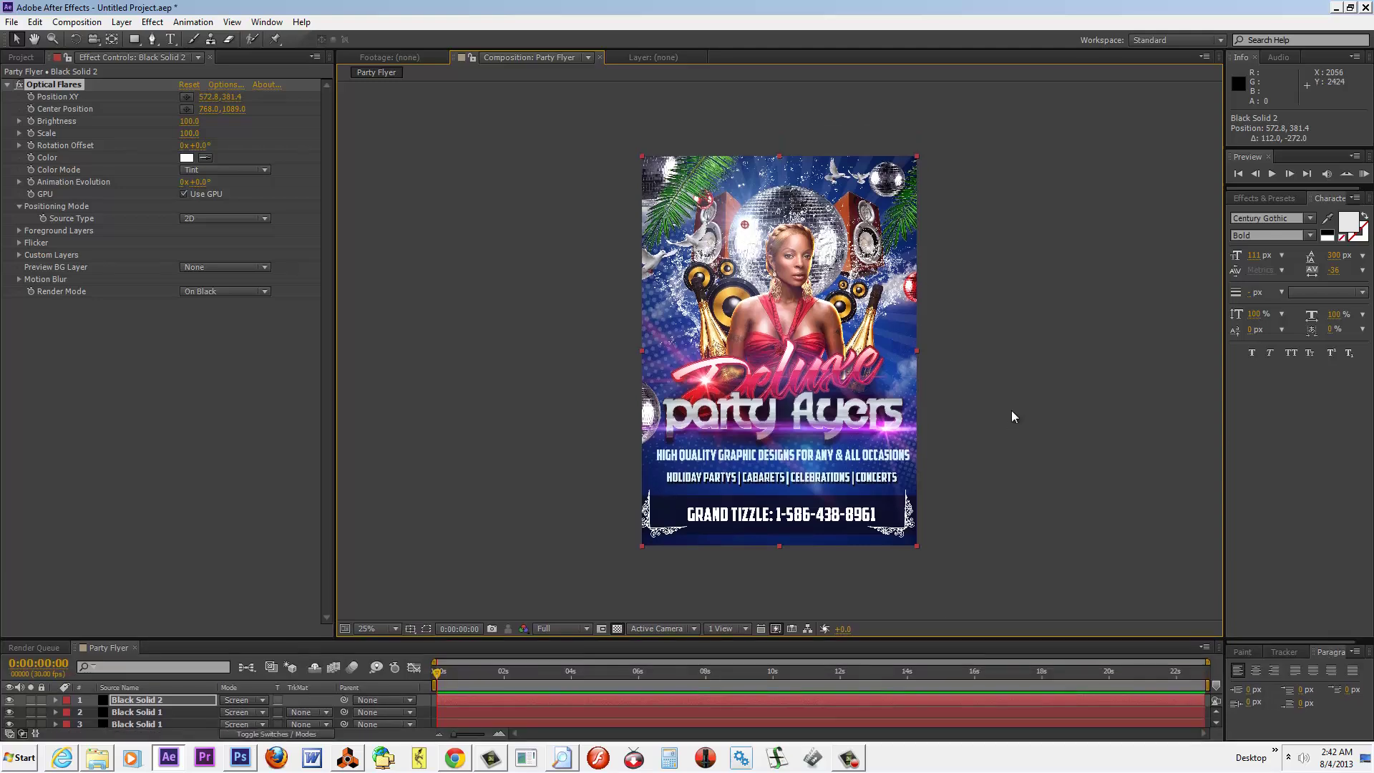
pyautogui.press('.')
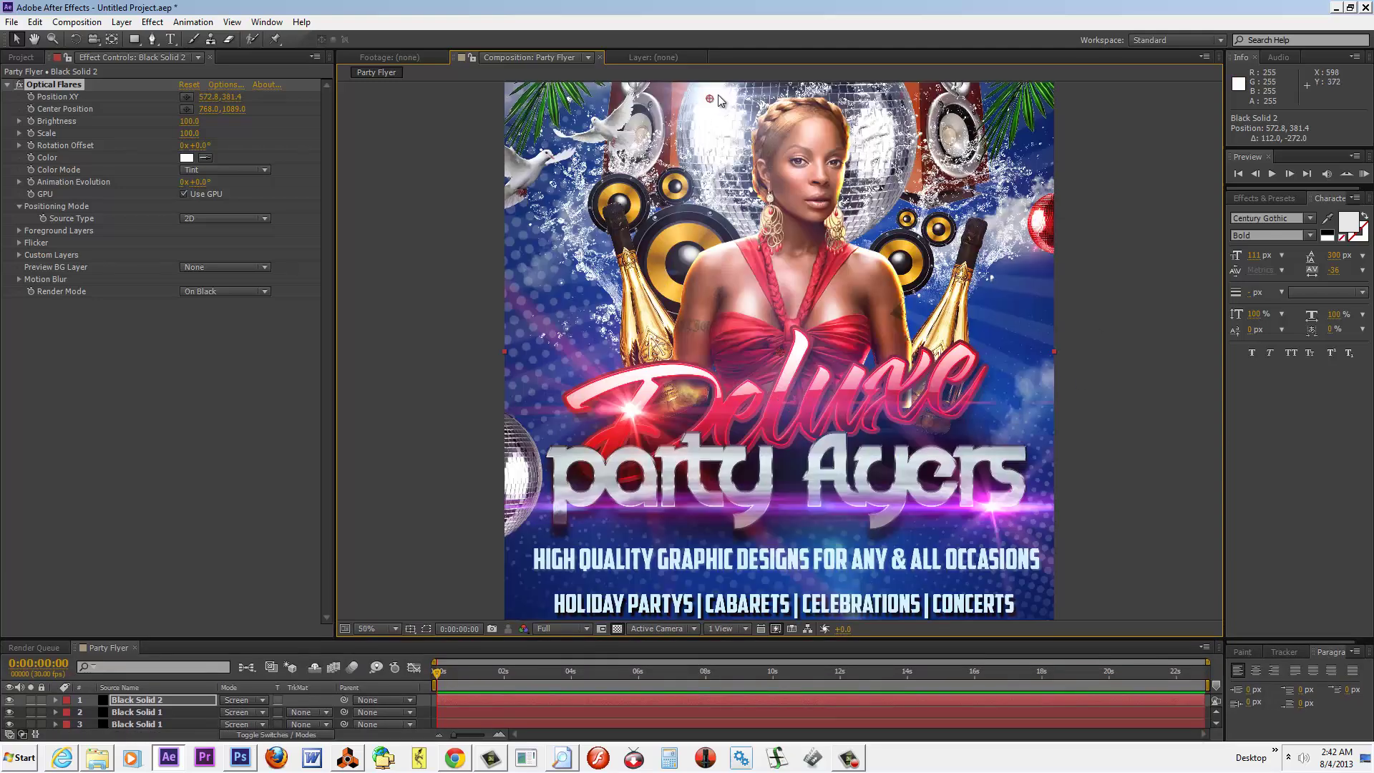
pyautogui.moveTo(709, 99); pyautogui.dragTo(689, 113)
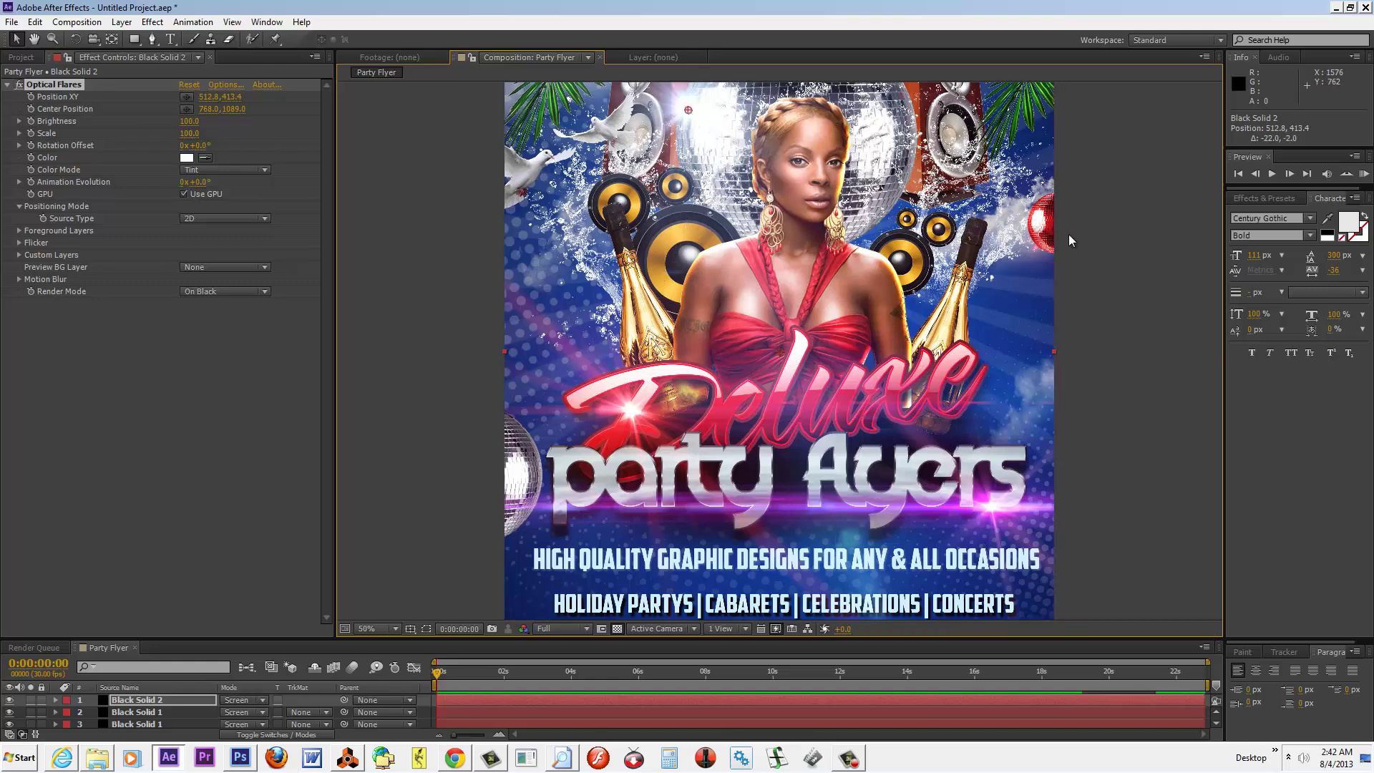
pyautogui.press(',')
pyautogui.press('.')
# Add an adjustment layer above all the flare layers
pyautogui.moveTo(308, 641); pyautogui.dragTo(308, 401)
pyautogui.rightClick(214, 534)
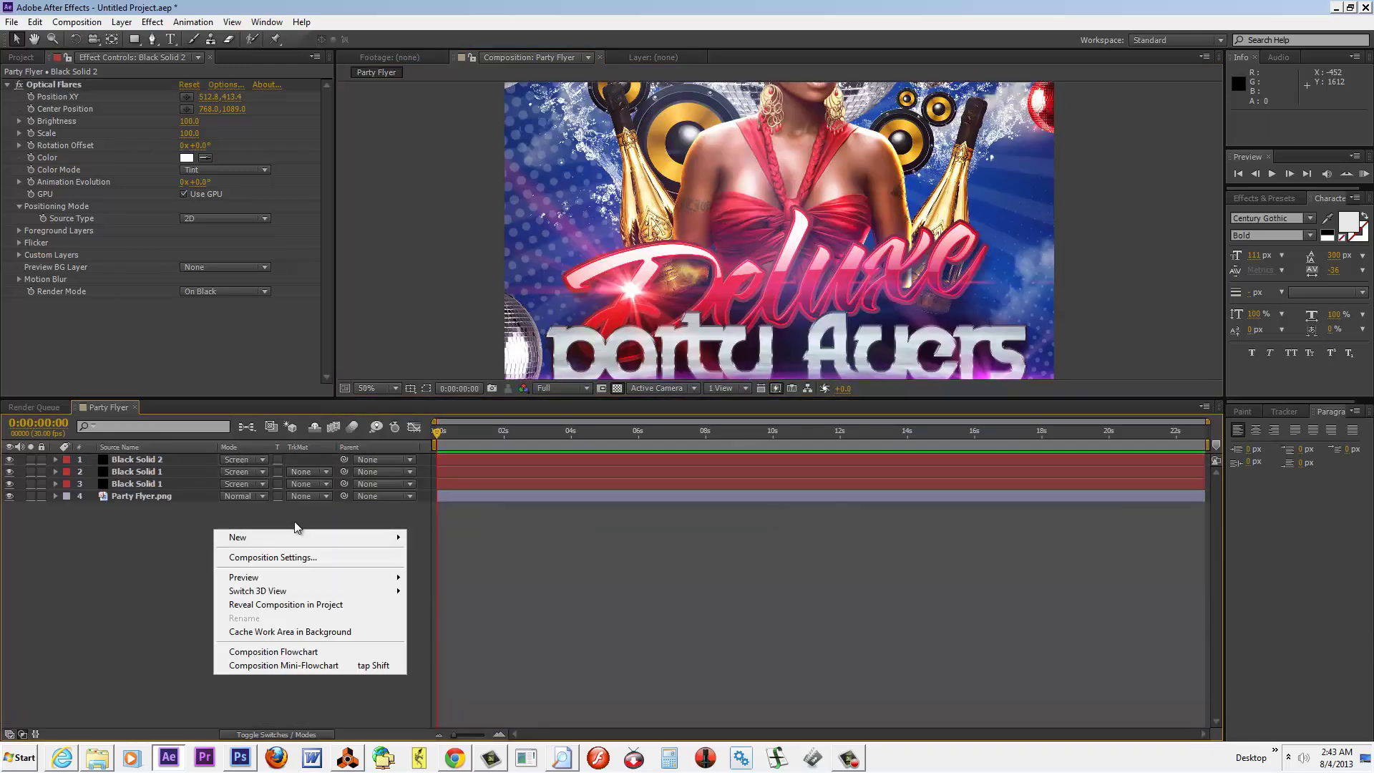
pyautogui.moveTo(386, 537)
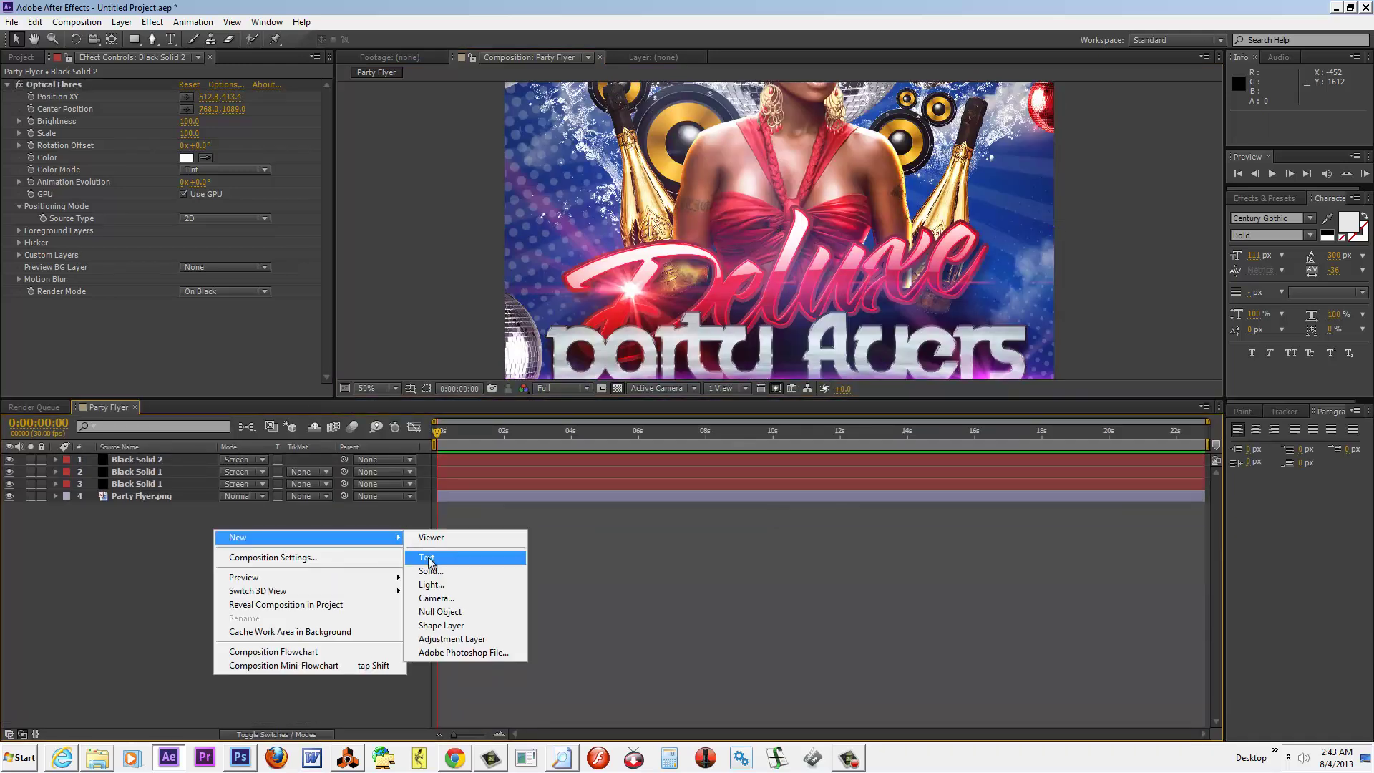
pyautogui.click(456, 639)
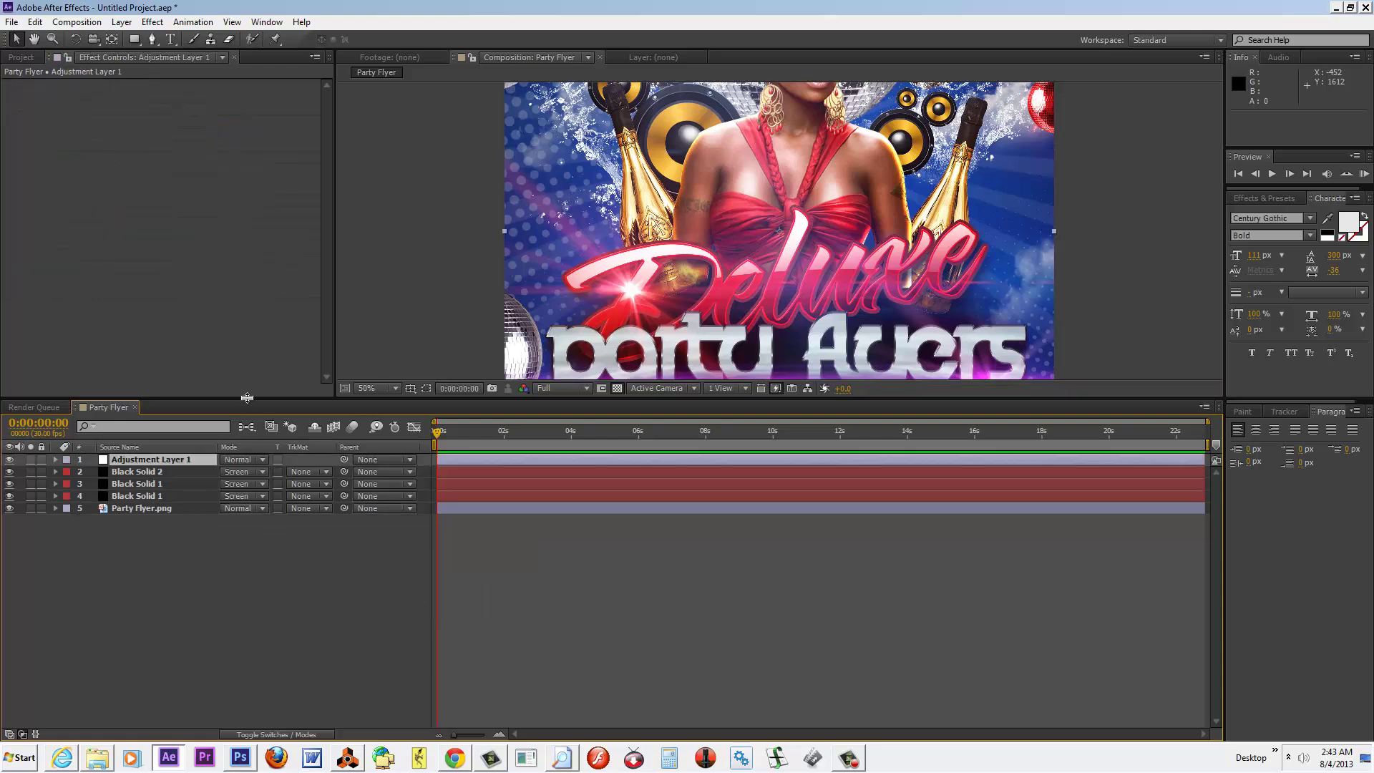
pyautogui.moveTo(247, 398); pyautogui.dragTo(284, 615)
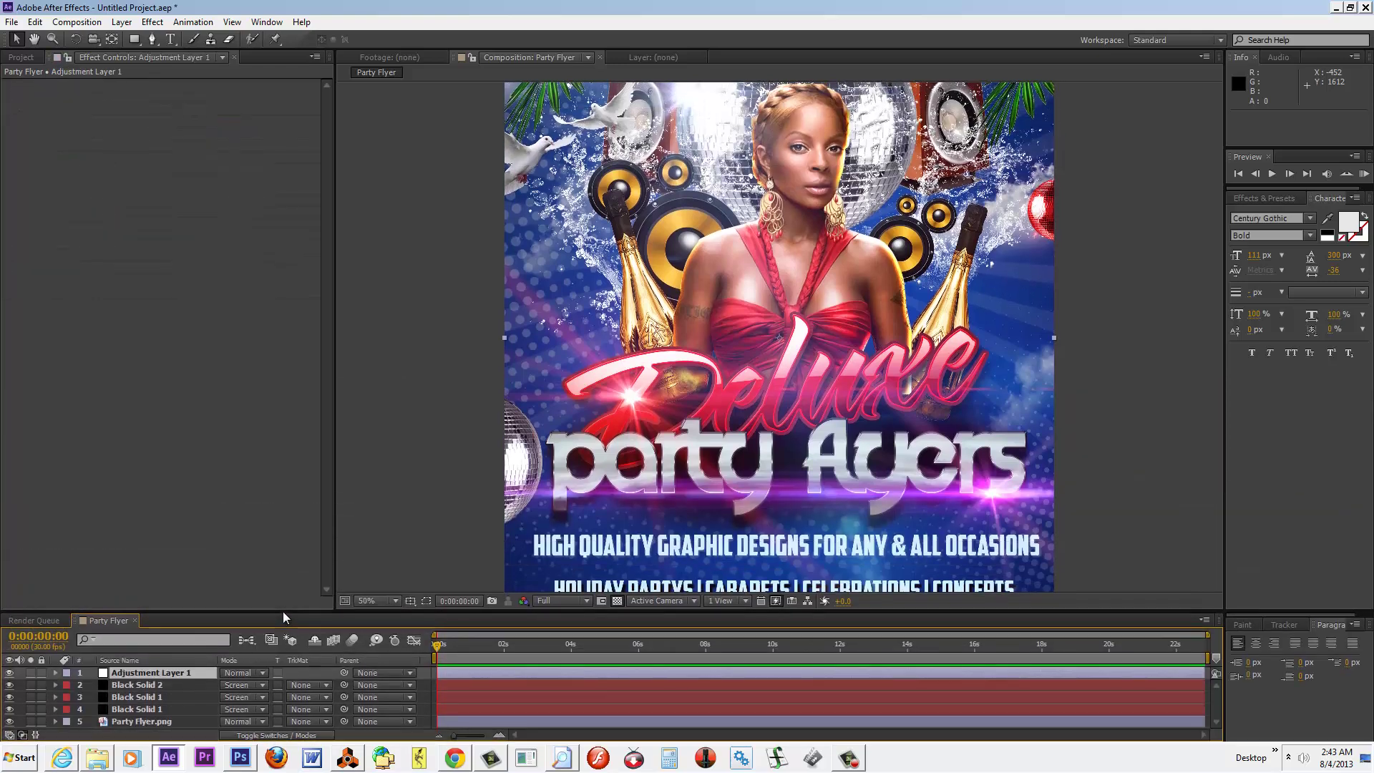
# Fit the whole flyer into the composition view
pyautogui.press(',')
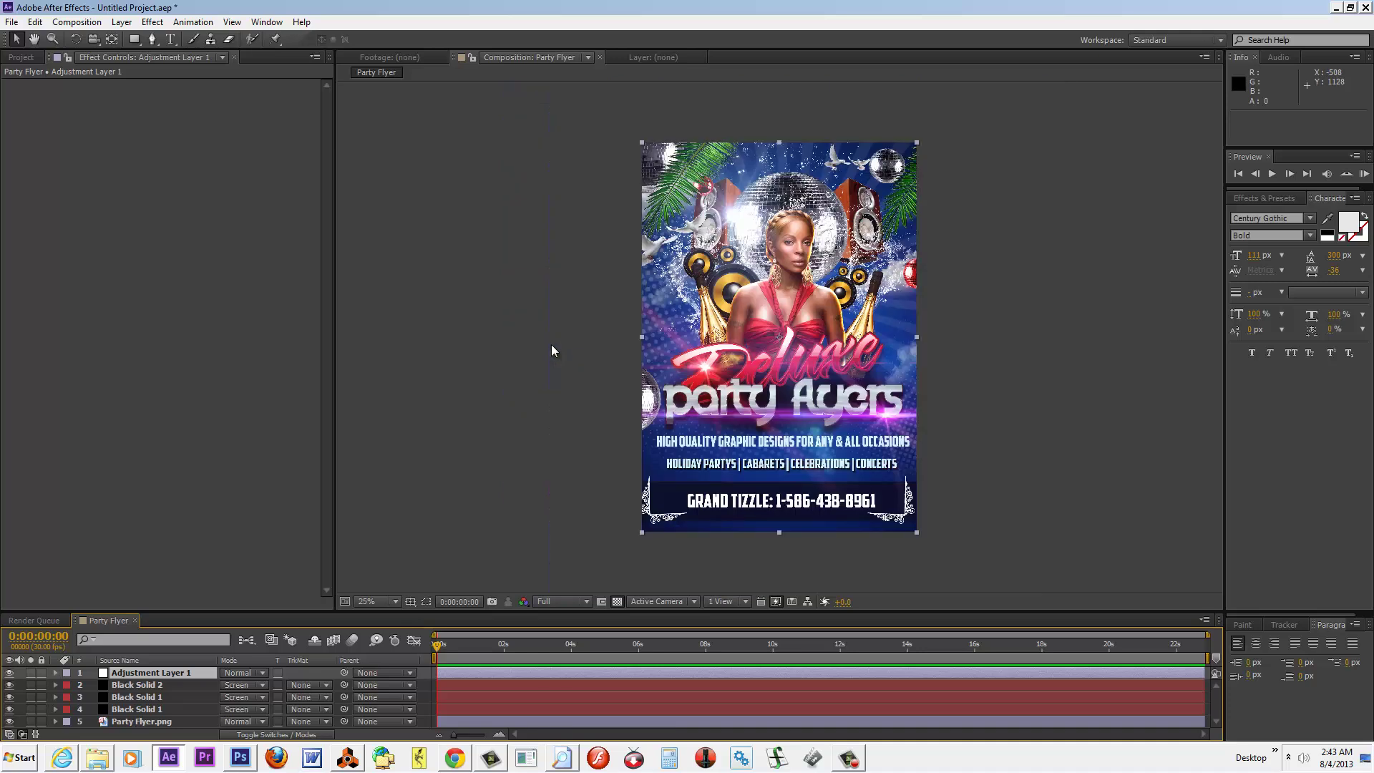
pyautogui.click(394, 601)
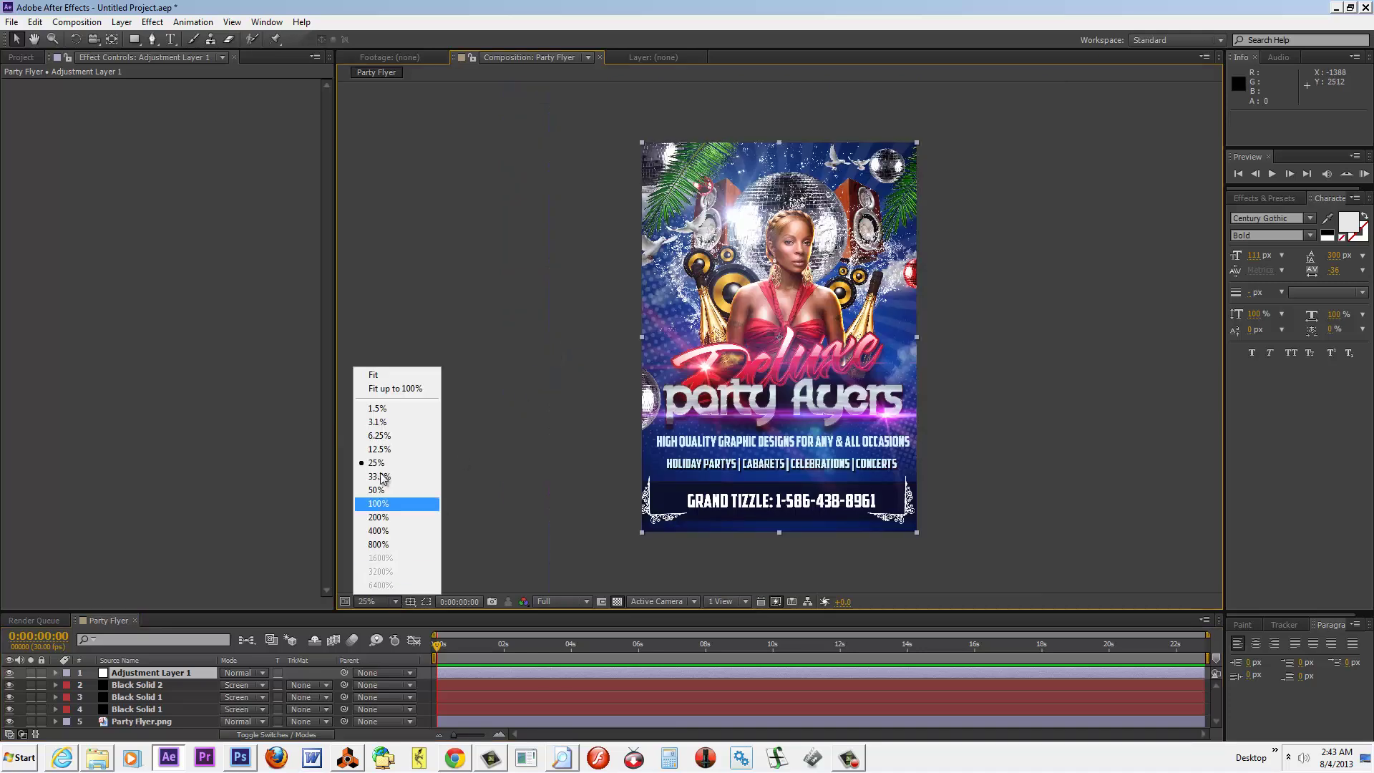
pyautogui.click(391, 381)
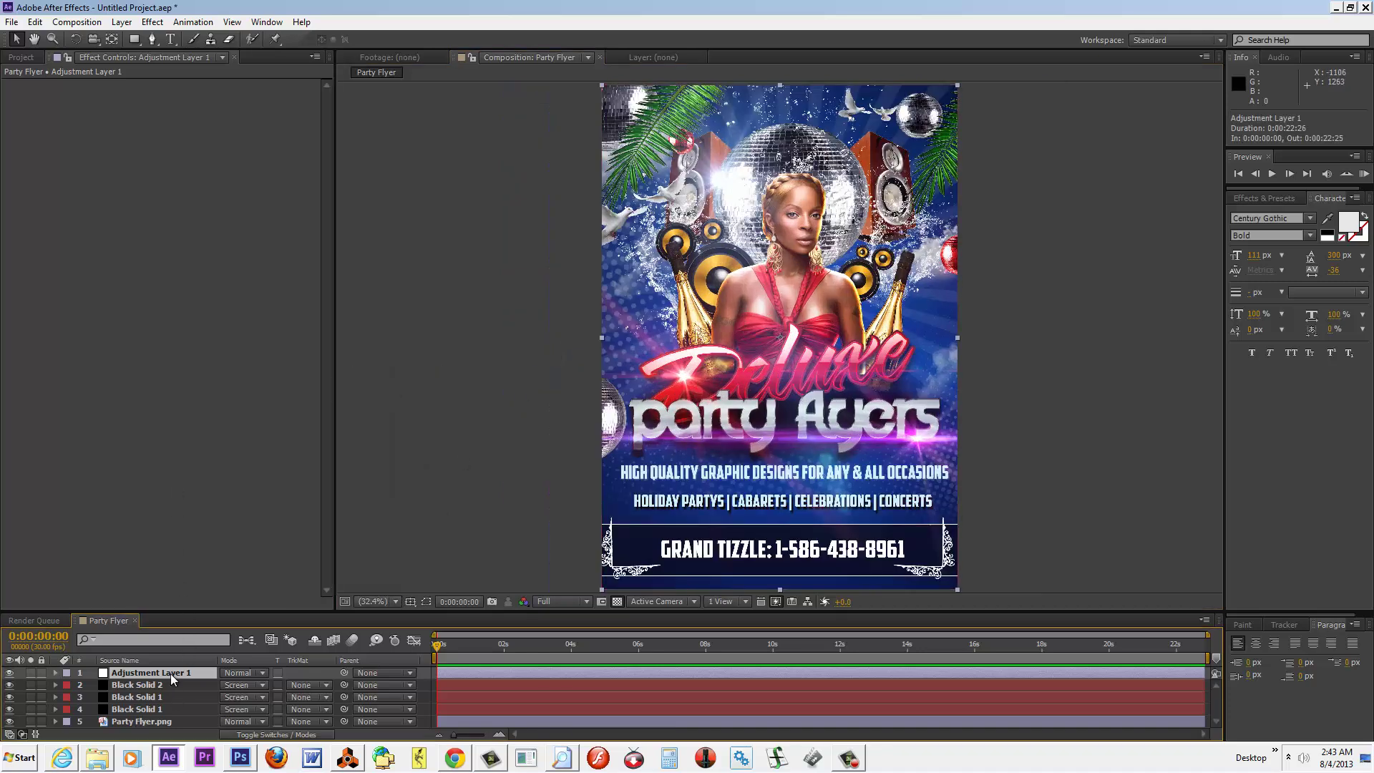
pyautogui.click(76, 23)
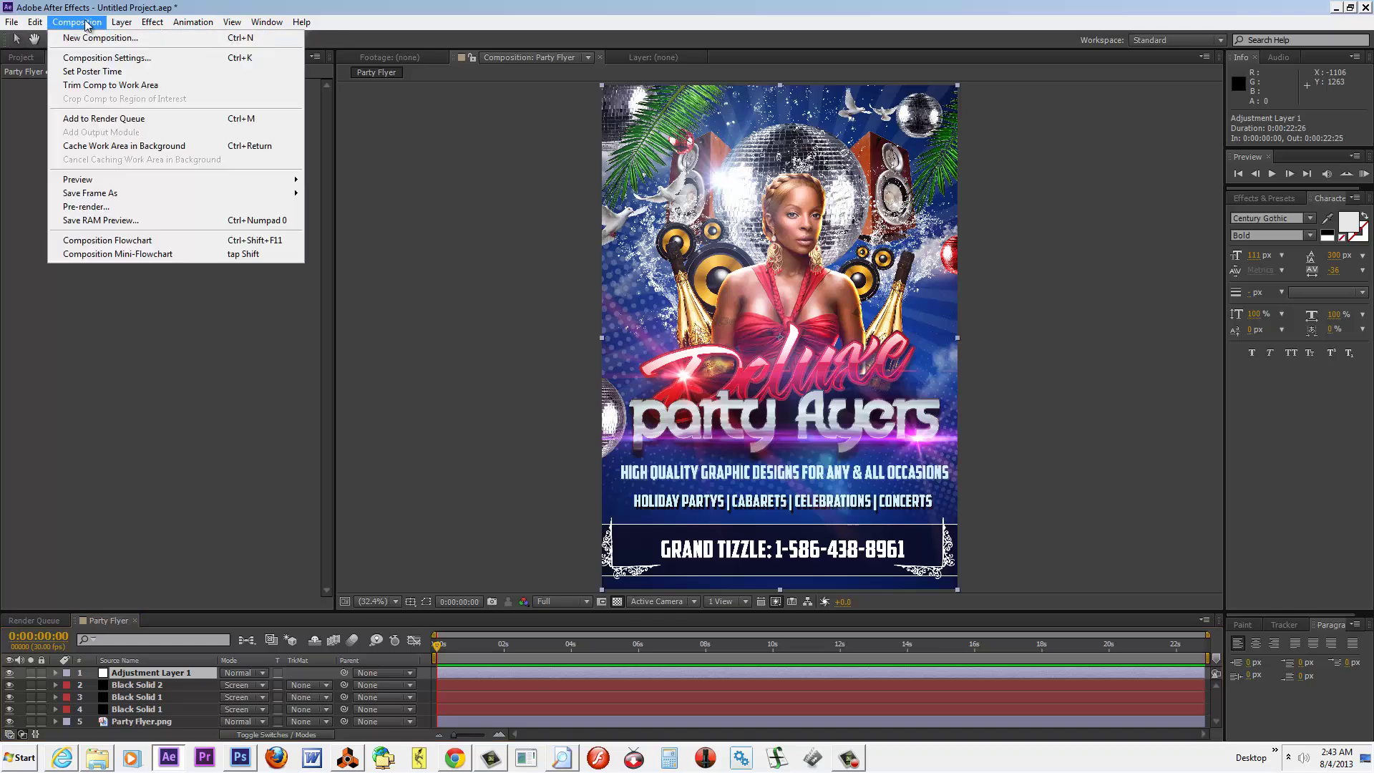
# Apply the Levels effect to the adjustment layer, with Input Black at 36 and Gamma at 1.12
pyautogui.moveTo(33, 26)
pyautogui.moveTo(156, 26)
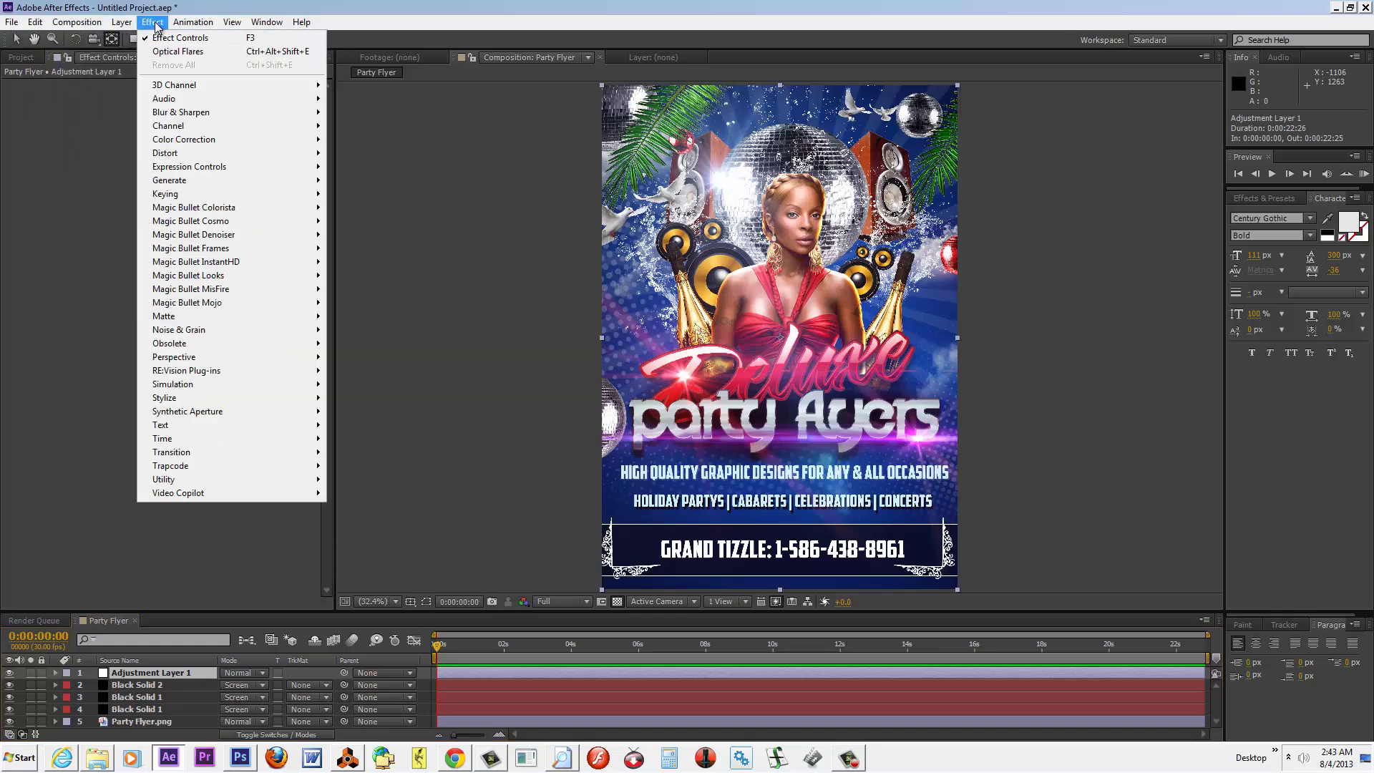
pyautogui.moveTo(214, 140)
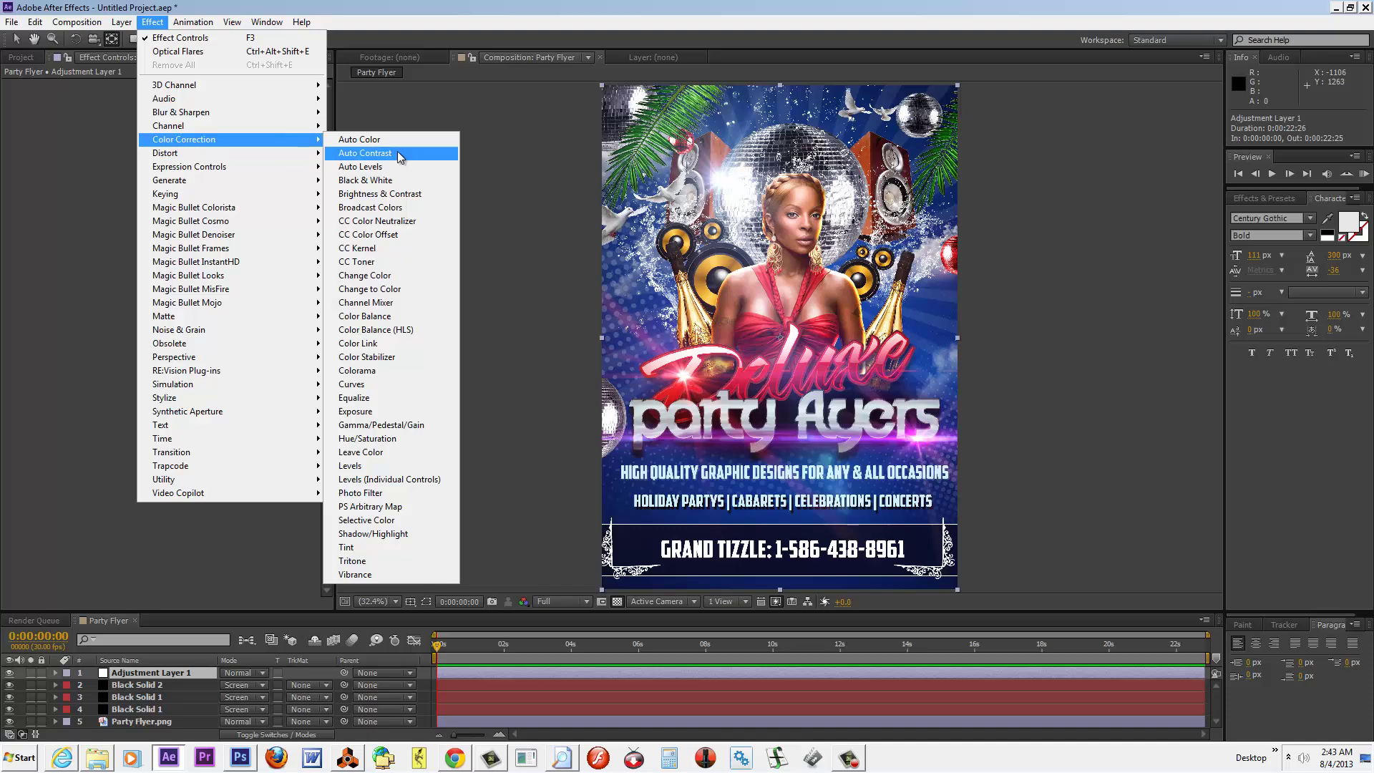
pyautogui.click(361, 466)
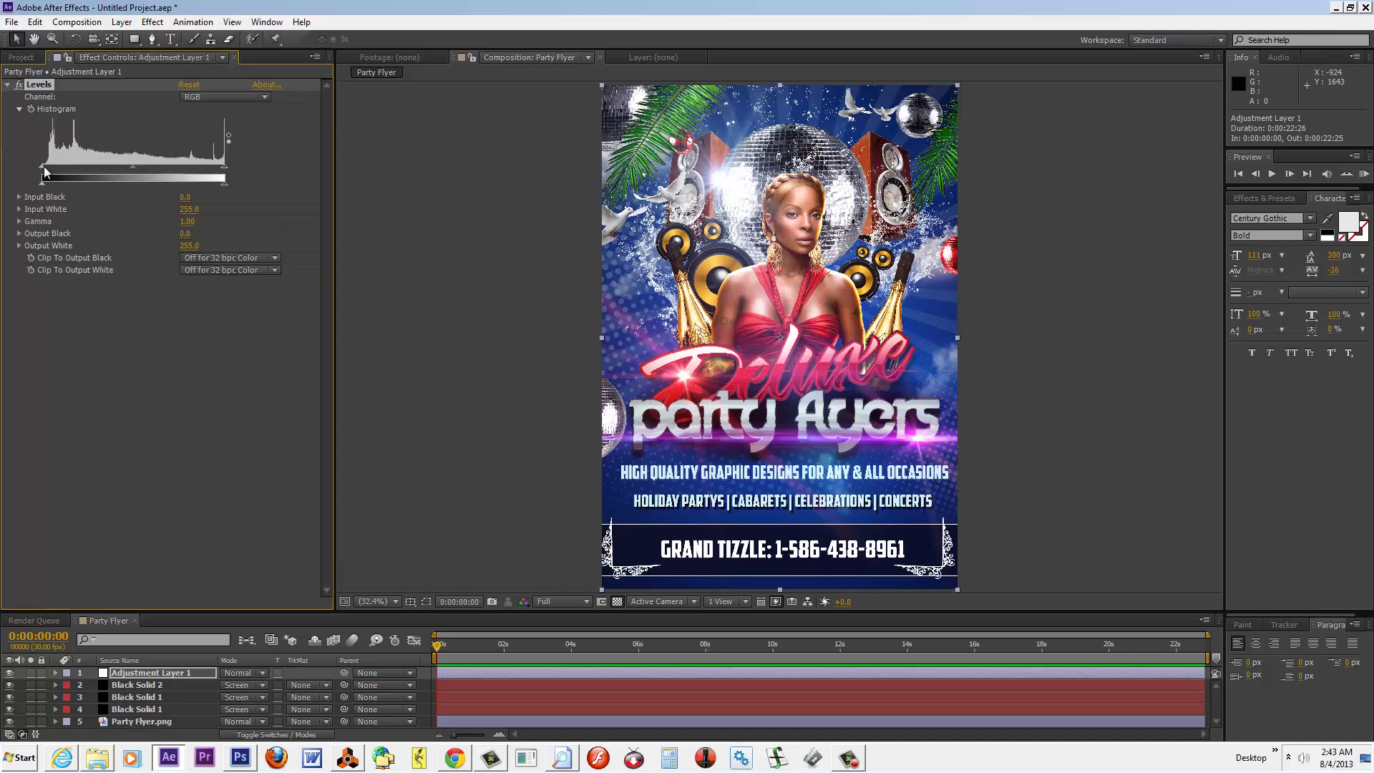
pyautogui.moveTo(43, 172); pyautogui.dragTo(59, 170)
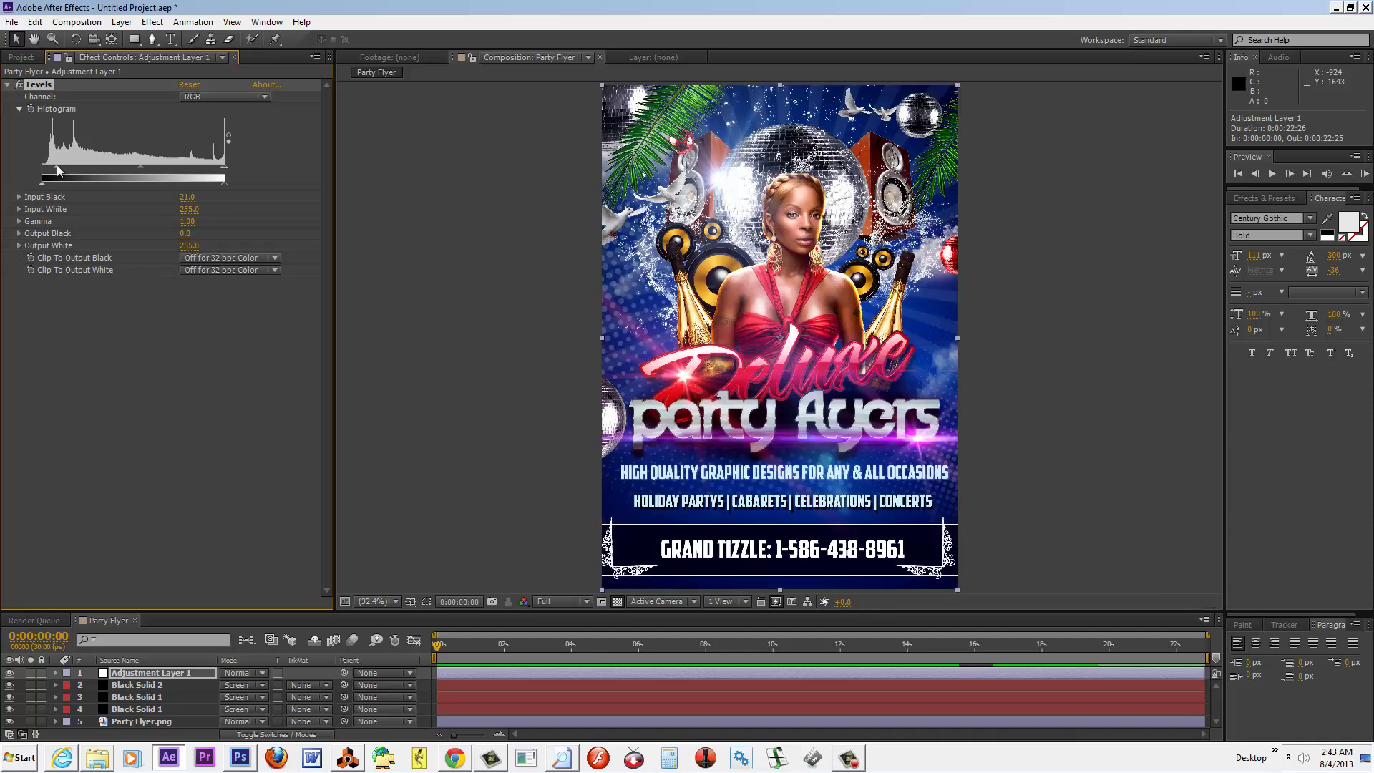
pyautogui.moveTo(61, 170); pyautogui.dragTo(69, 170)
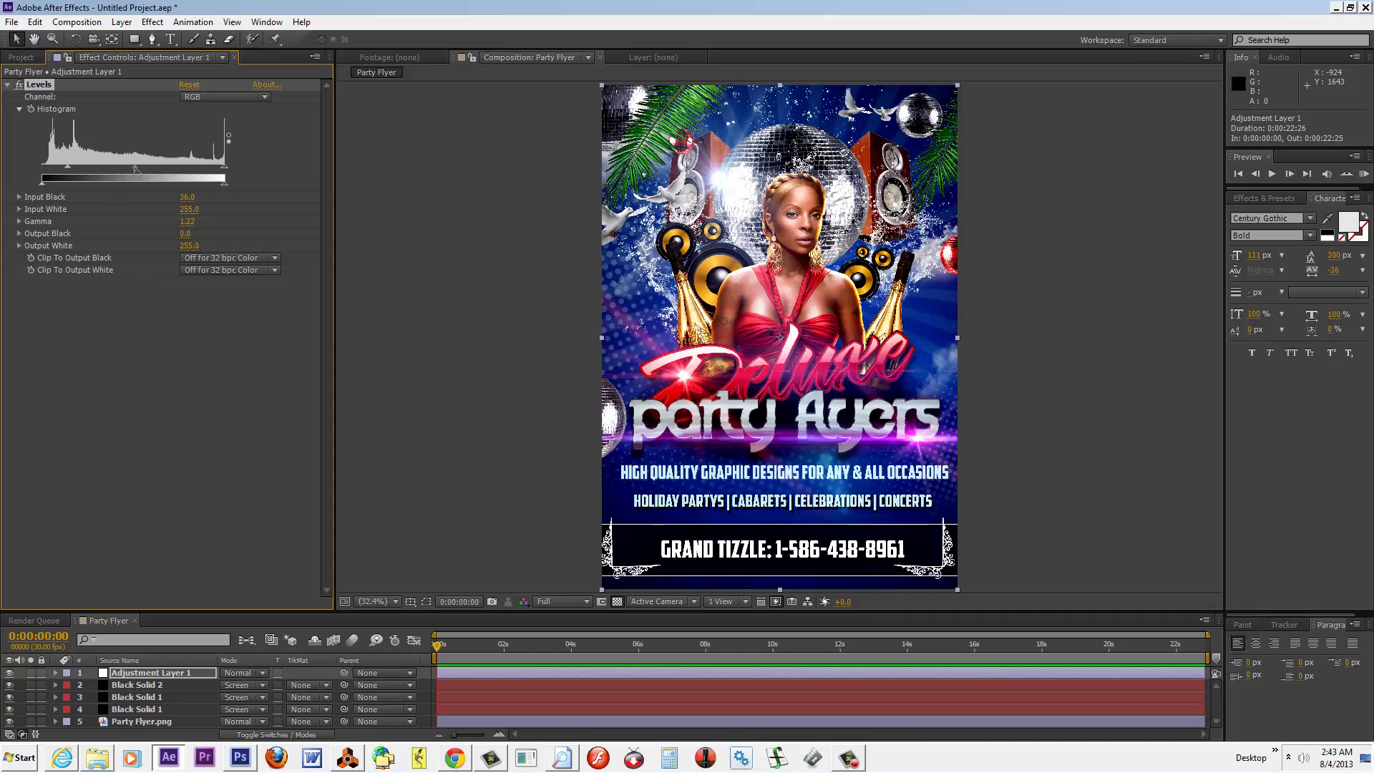
pyautogui.moveTo(134, 168); pyautogui.dragTo(134, 167)
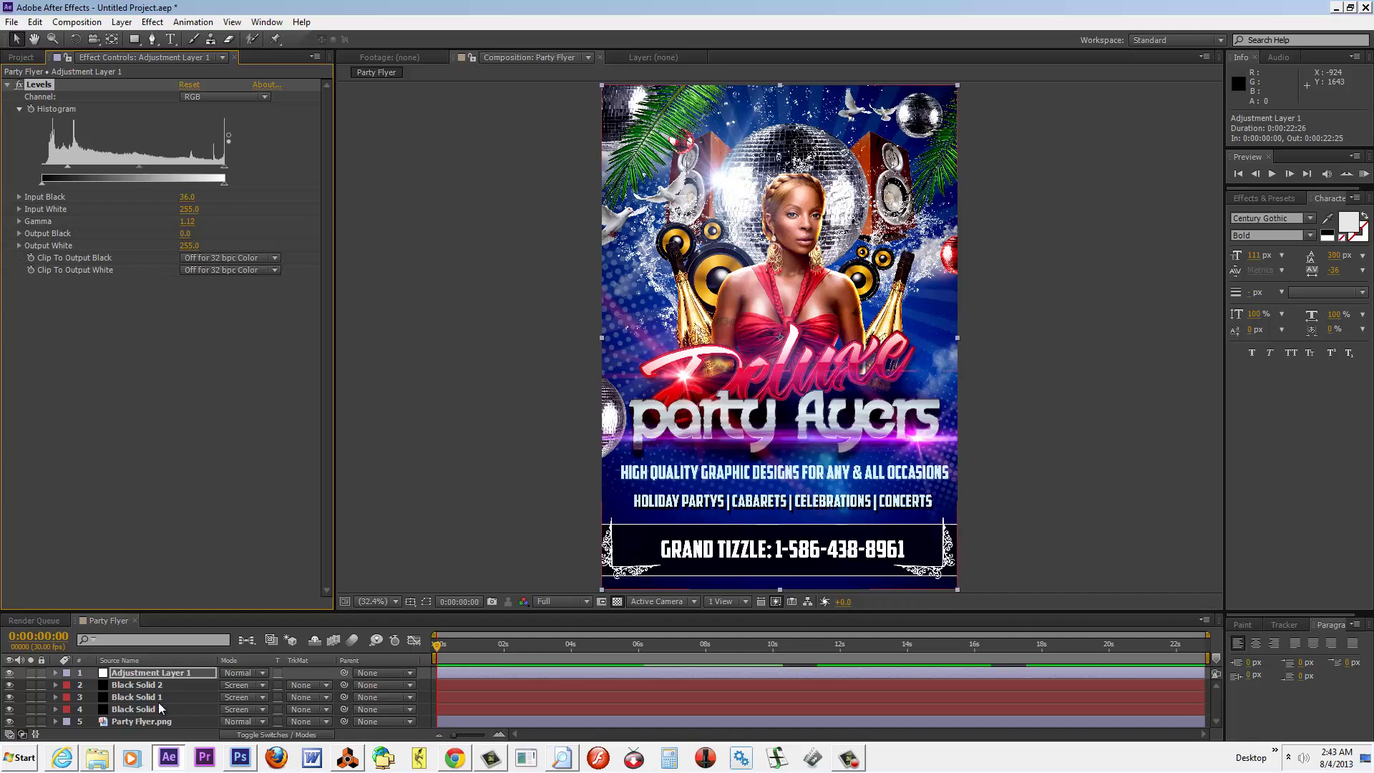
# Compare the flyer with and without the adjustment layer, and inspect the graded result at several magnifications
pyautogui.click(10, 674)
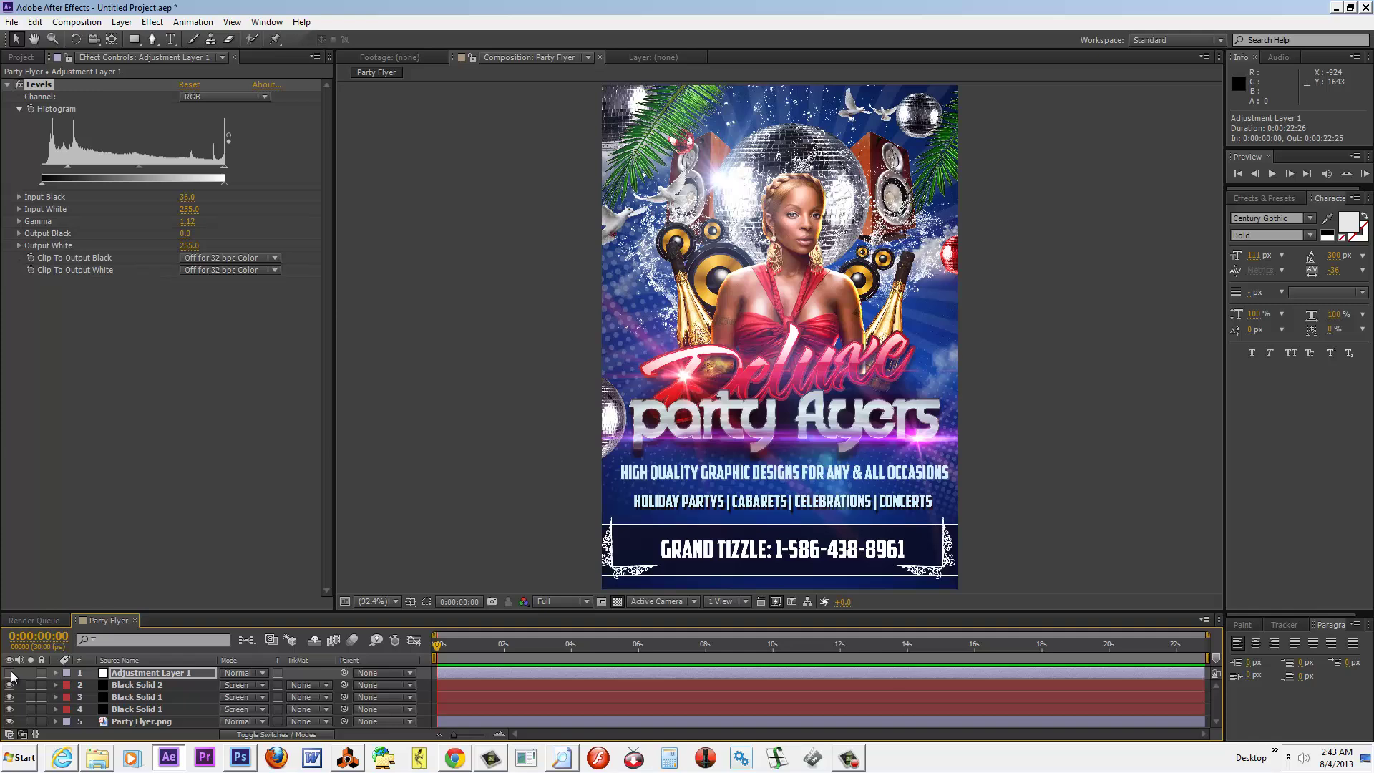
pyautogui.click(10, 673)
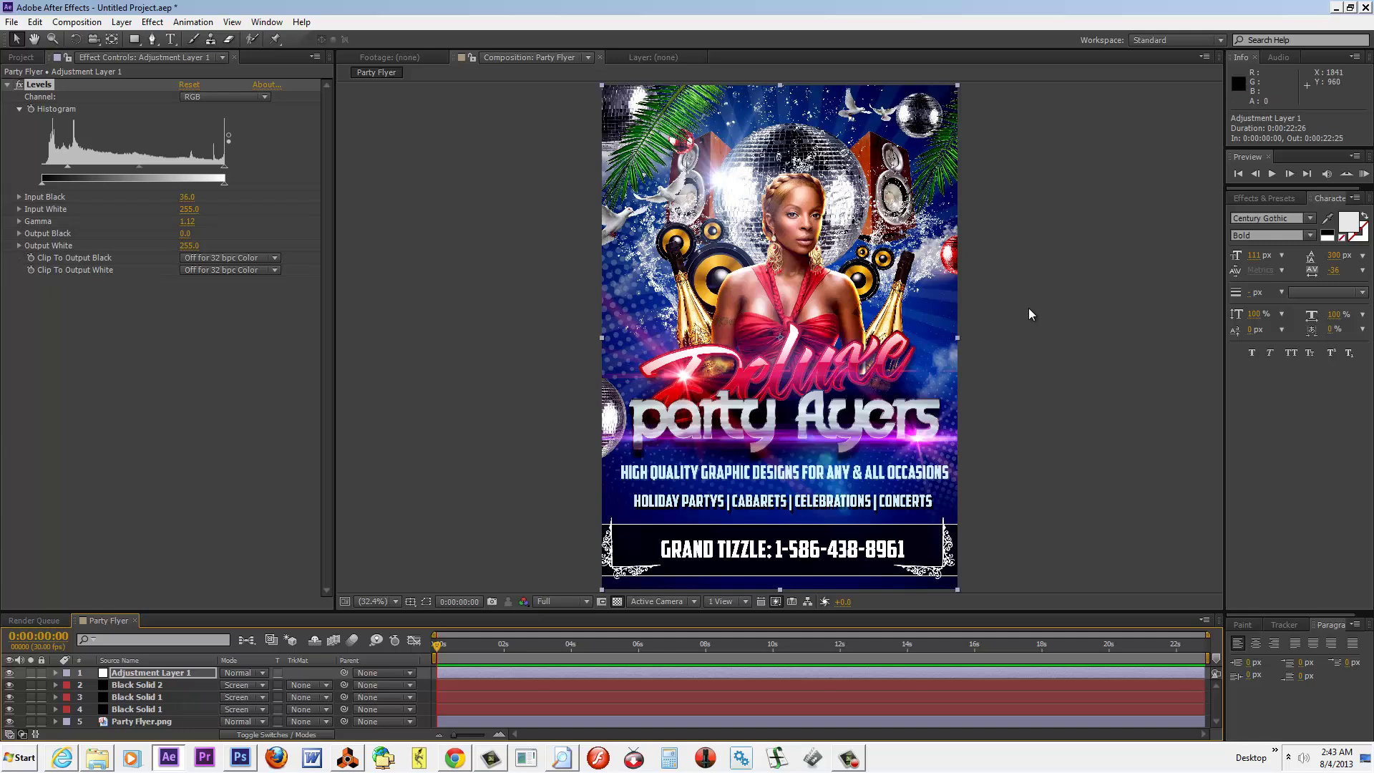
pyautogui.scroll(-2, 1066, 264)
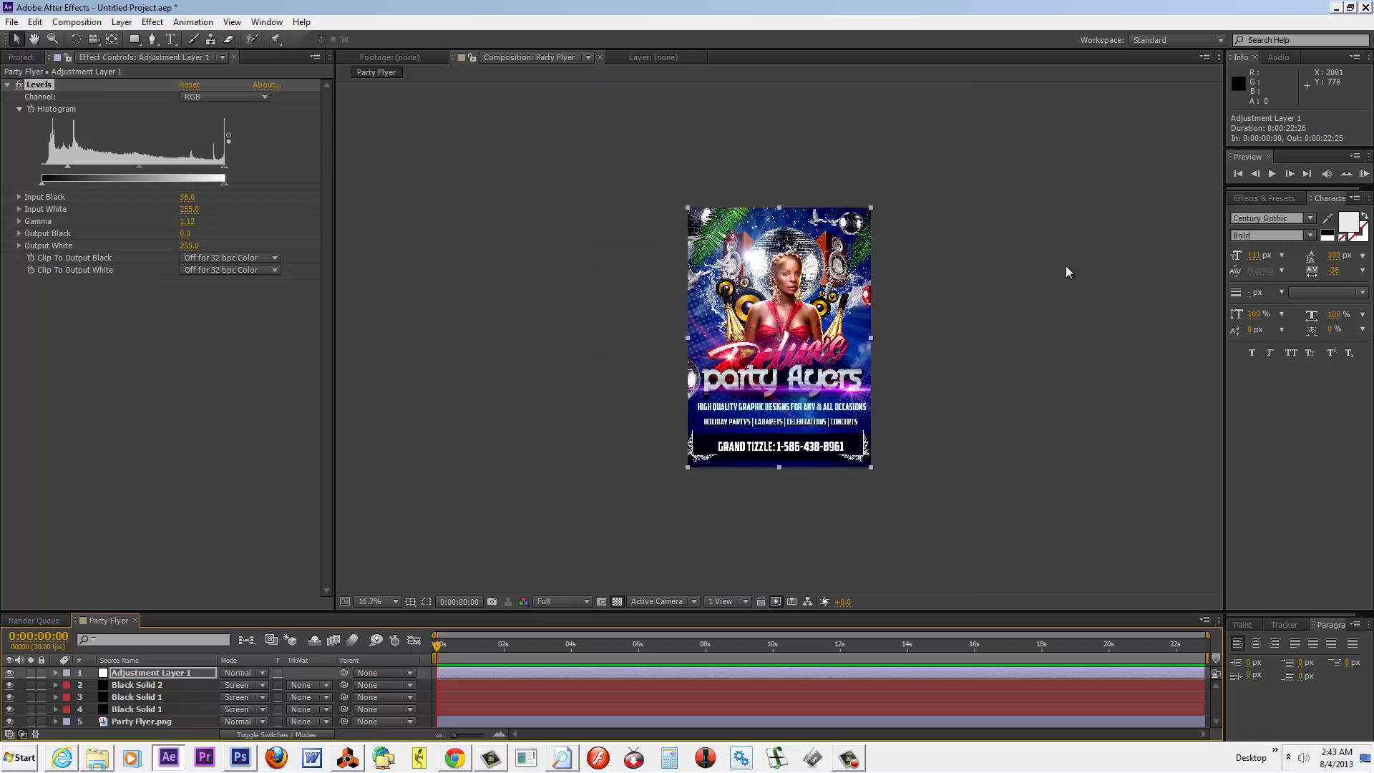
pyautogui.scroll(2, 1066, 266)
pyautogui.press('/')
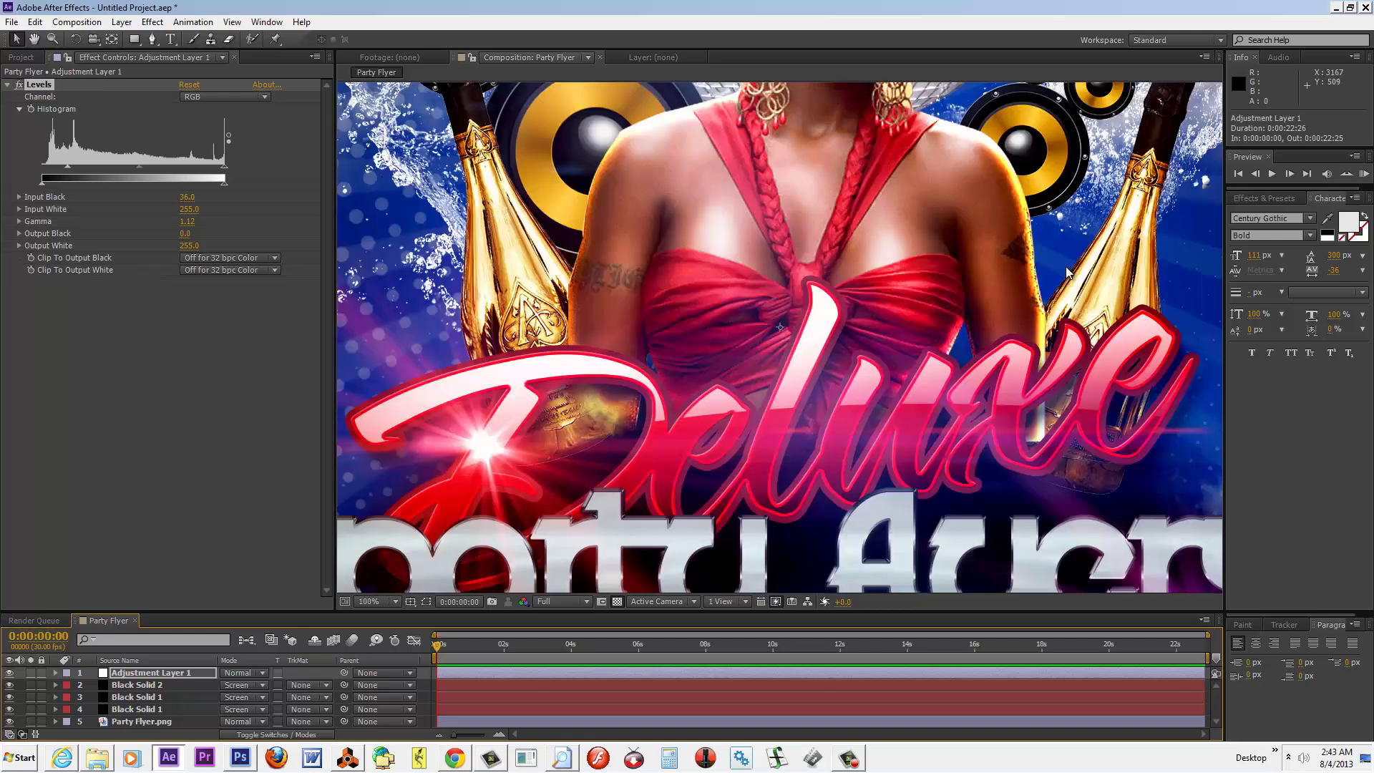
pyautogui.press(',')
pyautogui.press(',')
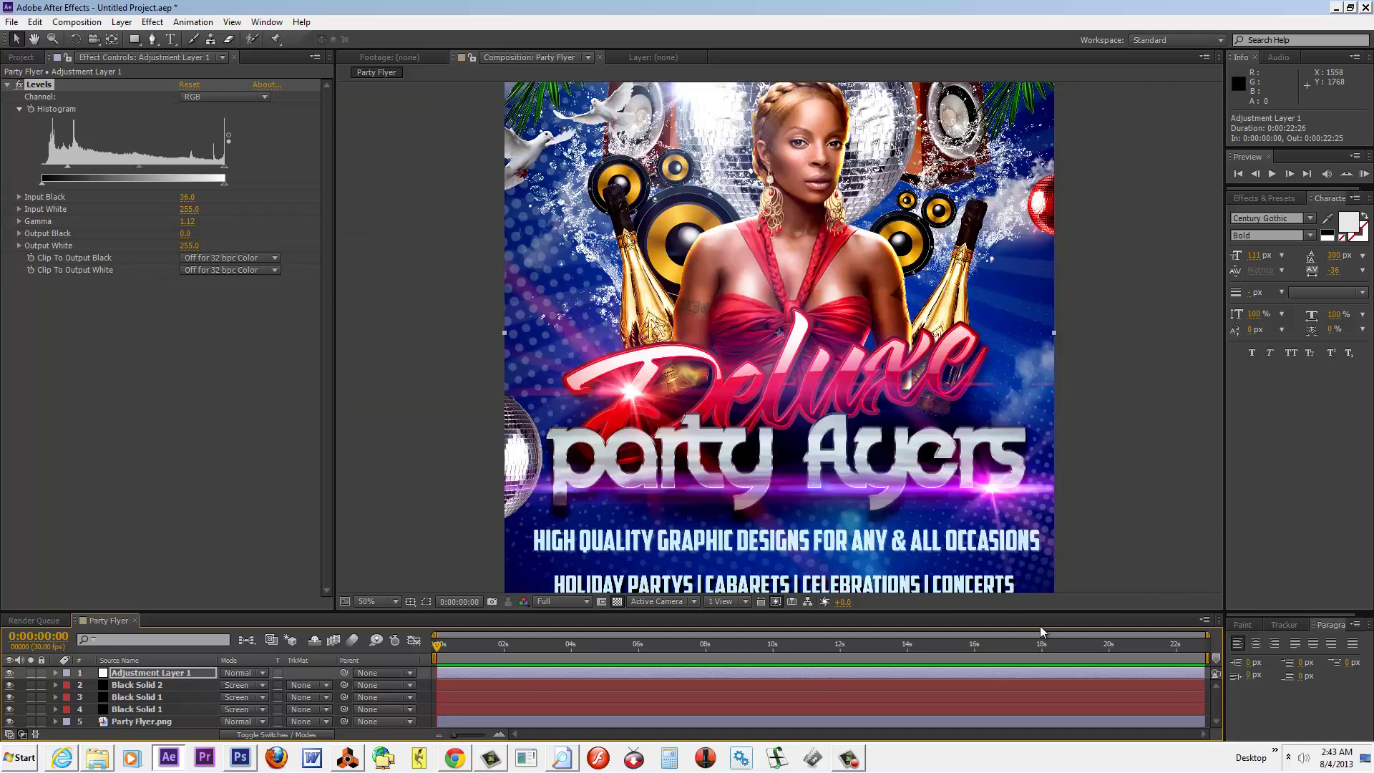
pyautogui.press(',')
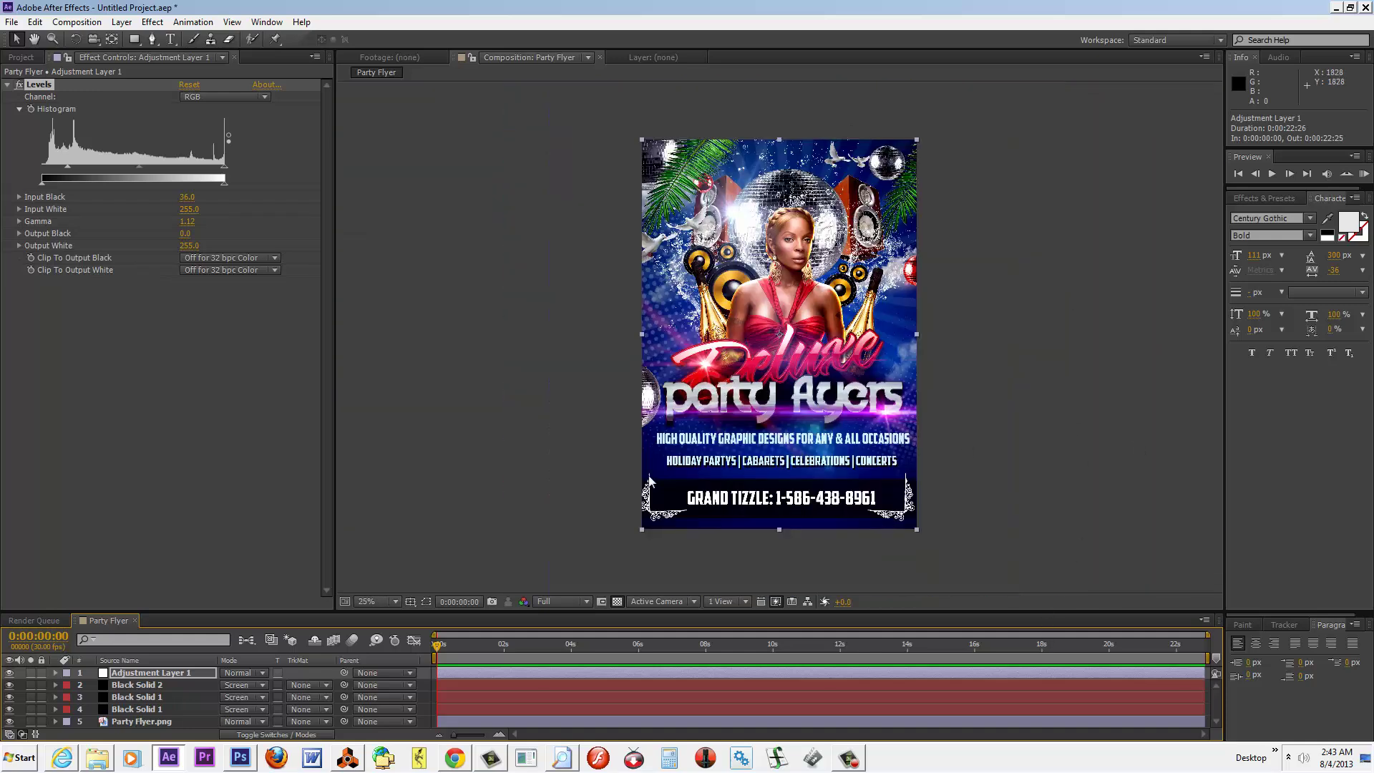
# Move the Black Solid 2 flare onto the small disco ball in the flyer's upper-right corner, at about 1309, 117
pyautogui.moveTo(335, 611); pyautogui.dragTo(340, 514)
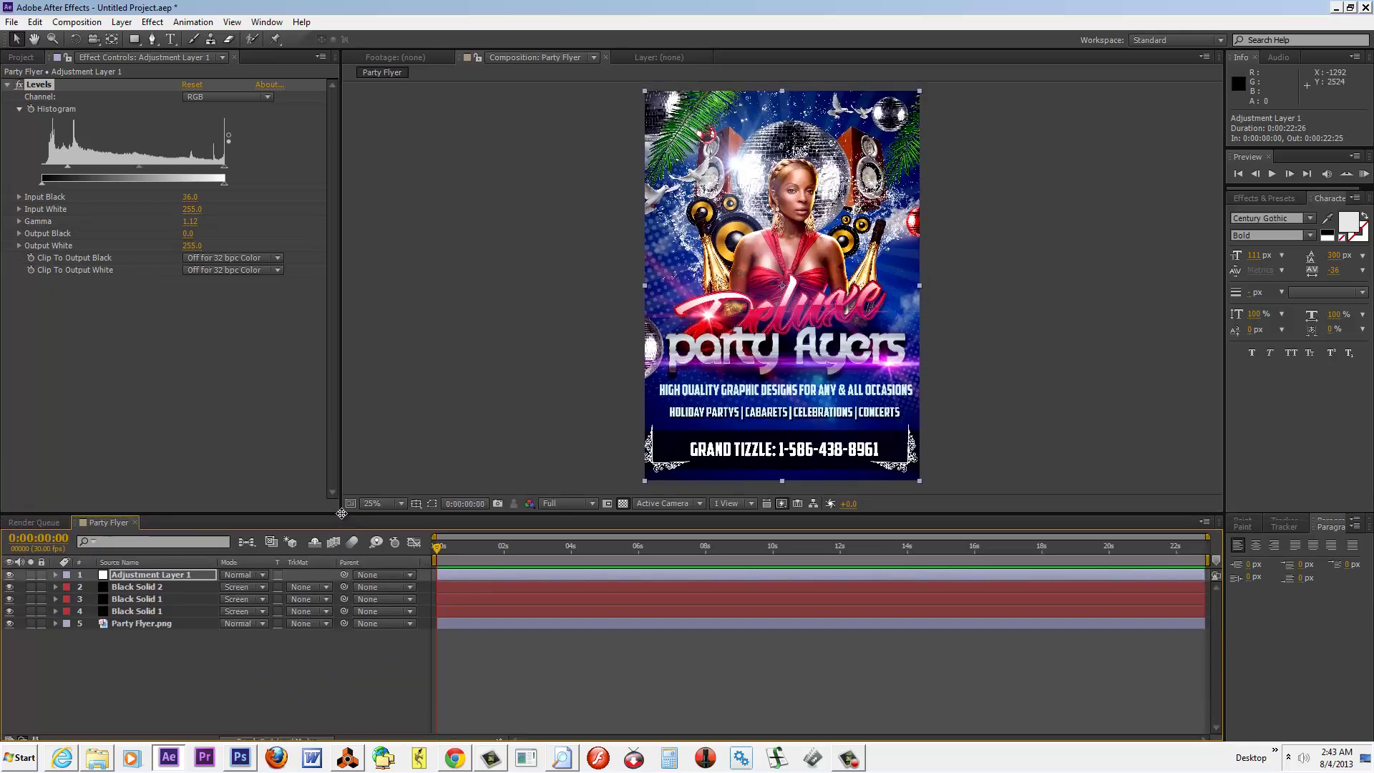
pyautogui.click(143, 587)
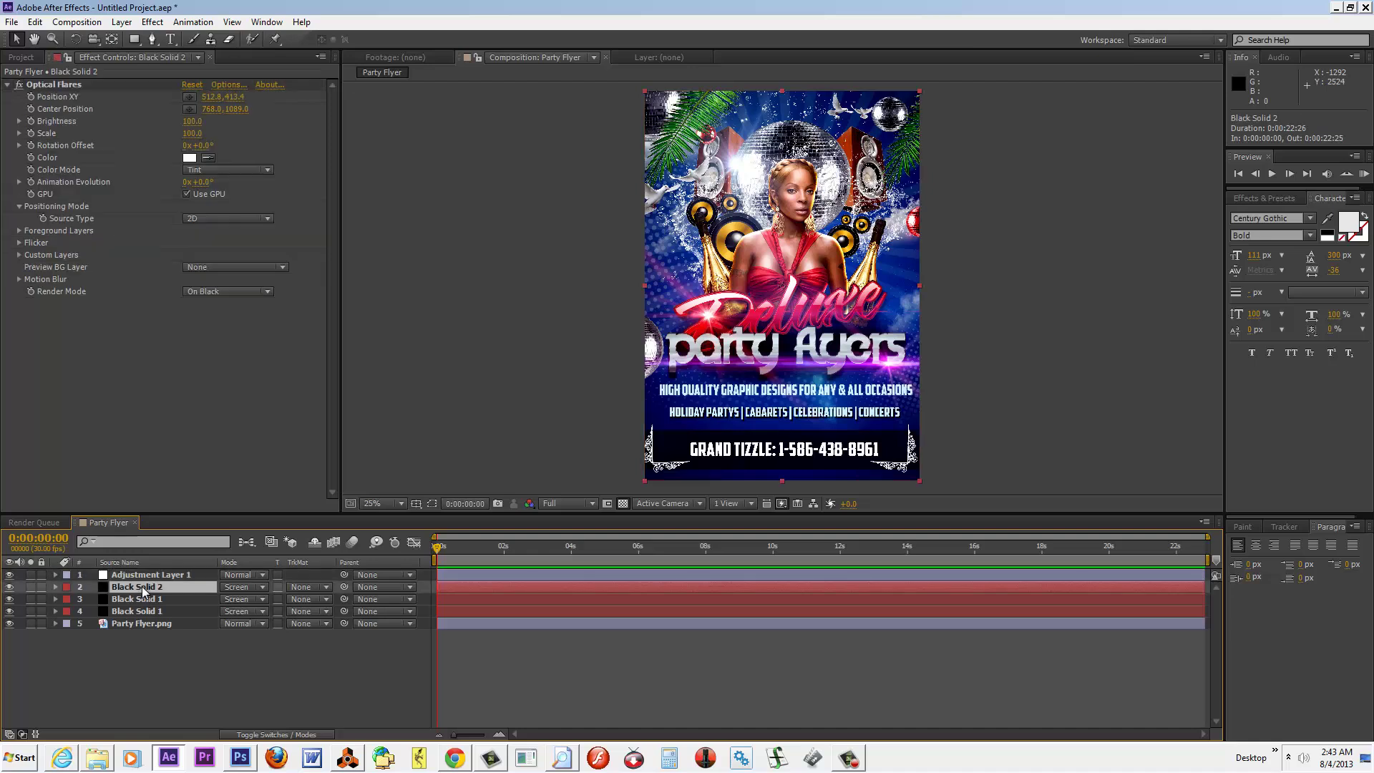
pyautogui.click(70, 85)
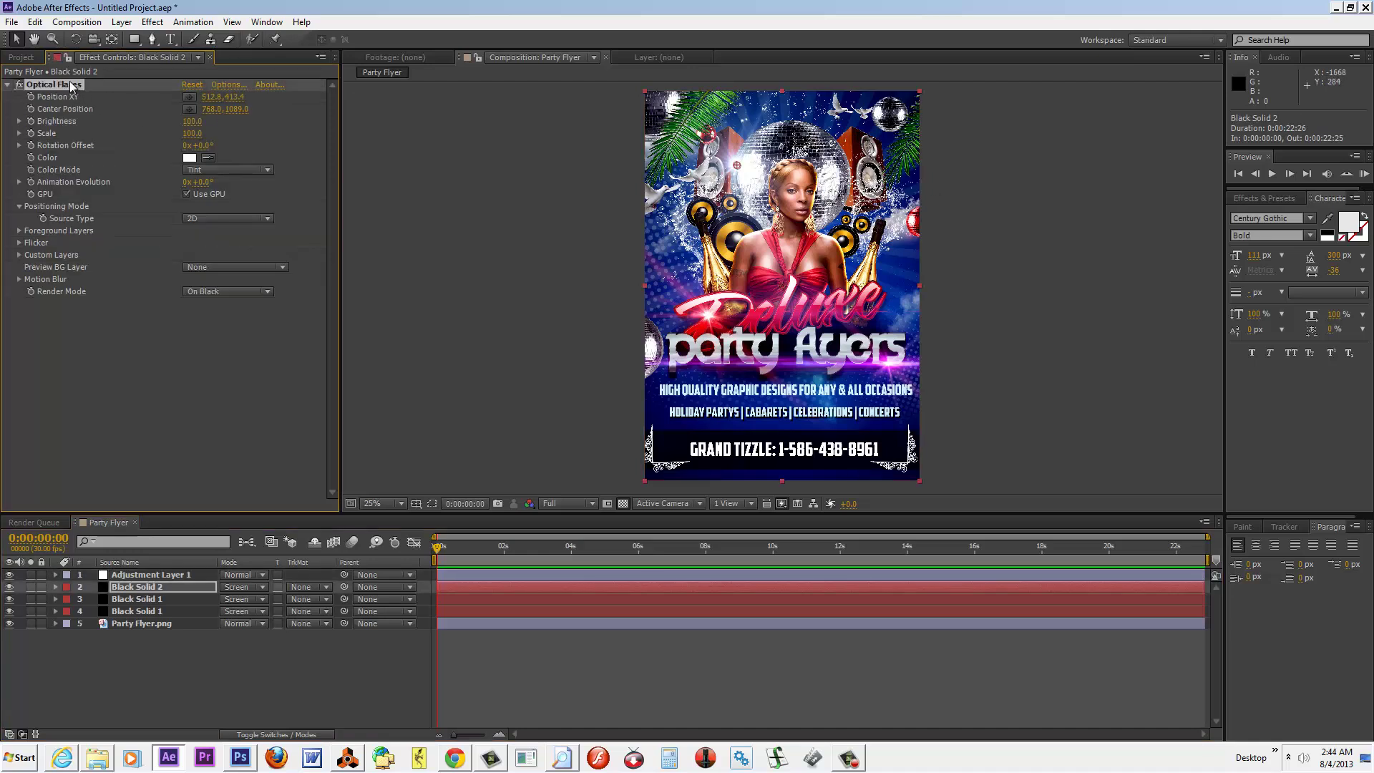
pyautogui.moveTo(736, 165); pyautogui.dragTo(850, 186)
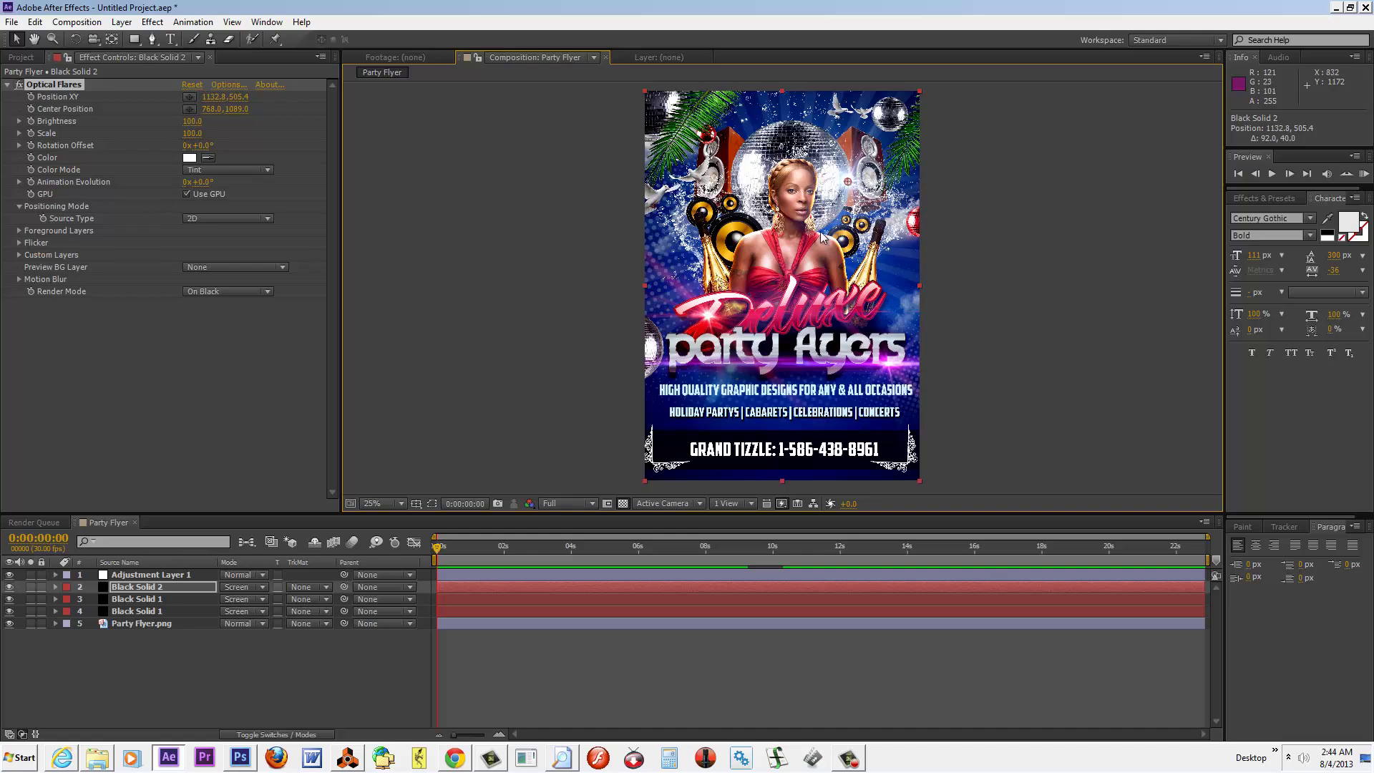
pyautogui.moveTo(850, 185); pyautogui.dragTo(881, 115)
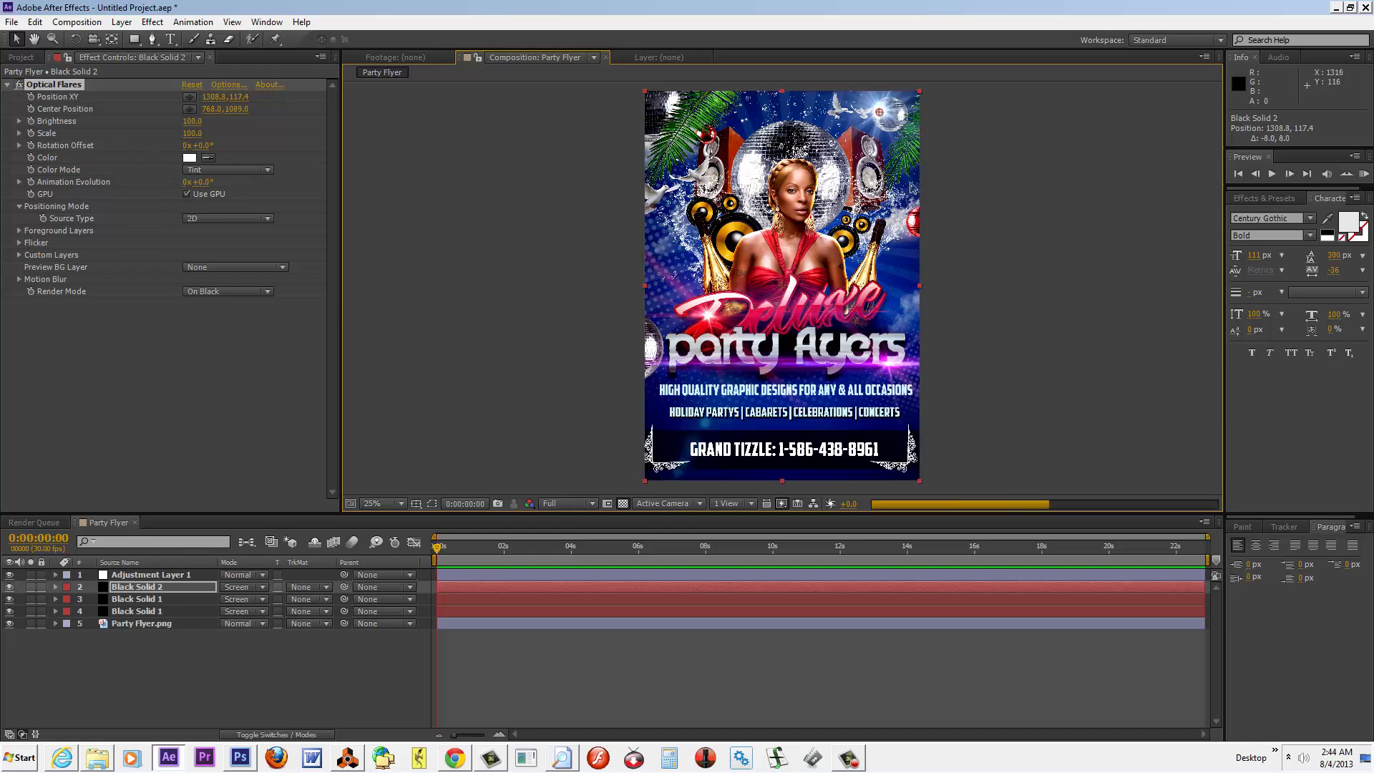
# Duplicate the Black Solid 2 layer twice and move the topmost copy's flare onto the flyer's upper-left disco ball, at about 149, 57
pyautogui.click(131, 587)
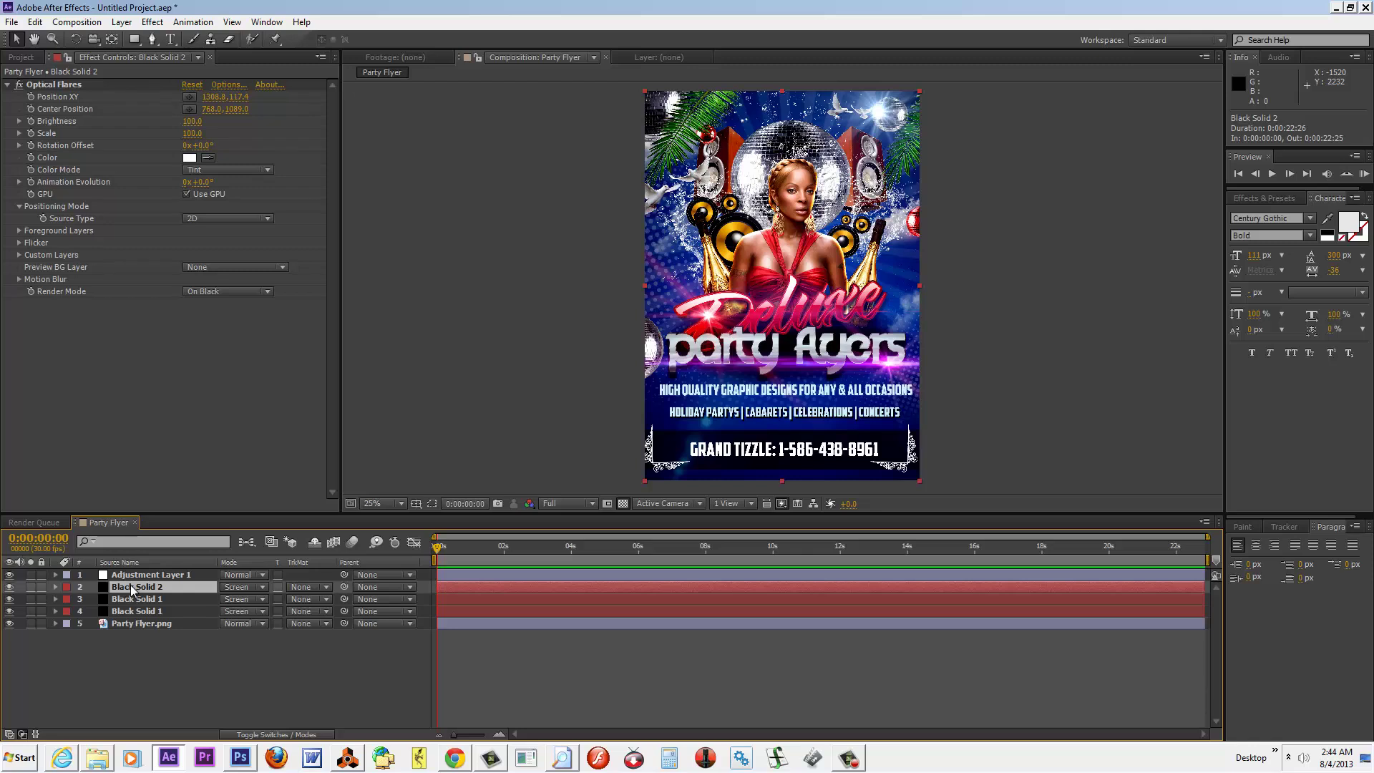
pyautogui.hotkey('ctrl', 'd')
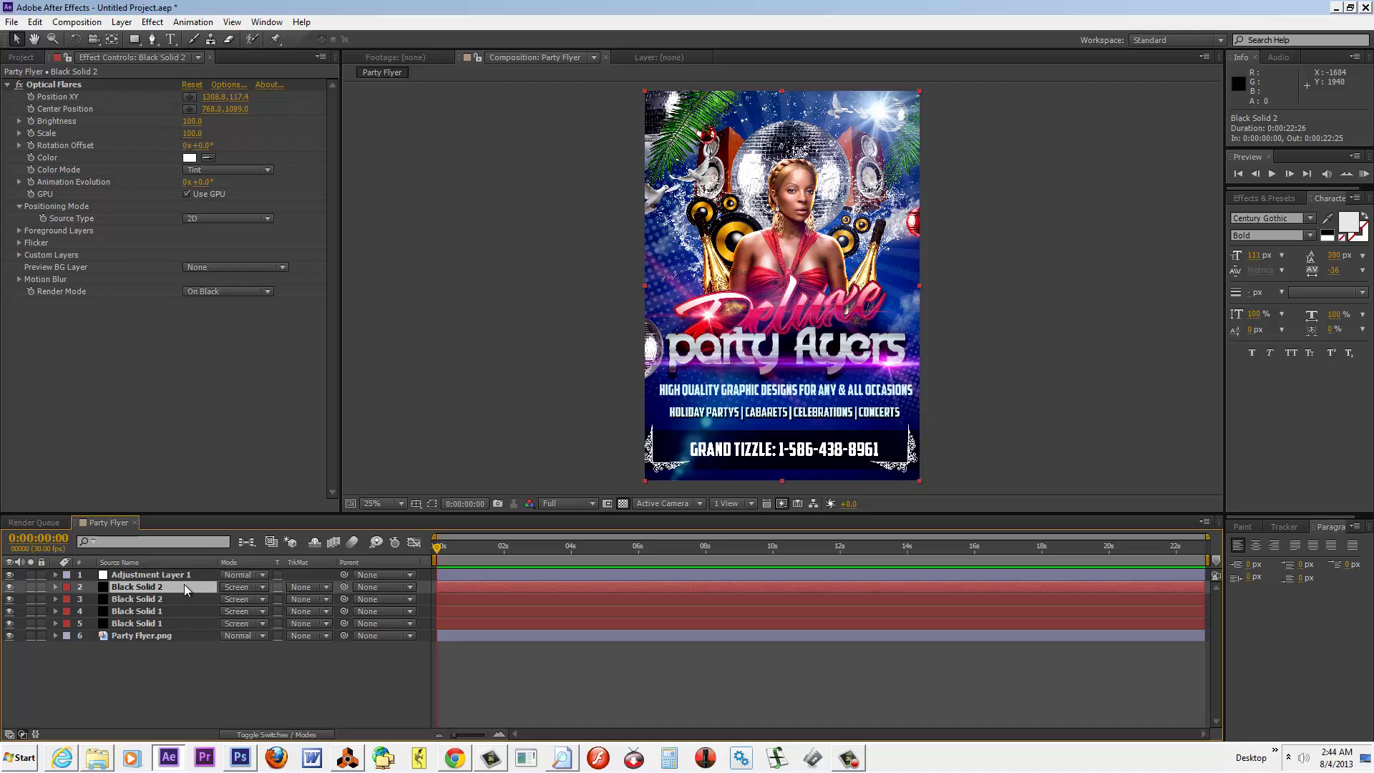
pyautogui.hotkey('ctrl', 'd')
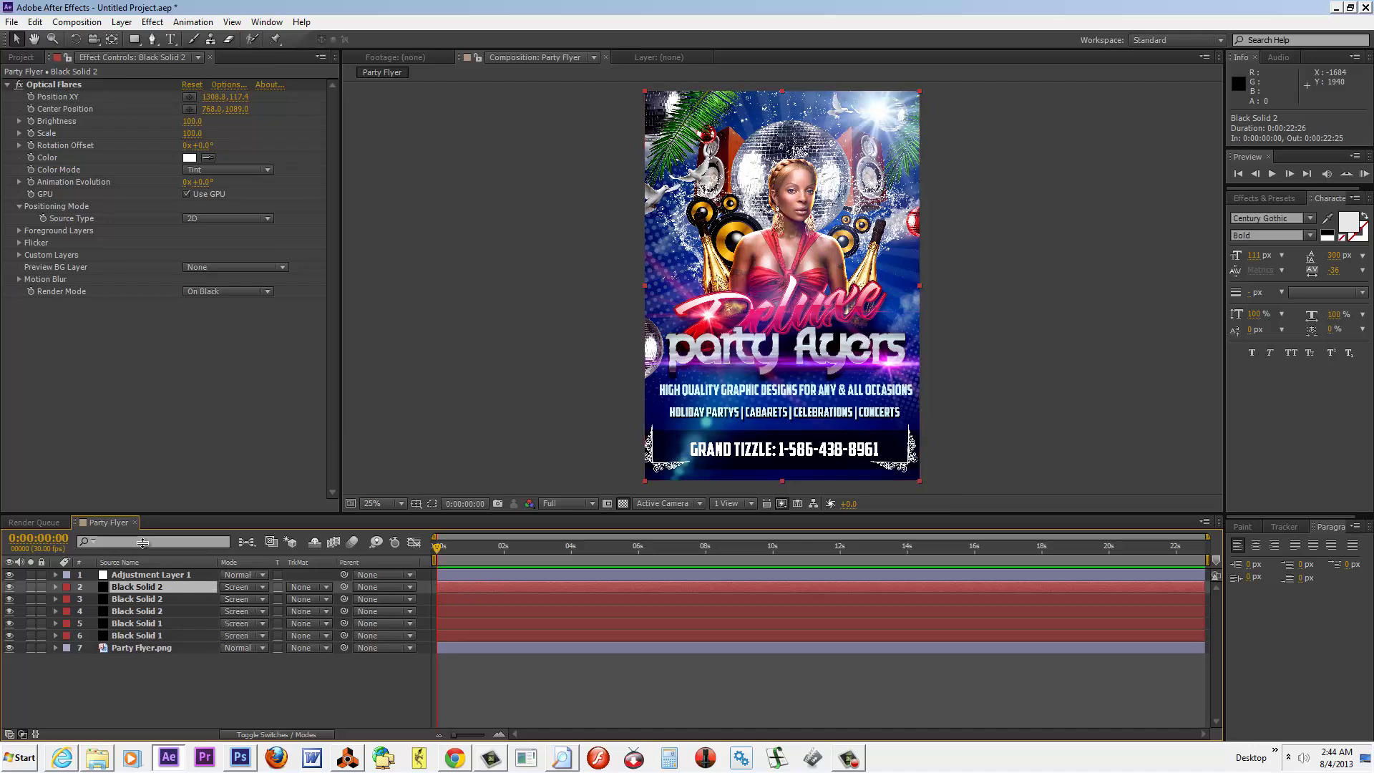
pyautogui.click(71, 85)
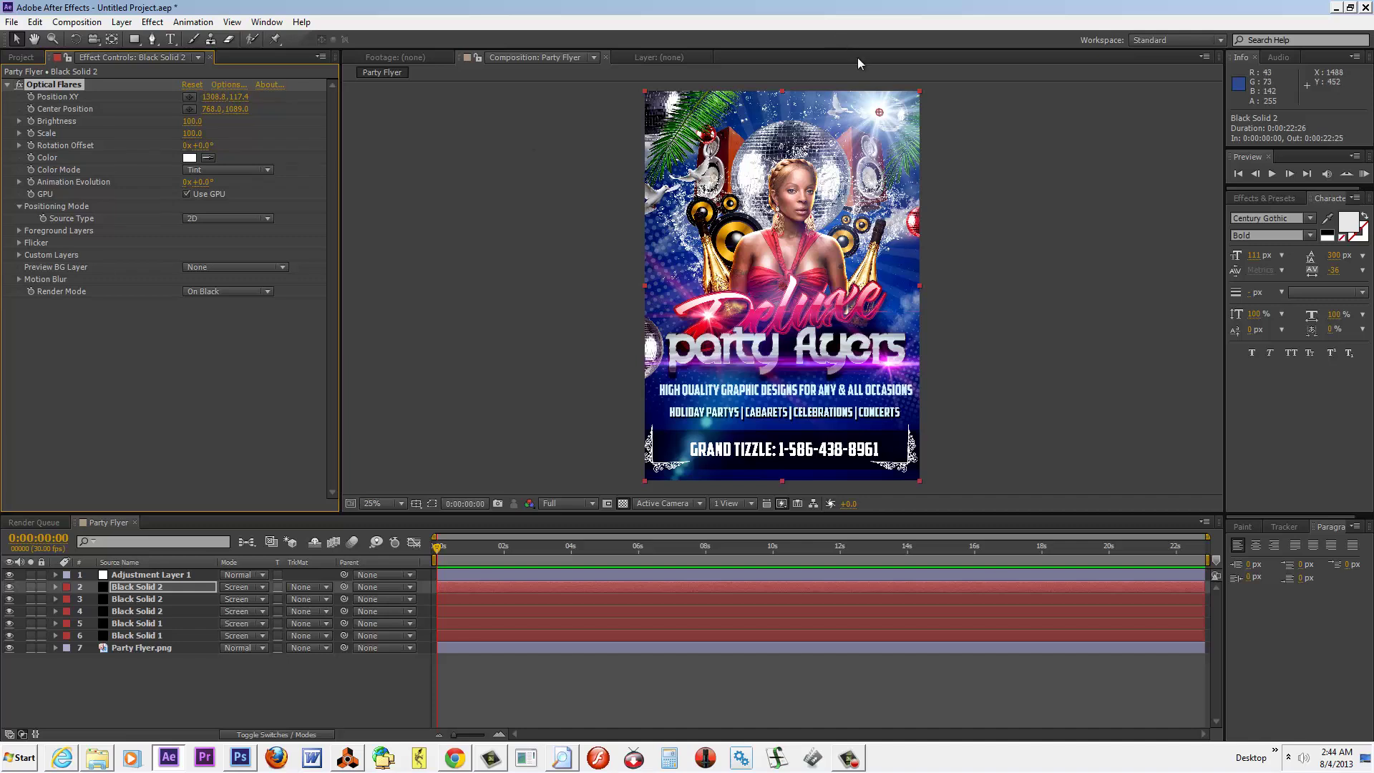
pyautogui.moveTo(879, 112); pyautogui.dragTo(671, 104)
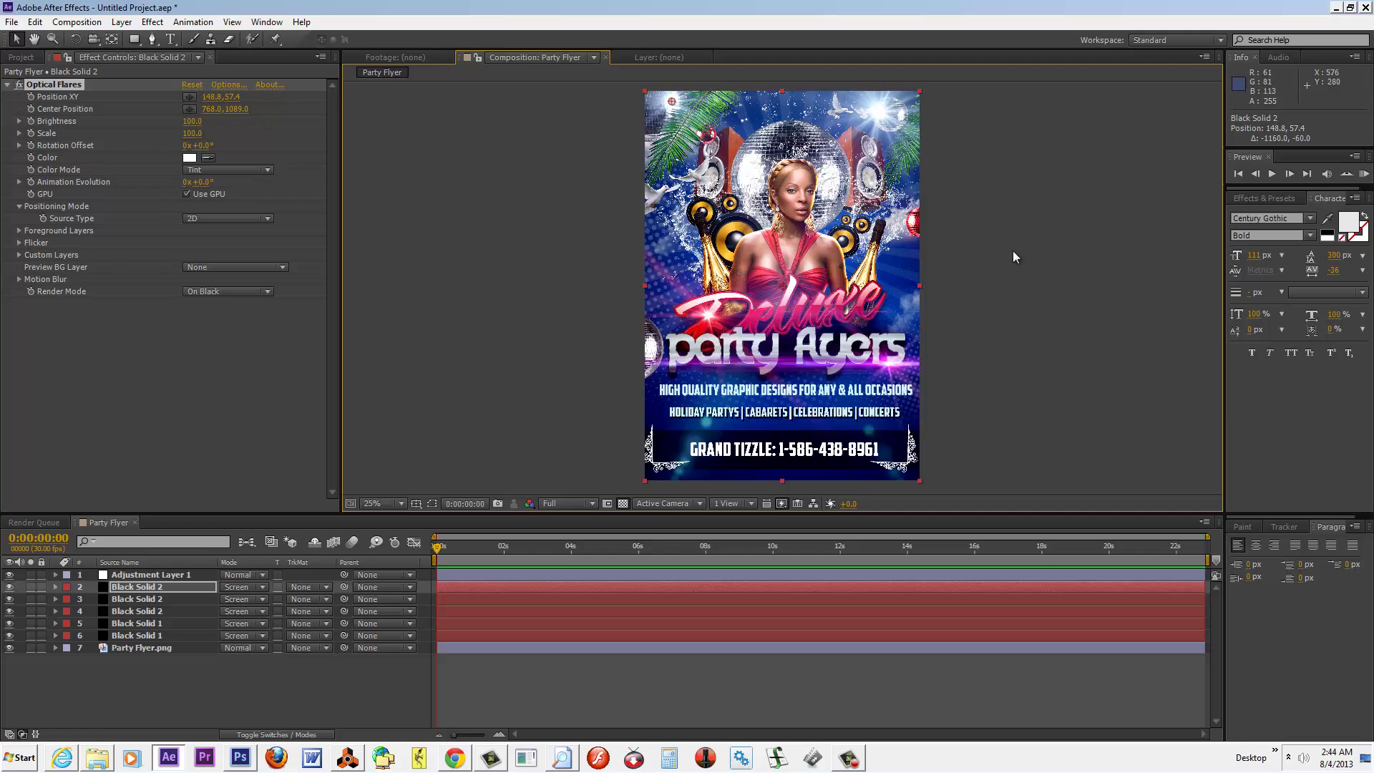
# Change the color of the flare on the upper-left disco ball to blue, RGB 42, 140, 249
pyautogui.press('.')
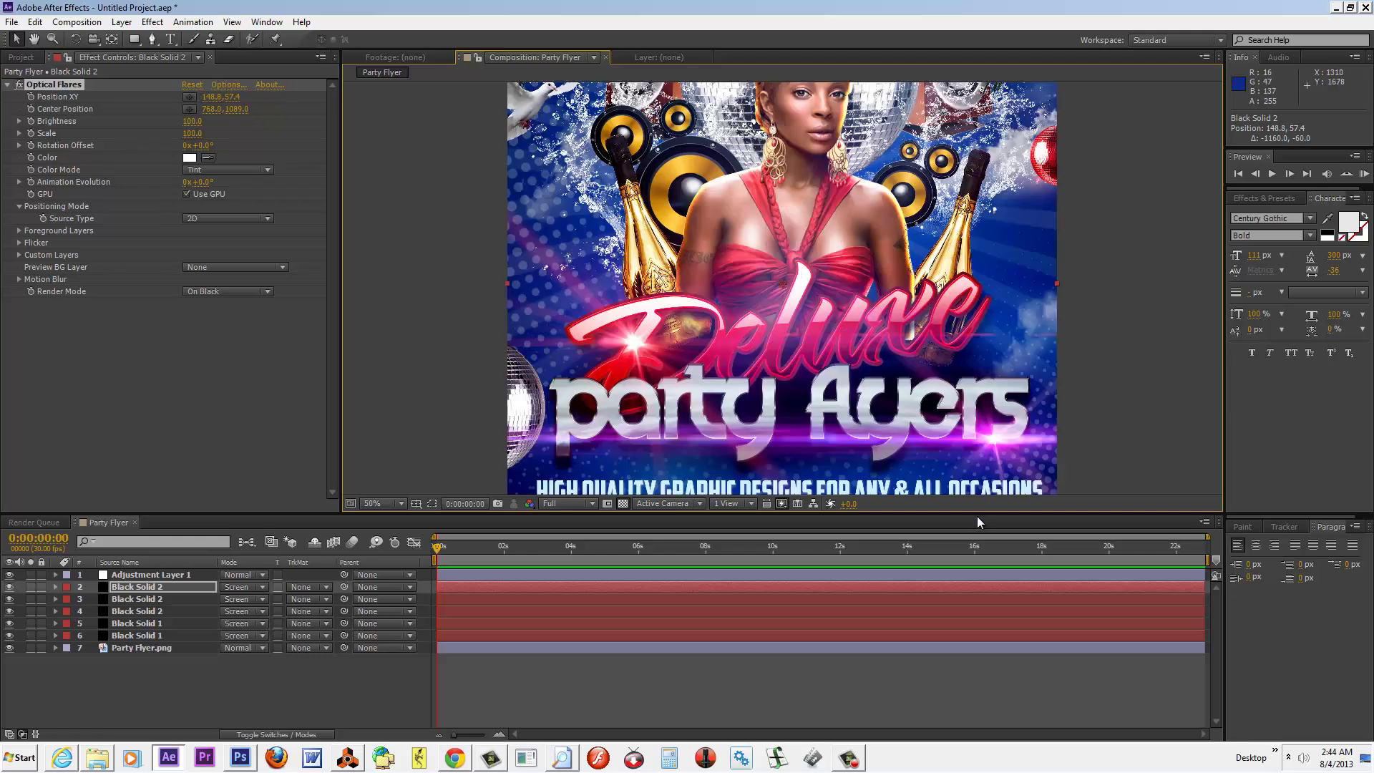
pyautogui.moveTo(977, 517); pyautogui.dragTo(992, 644)
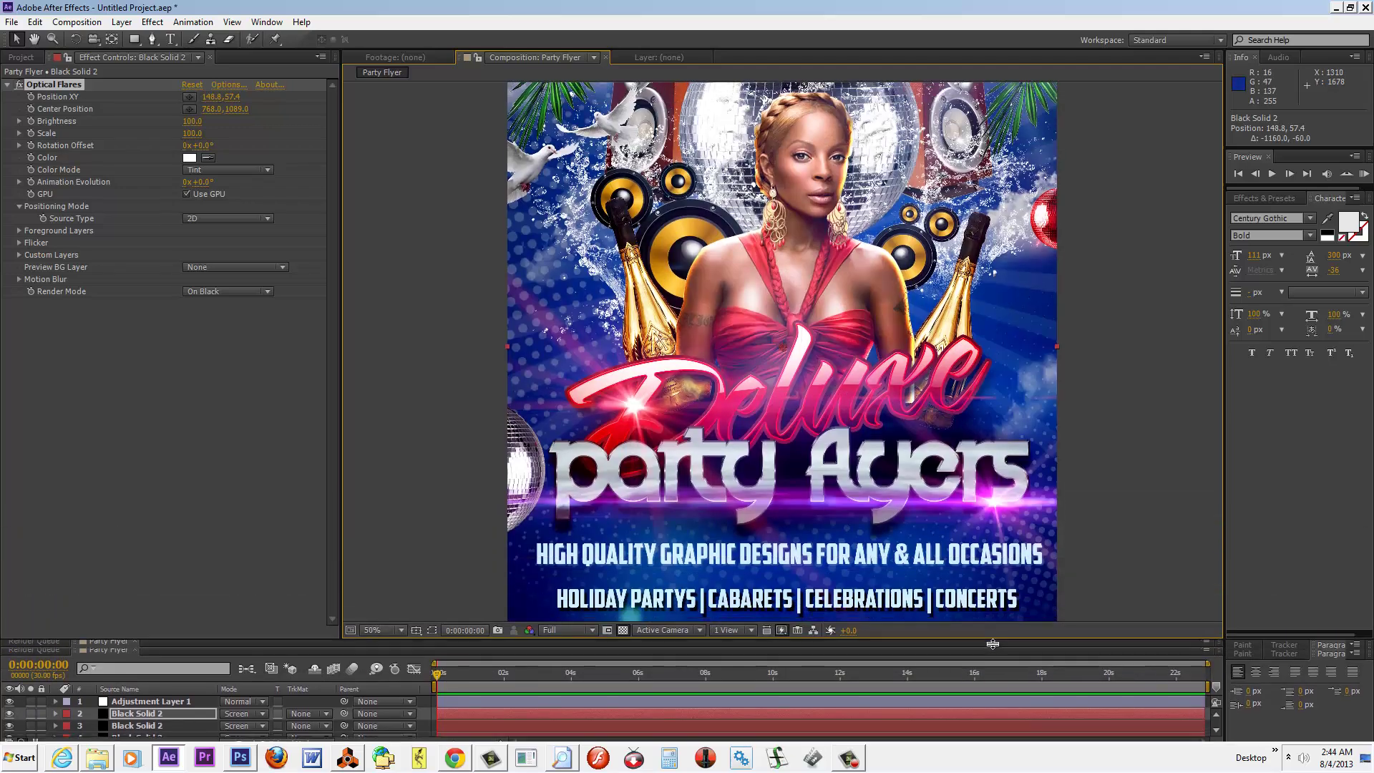
pyautogui.press('space')
pyautogui.moveTo(928, 251); pyautogui.dragTo(948, 442)
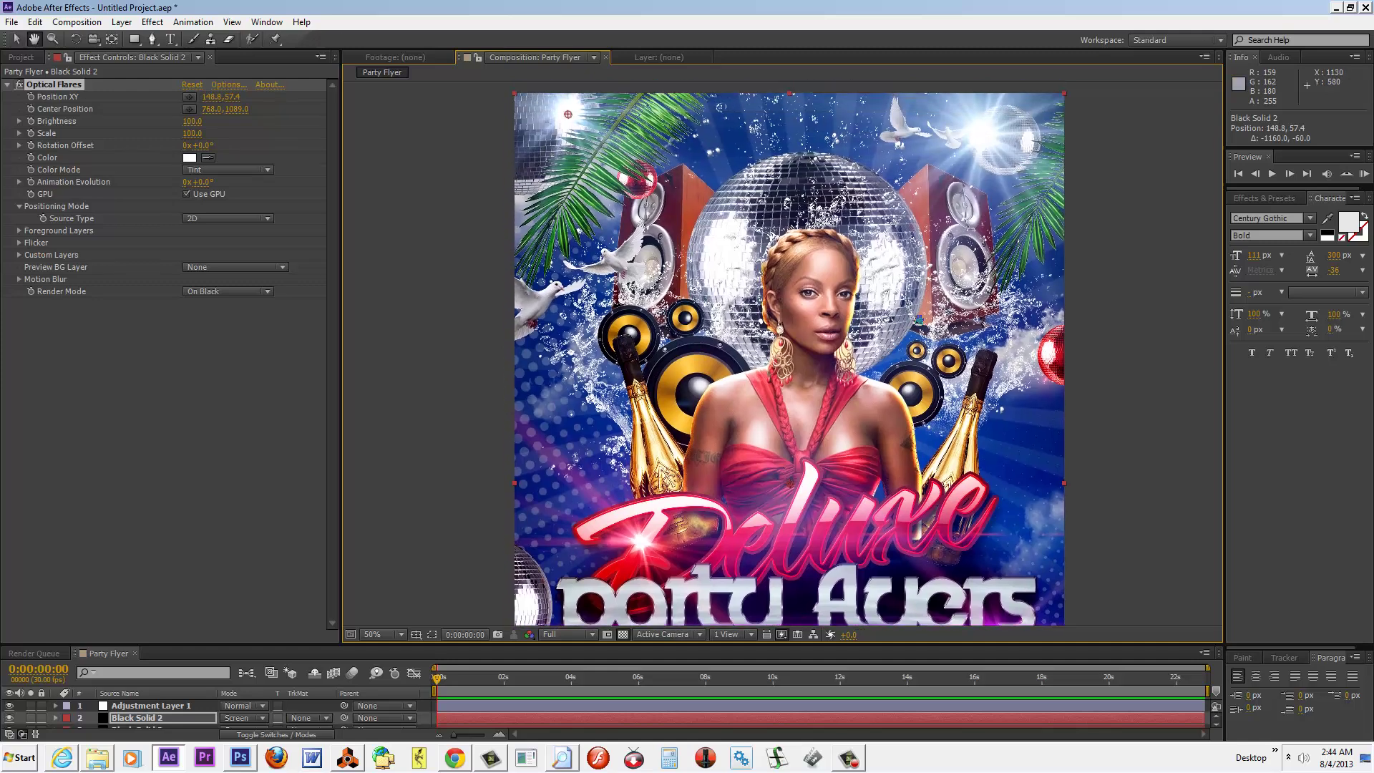
pyautogui.moveTo(919, 300); pyautogui.dragTo(933, 361)
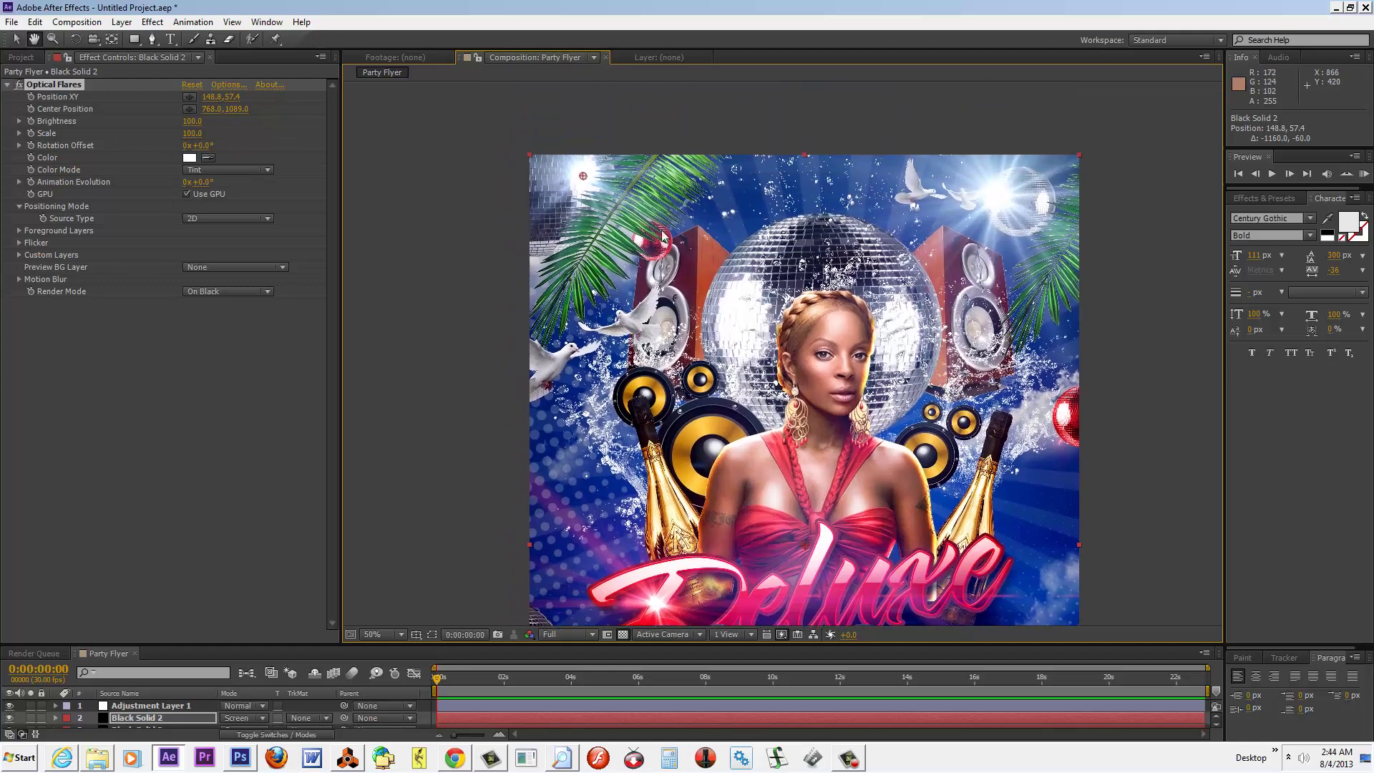
pyautogui.click(190, 158)
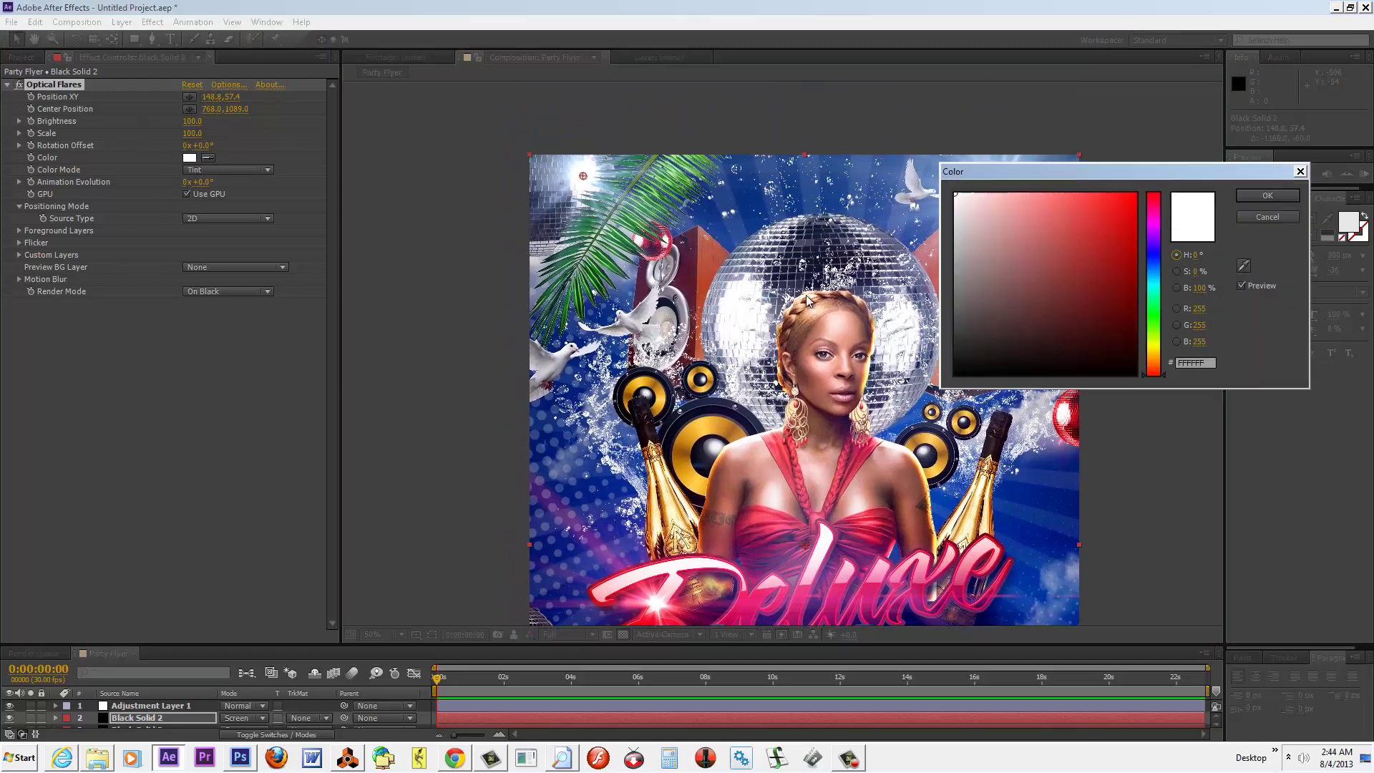
pyautogui.click(1152, 268)
pyautogui.click(1105, 197)
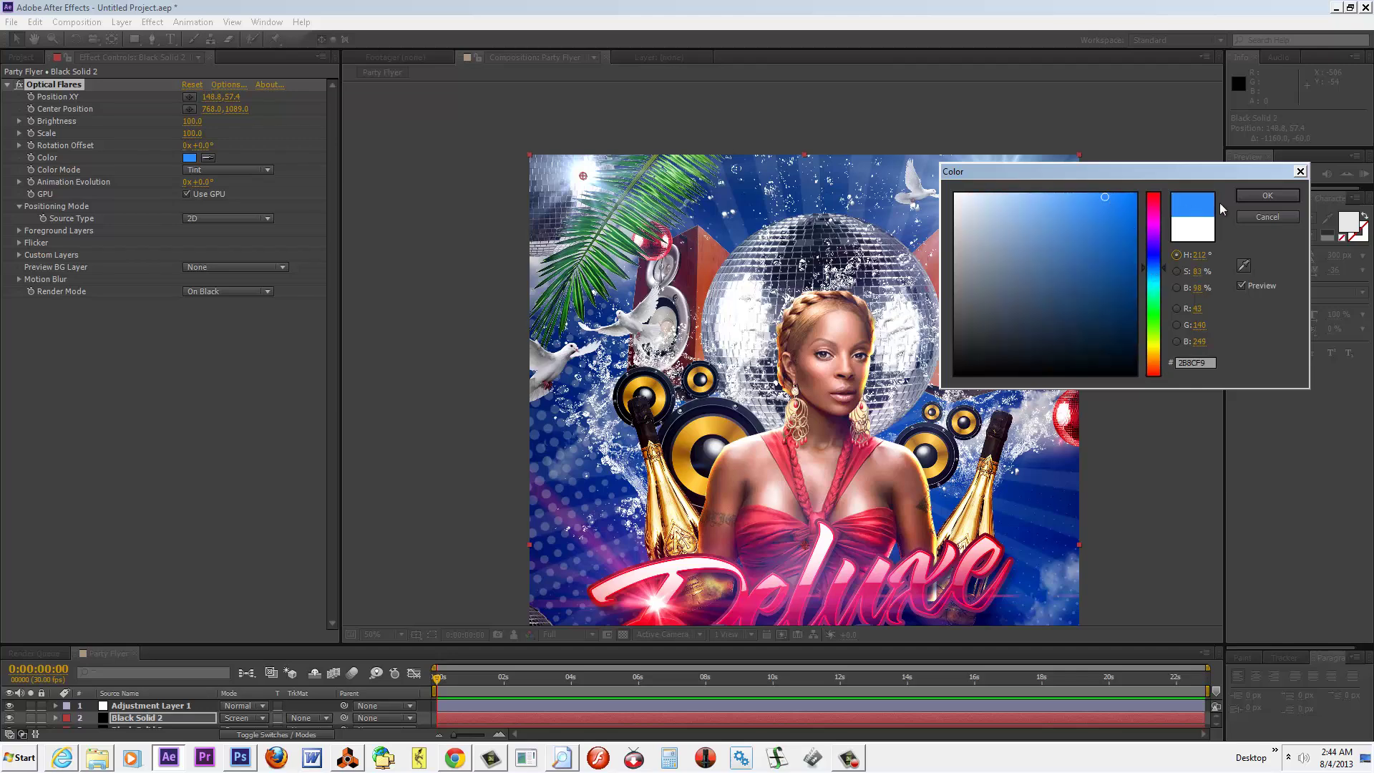
pyautogui.click(1245, 197)
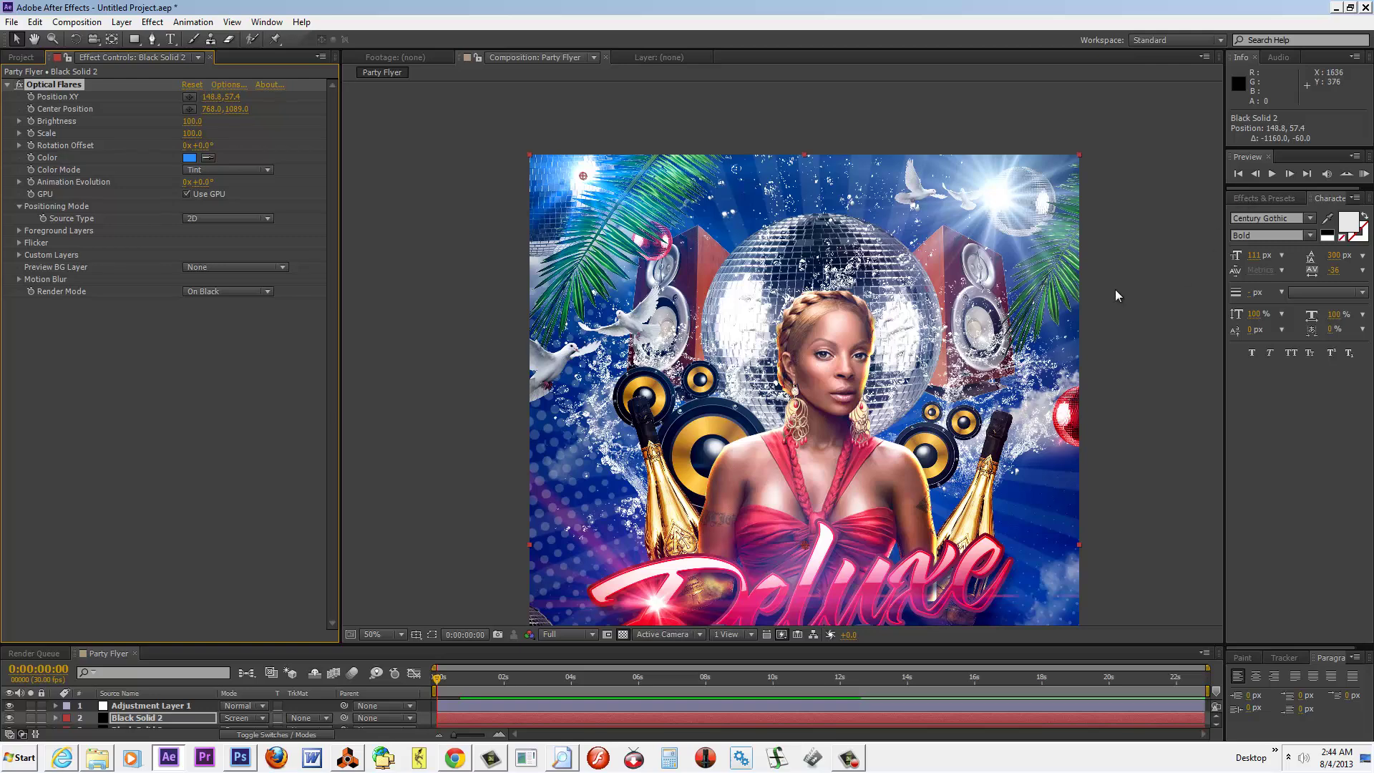
# Raise the adjustment layer's Levels Input Black to about 48 to deepen the flyer's contrast
pyautogui.press(',')
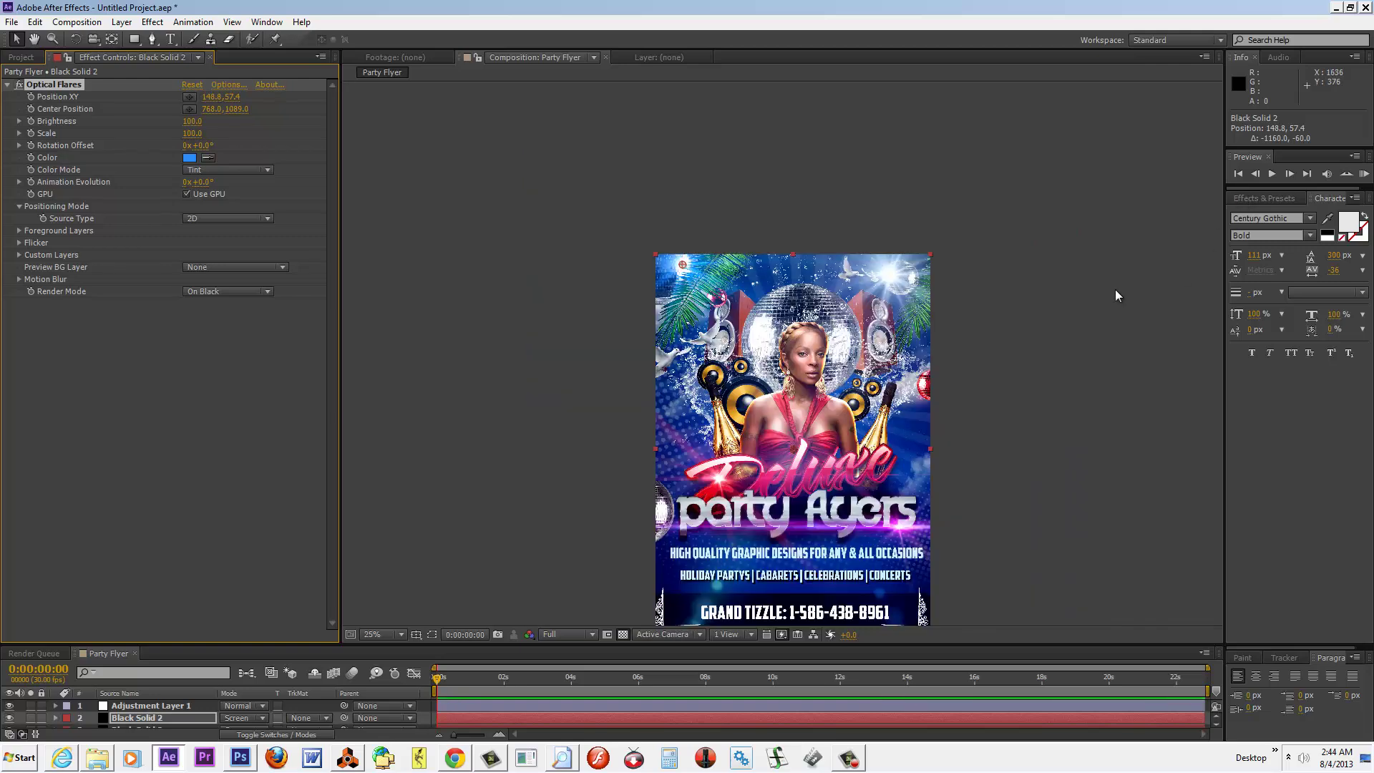
pyautogui.moveTo(1056, 440); pyautogui.dragTo(1050, 342)
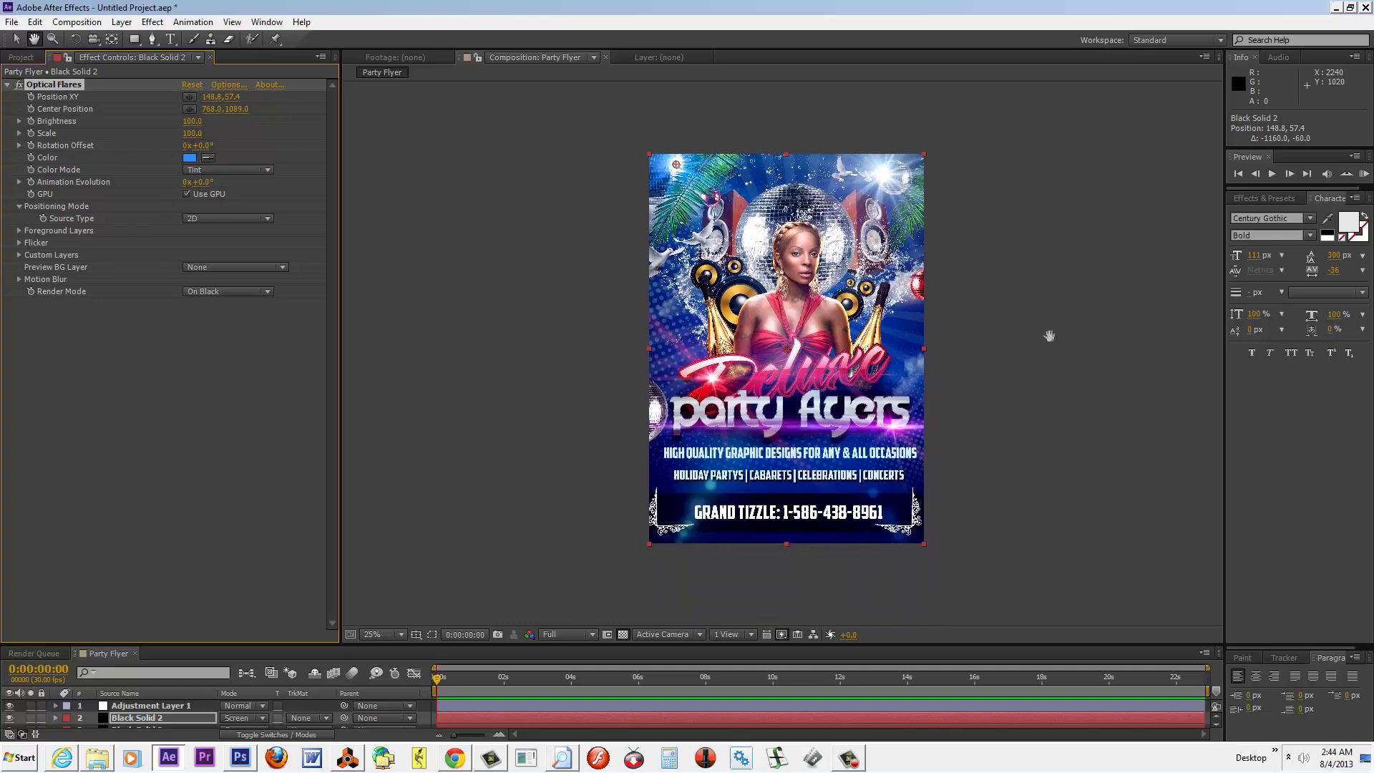
pyautogui.press('.')
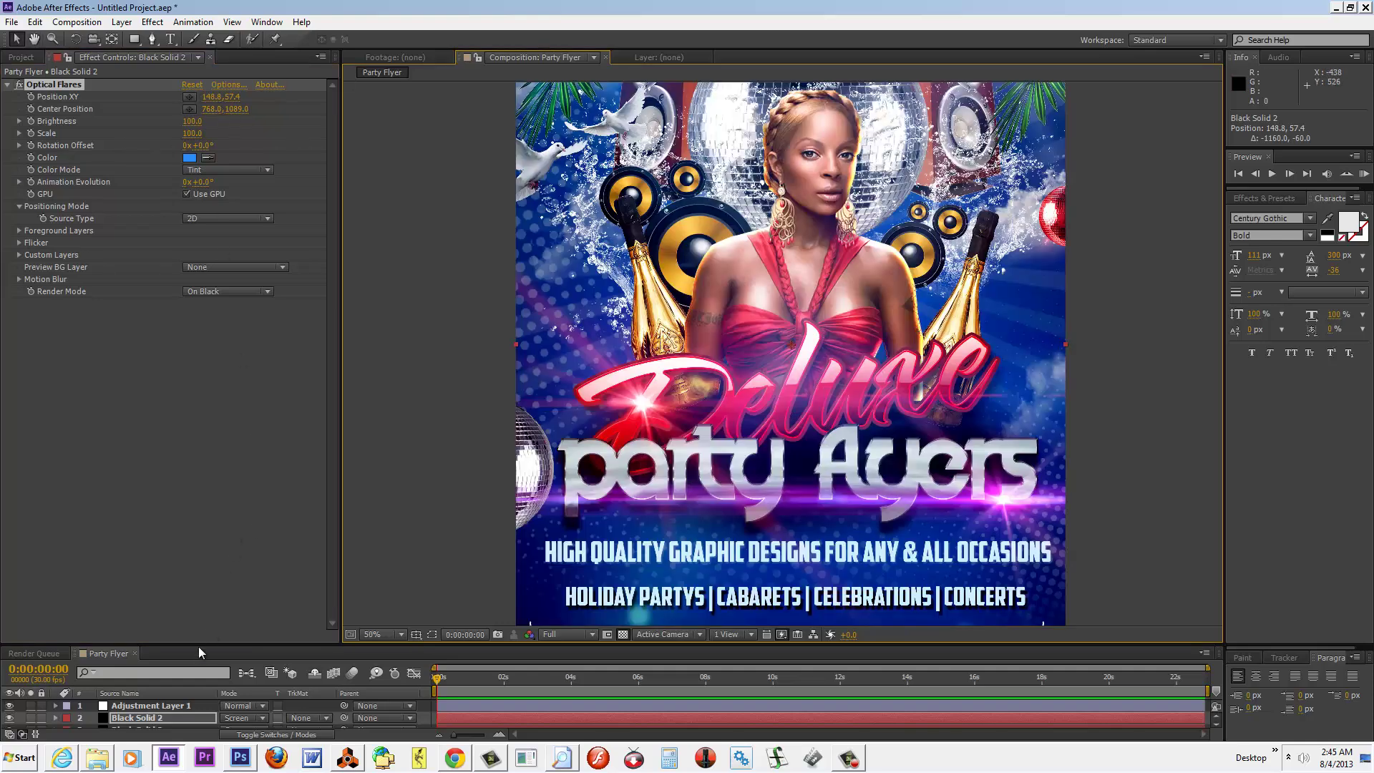
pyautogui.moveTo(199, 646); pyautogui.dragTo(198, 558)
pyautogui.click(160, 614)
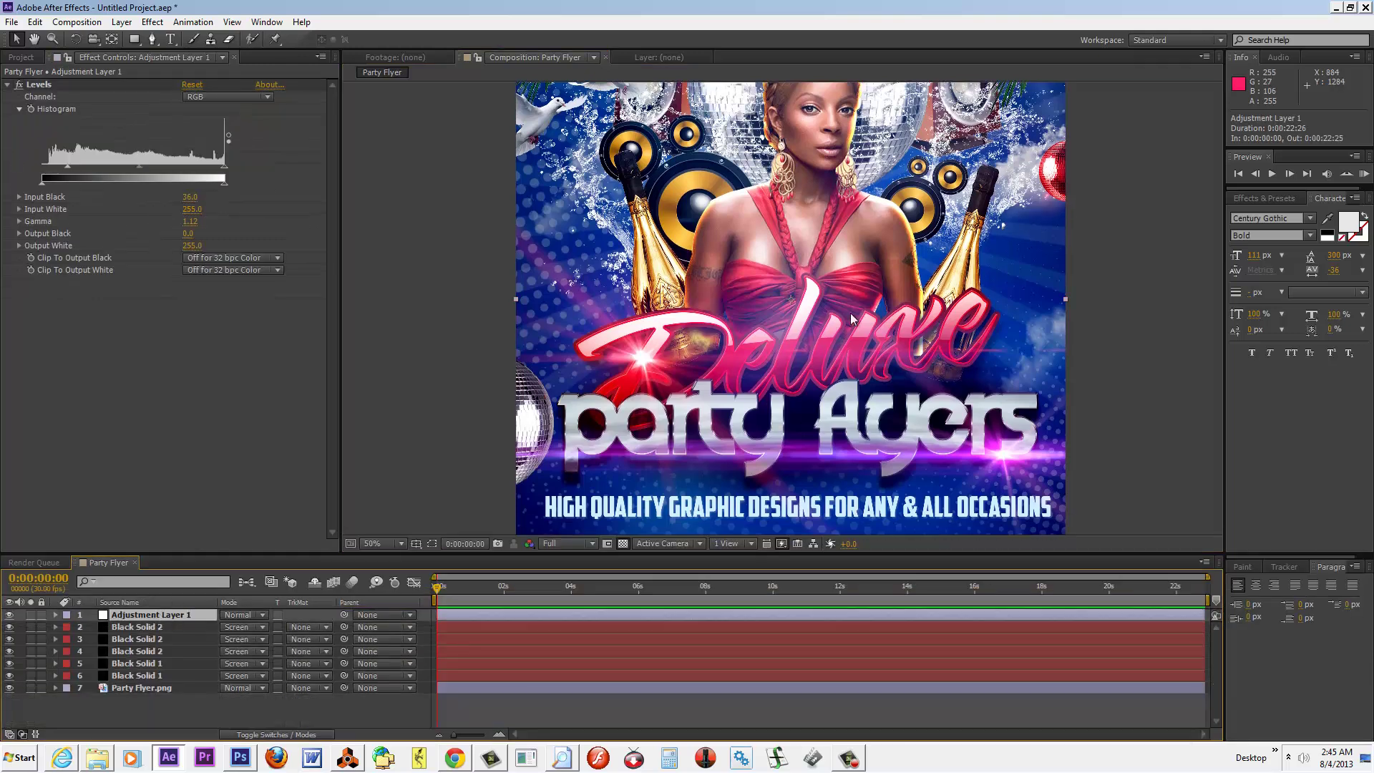
pyautogui.press(',')
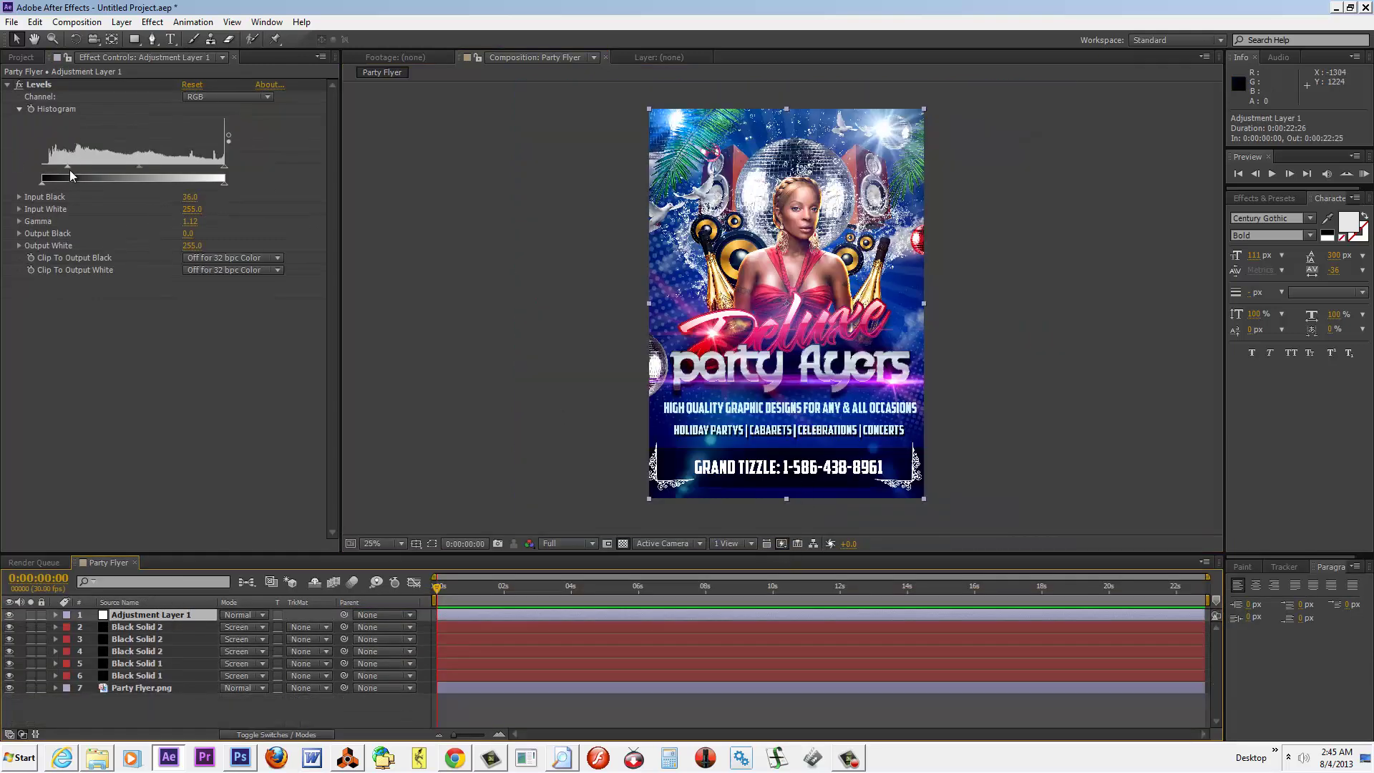
pyautogui.moveTo(67, 166); pyautogui.dragTo(77, 169)
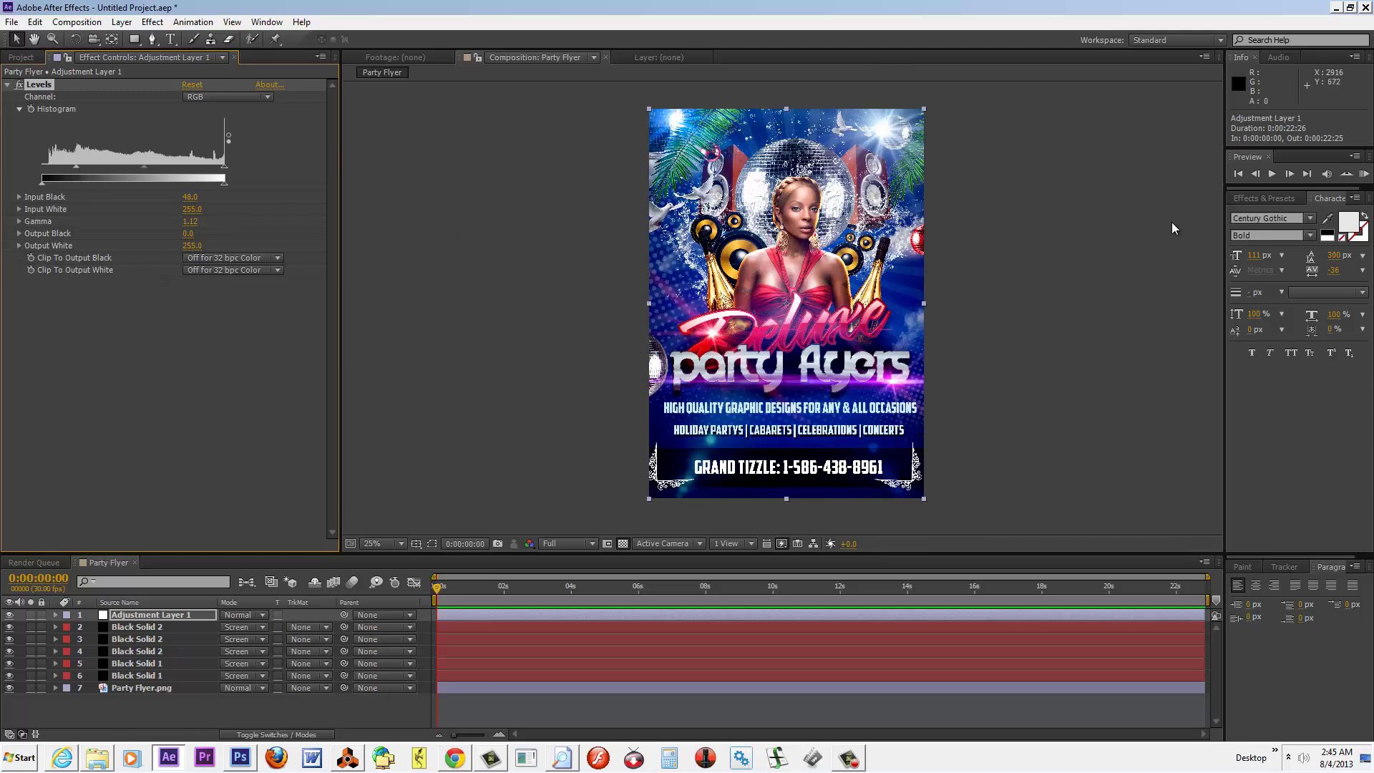
# Enlarge the composition view over the timeline and effect controls, fit the whole flyer up to 100%, and deselect the adjustment layer for review
pyautogui.press('.')
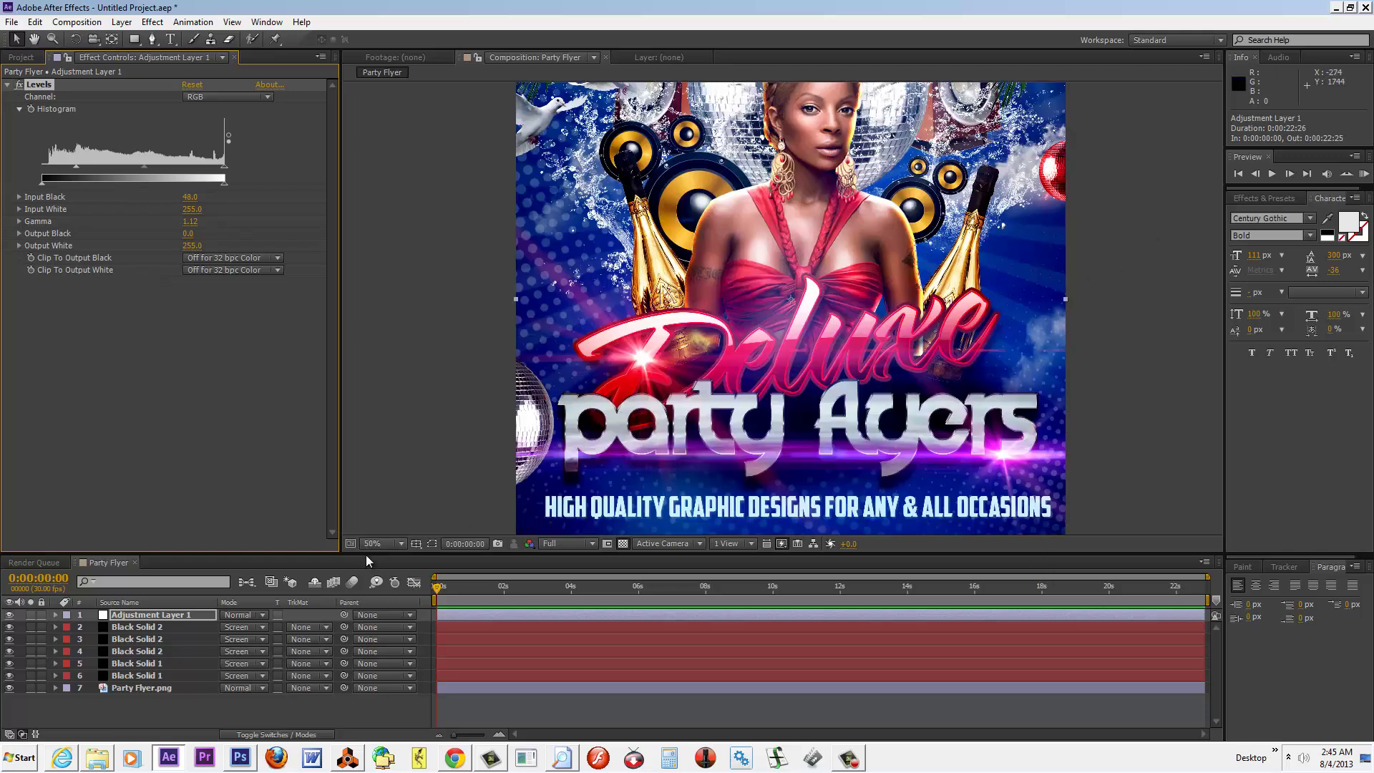
pyautogui.moveTo(366, 557); pyautogui.dragTo(376, 732)
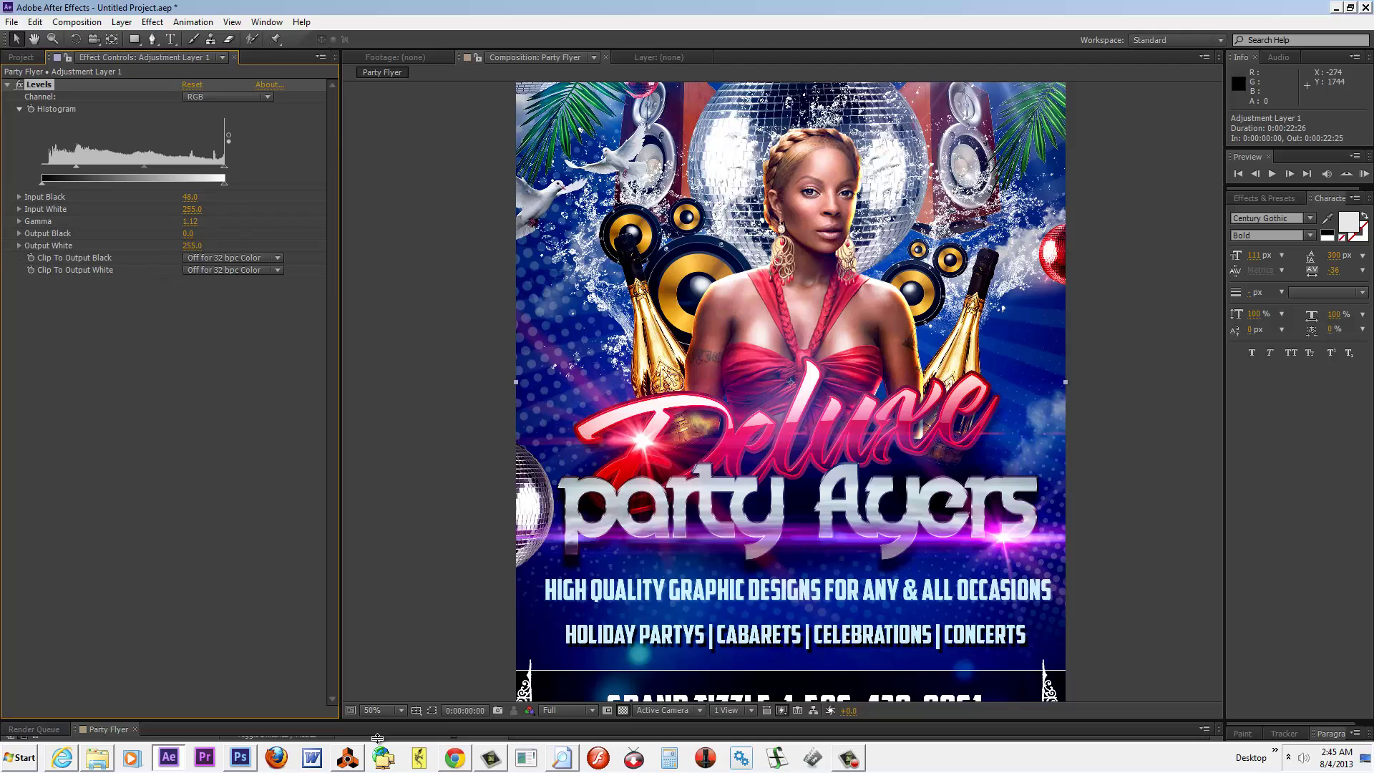
pyautogui.click(398, 711)
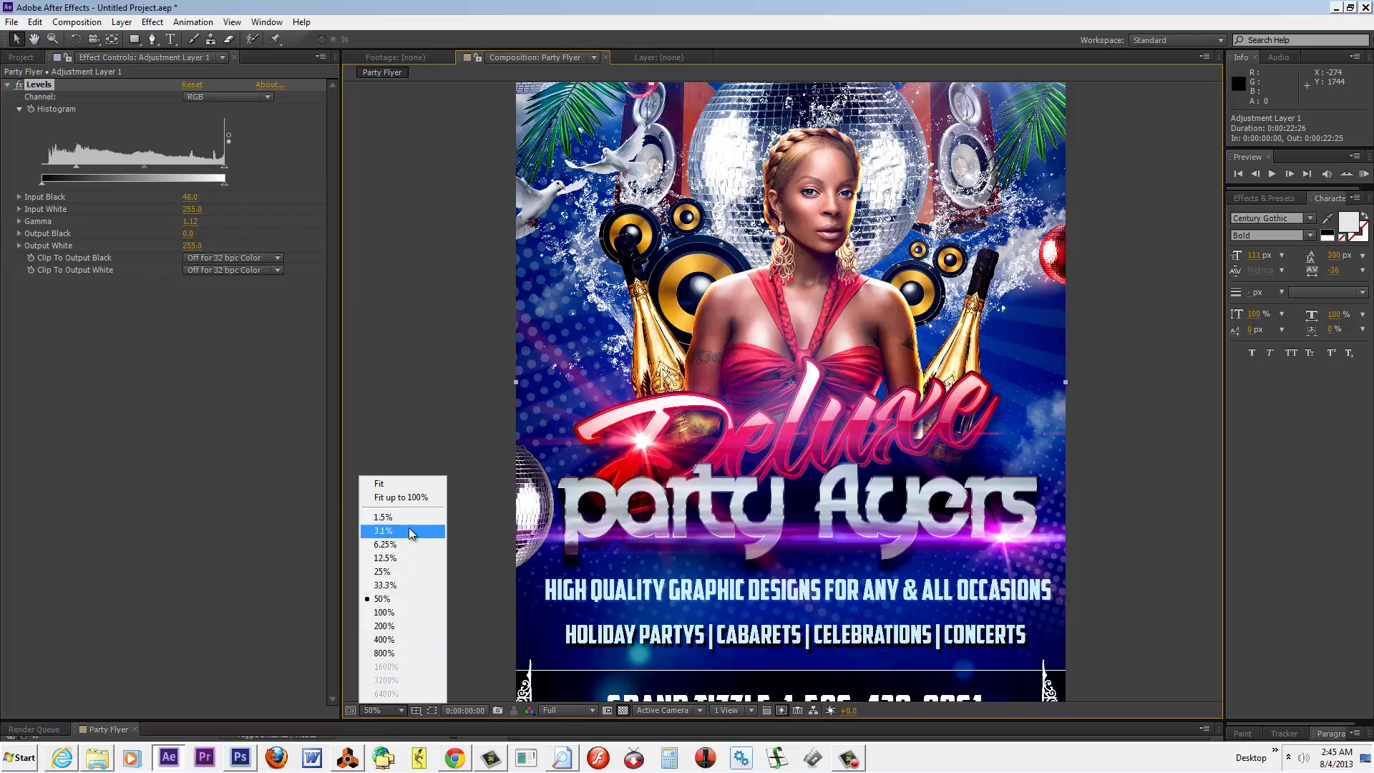
pyautogui.click(412, 497)
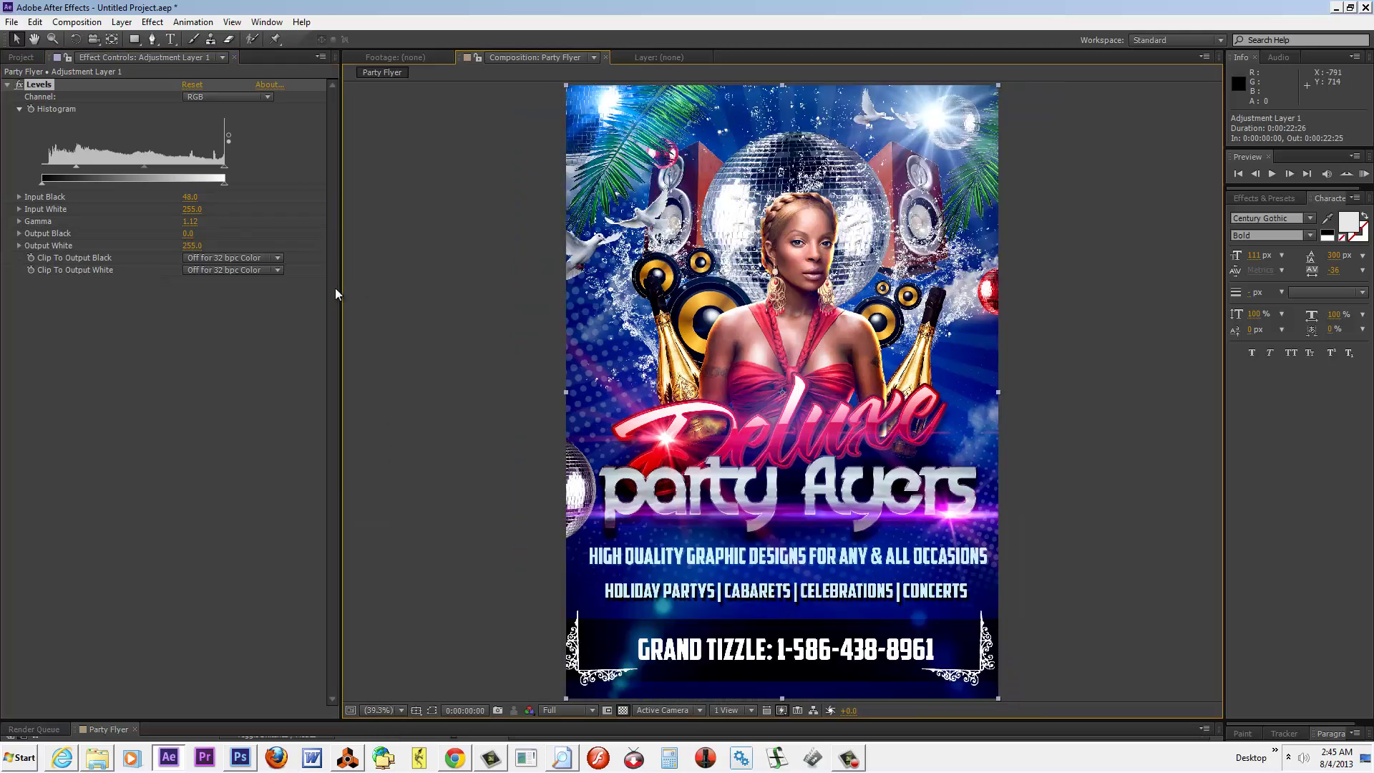
pyautogui.moveTo(340, 288); pyautogui.dragTo(218, 297)
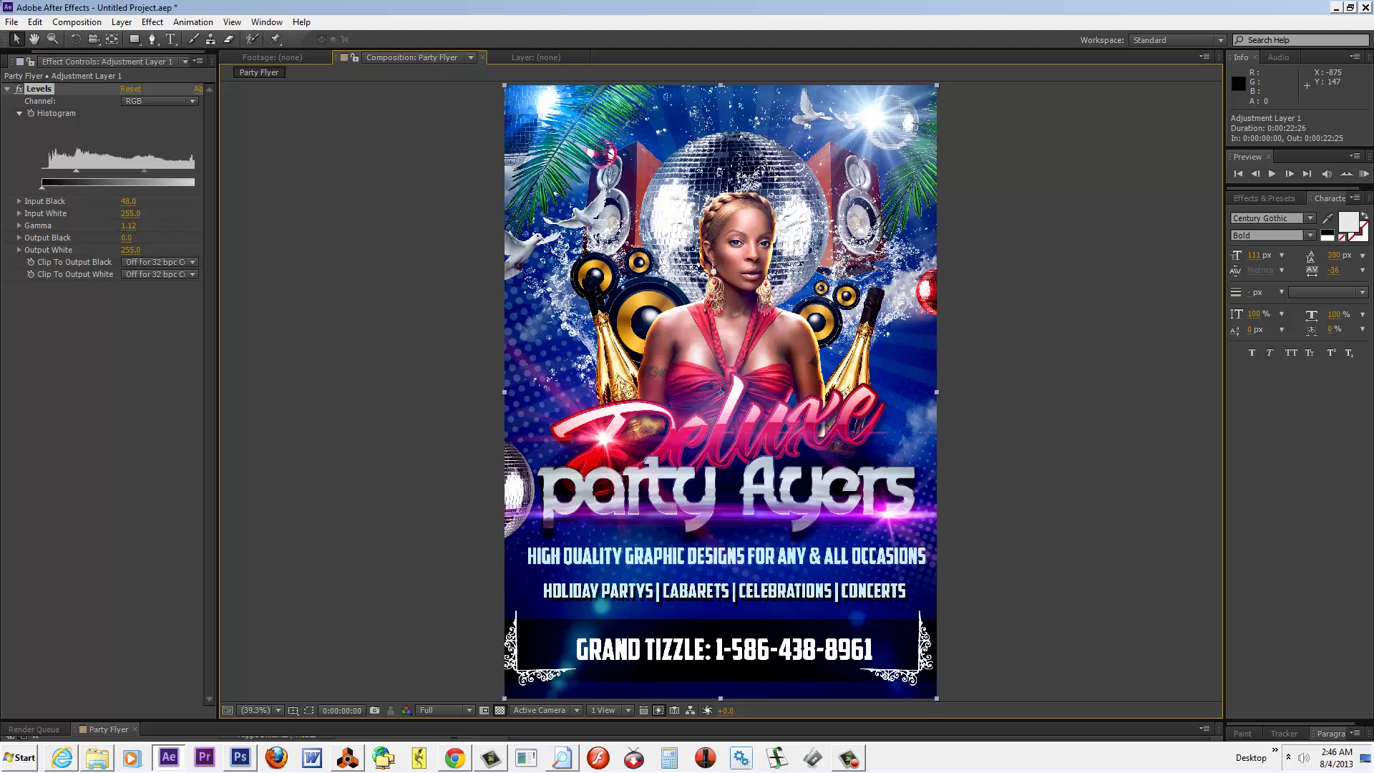
pyautogui.click(998, 332)
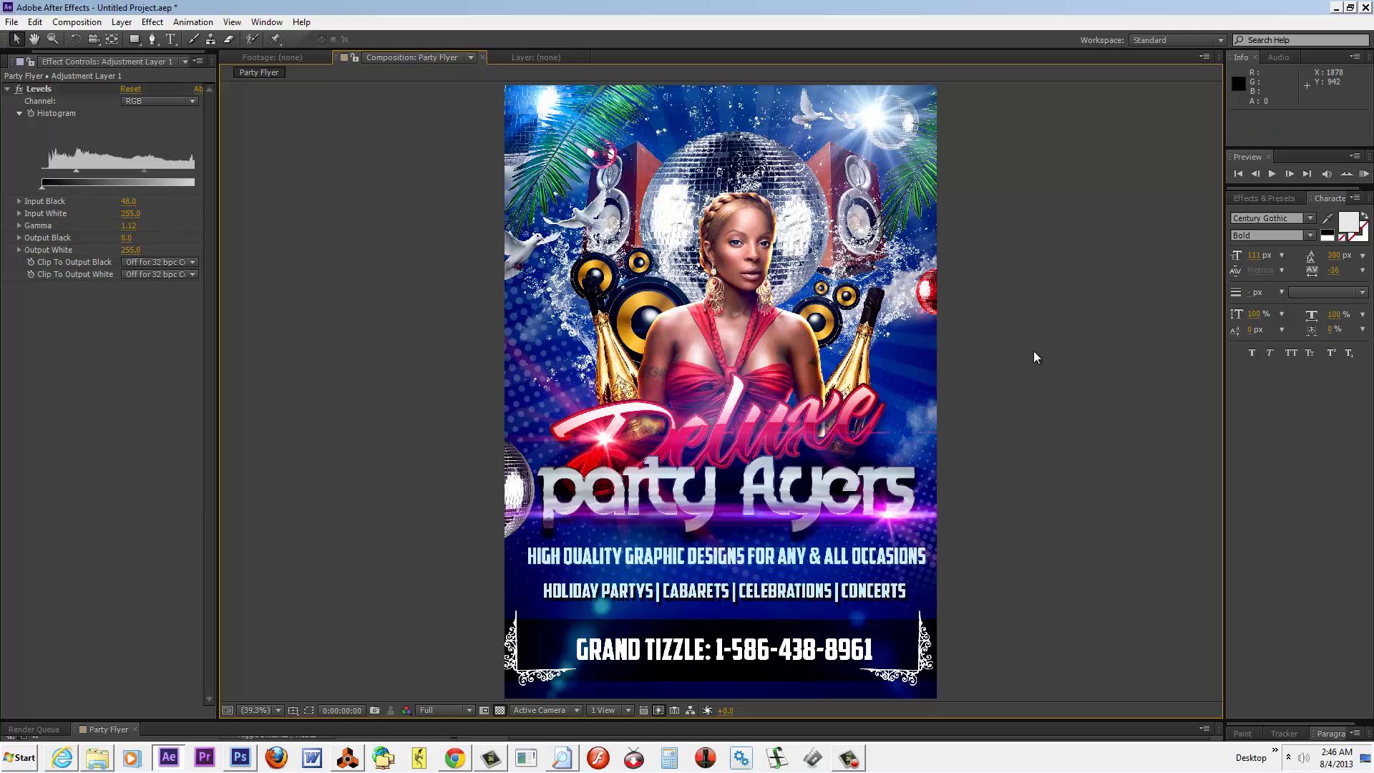